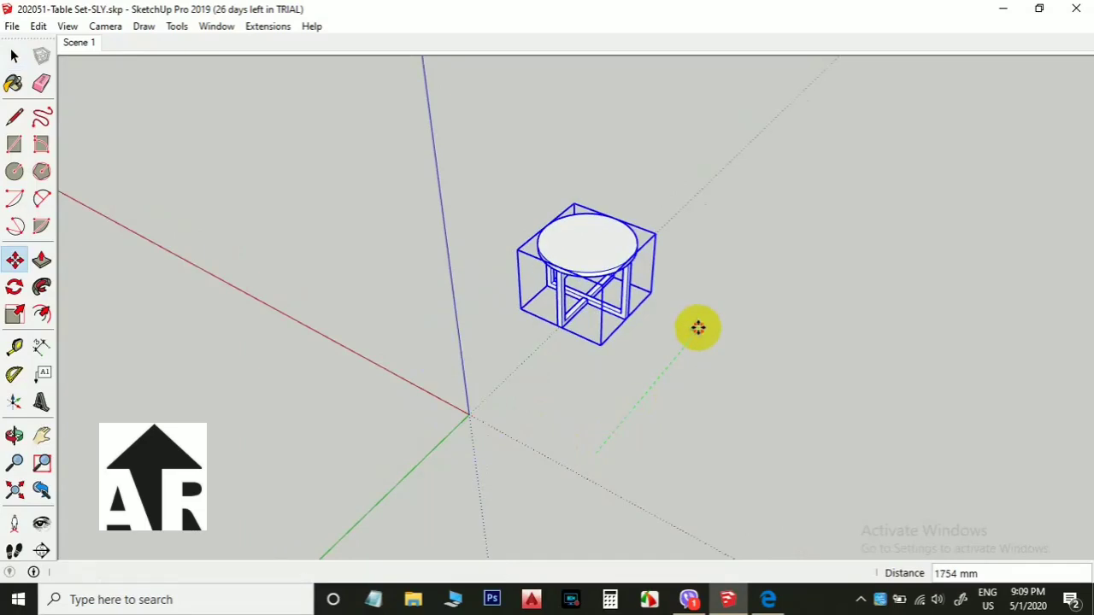
Move the round table about 1754 mm back along the green axis, away from the origin, and clear the selection
left_click(699, 327)
key("space")
scroll(493, 445, "up", 4)
middle_click_drag(493, 445, 540, 469, "shift")
left_click(795, 377)
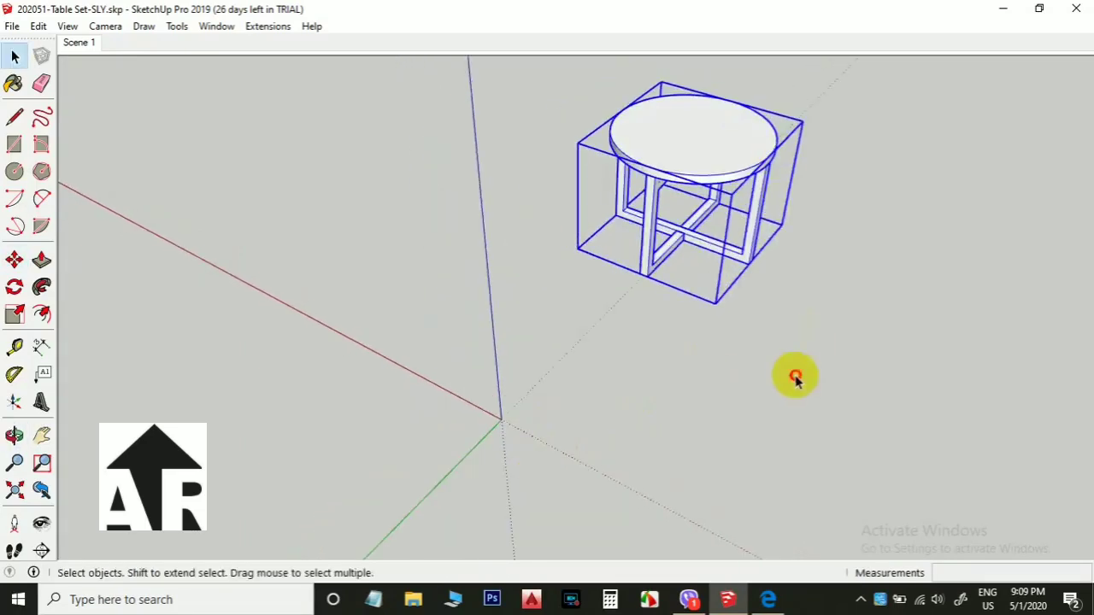
Draw a 520 mm line starting at the origin along the dotted negative red axis
middle_click_drag(472, 436, 512, 384, "shift")
scroll(494, 412, "up", 2)
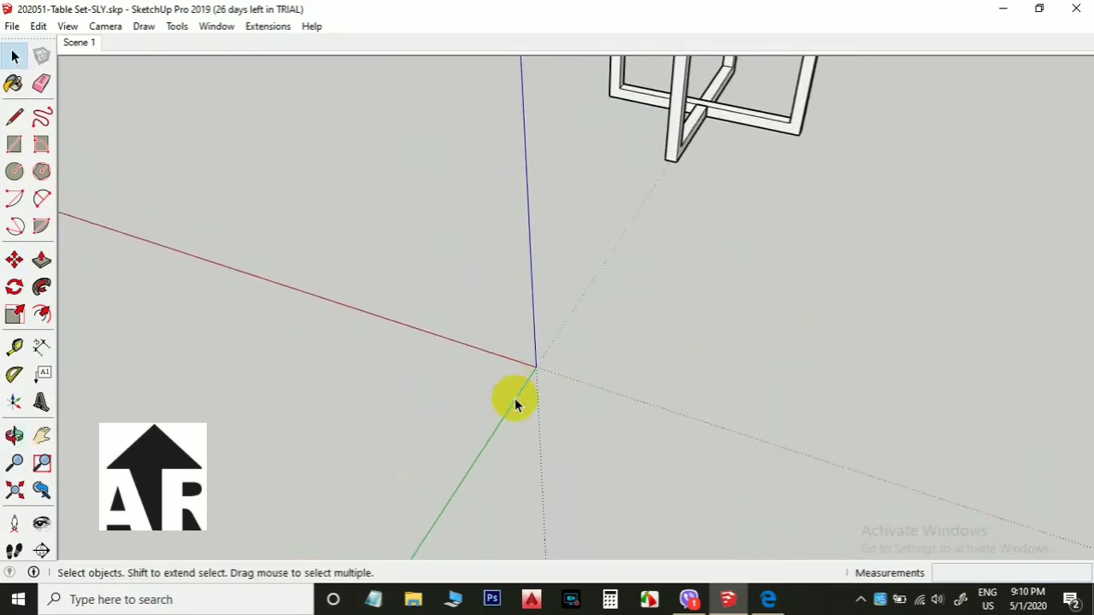
key("l")
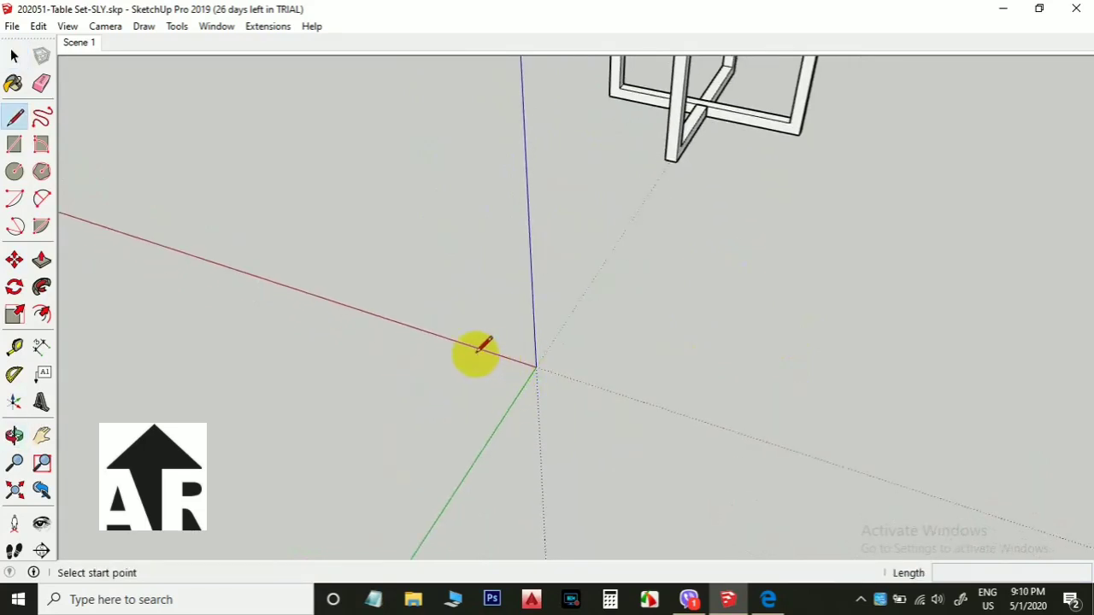
left_click(535, 367)
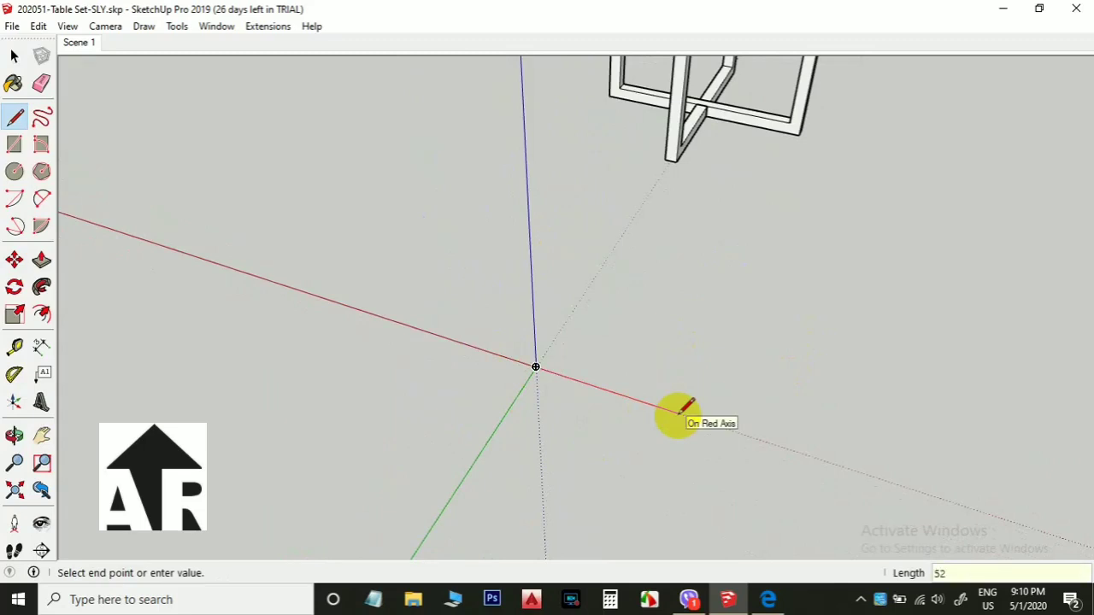
left_click(697, 420)
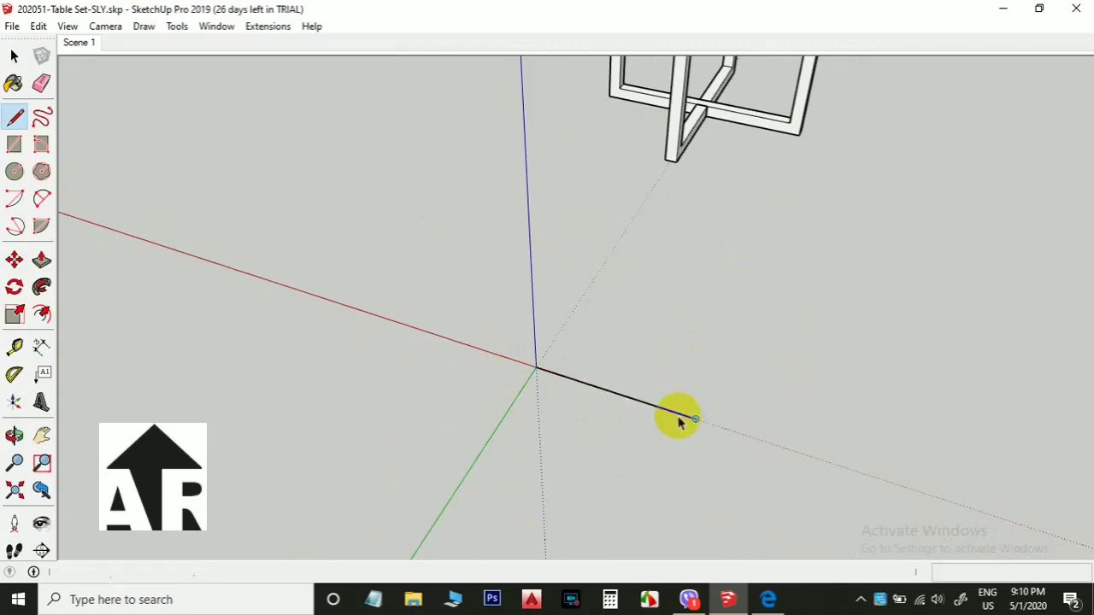
Move the line by its midpoint onto the origin so it is centred on the red axis
key("space")
left_click(620, 397)
scroll(636, 404, "up", 2)
key("m")
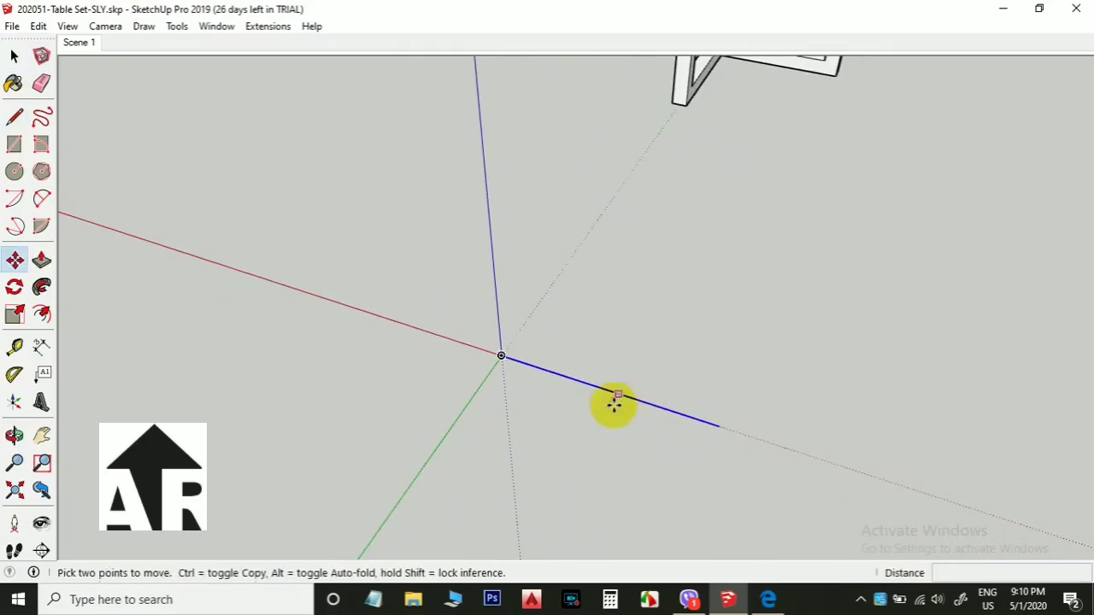
left_click(608, 393)
left_click(498, 354)
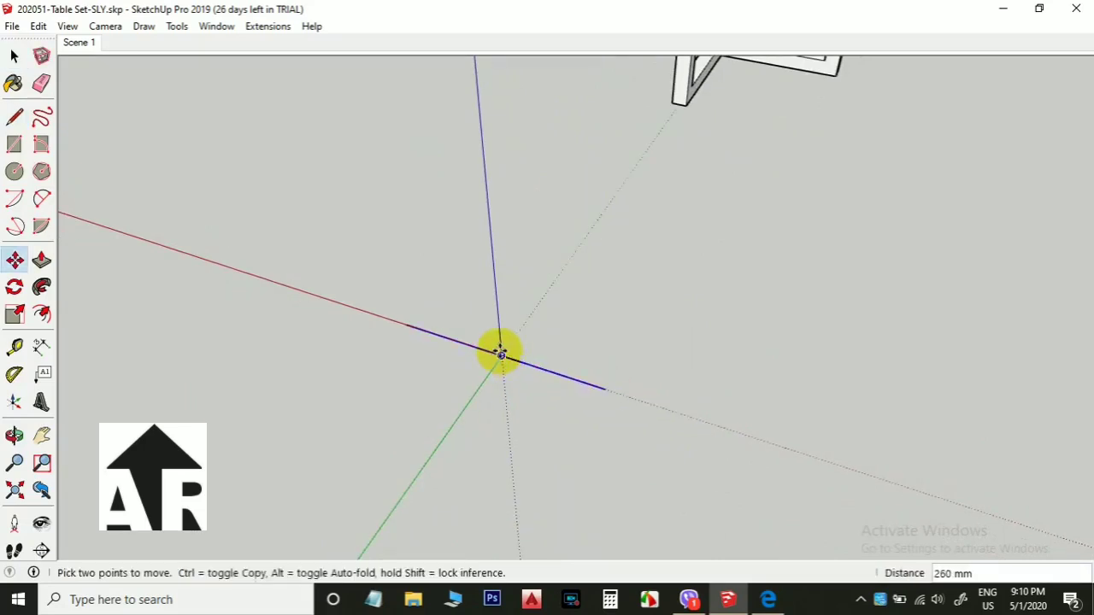
scroll(530, 406, "up", 2)
scroll(530, 406, "up", 1)
key("space")
middle_click_drag(550, 412, 531, 380, "shift")
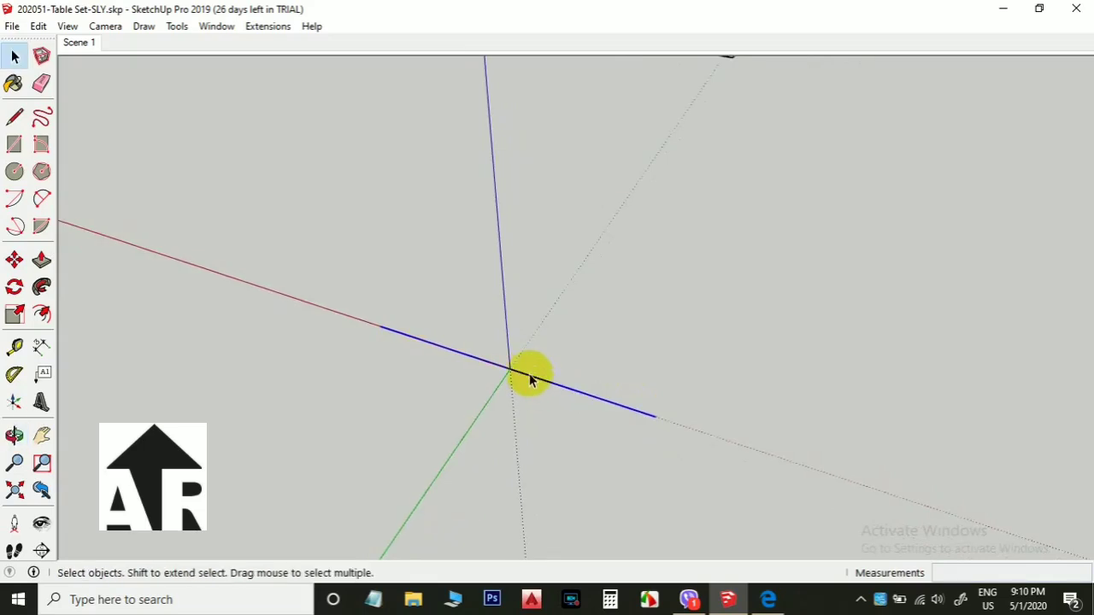
Draw a two-point arc between the line's endpoints, bulging about 70 mm along the positive green axis, and delete the straight line
key("a")
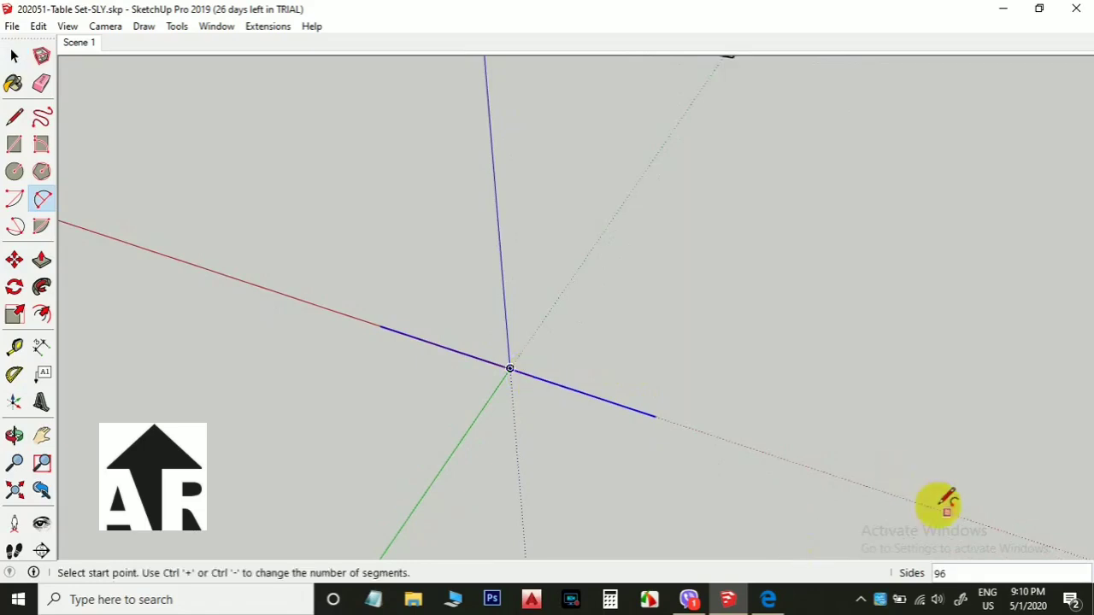
left_click(380, 325)
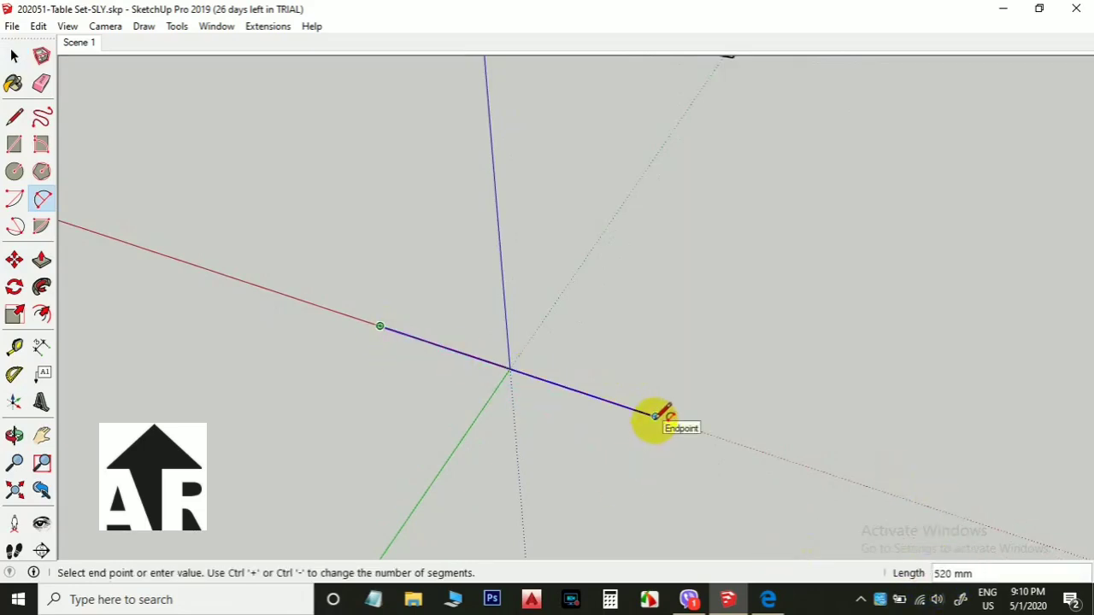
left_click(655, 416)
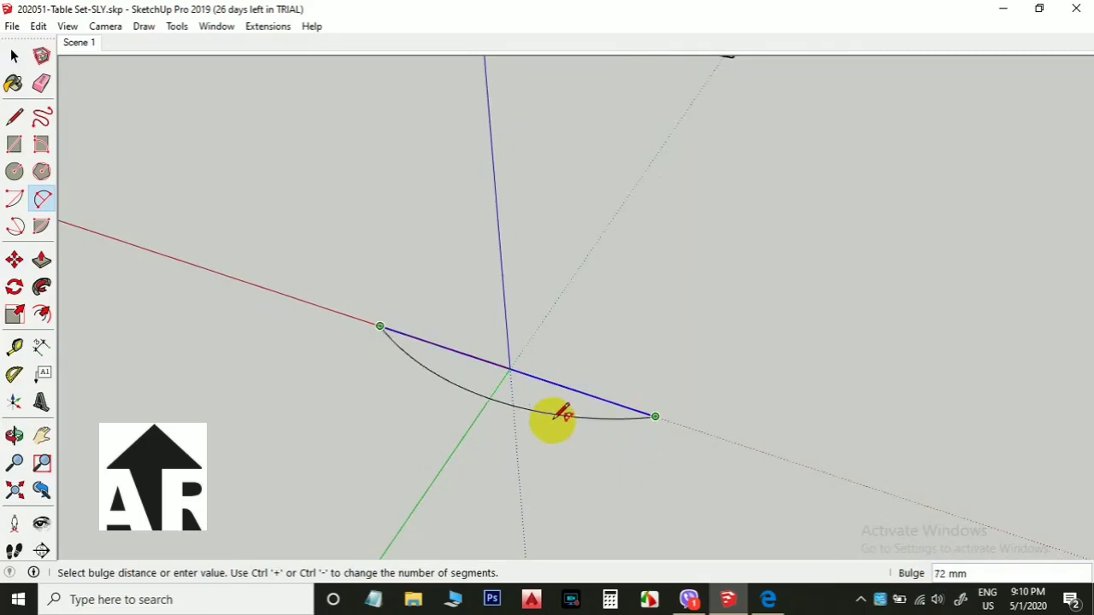
left_click(563, 415)
key("space")
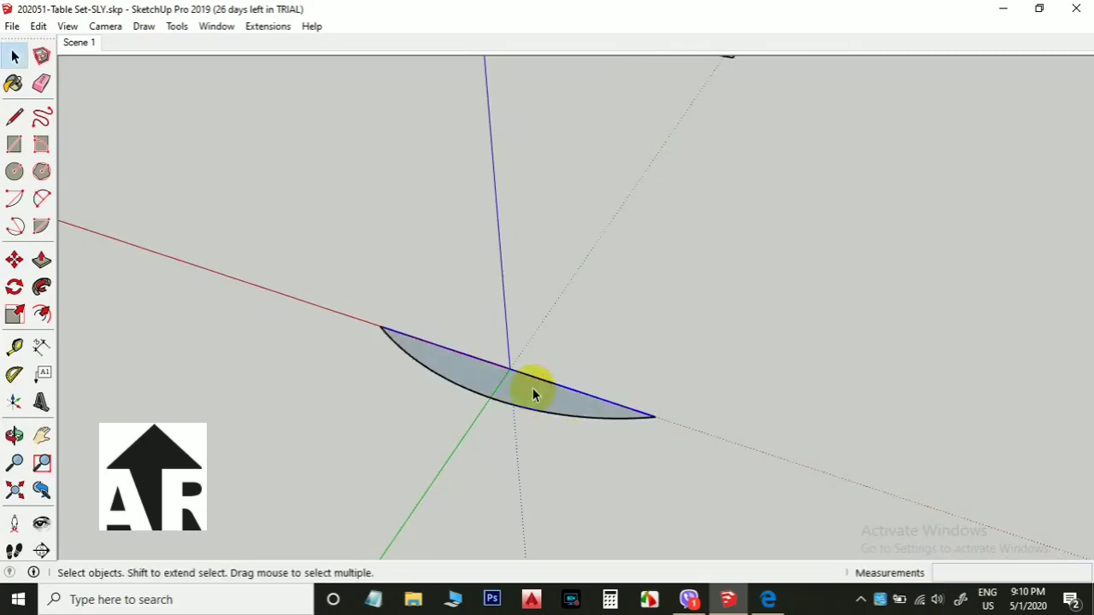
key("Delete")
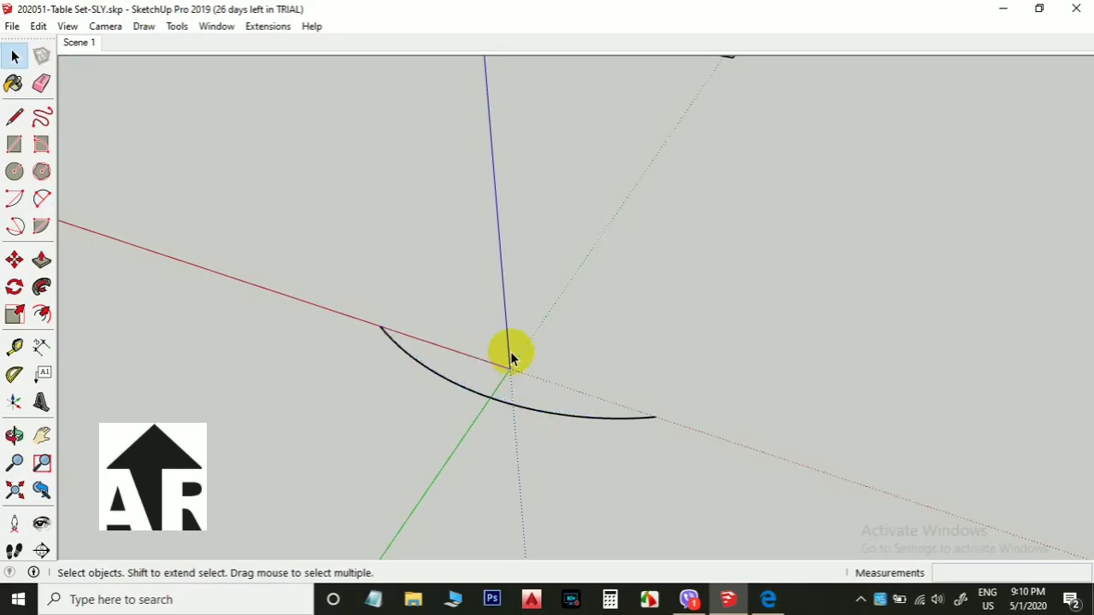
Draw a 380 mm line from the arc's midpoint through the origin, and connect its far end to the arc's positive red-axis end
key("l")
left_click(489, 397)
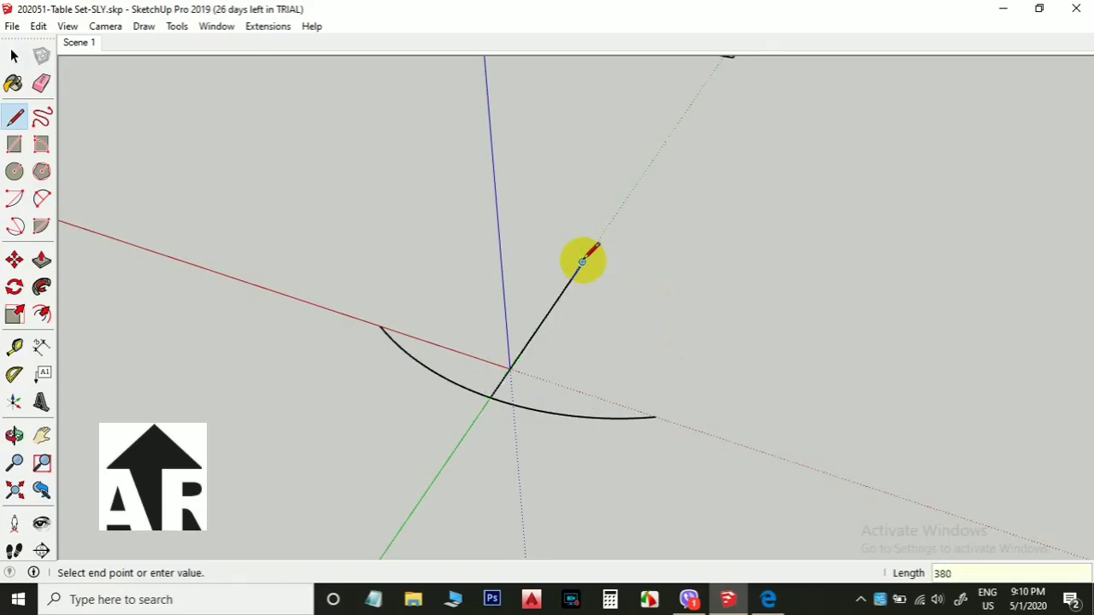
left_click(378, 324)
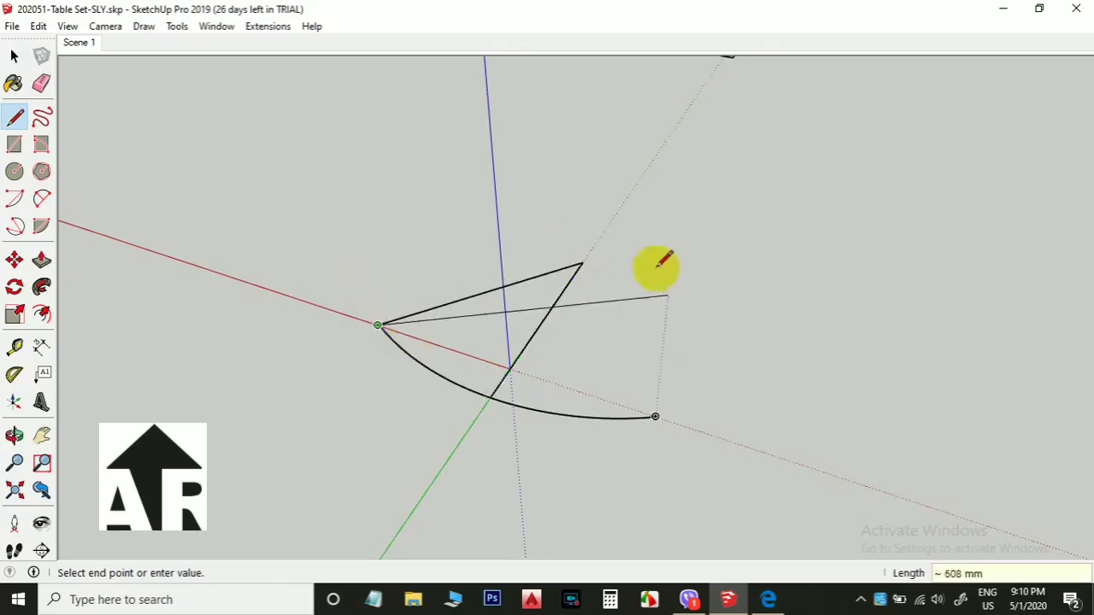
key("space")
Draw a line from the apex to the arc's end on the negative red axis, and delete the centre line
key("l")
left_click(582, 261)
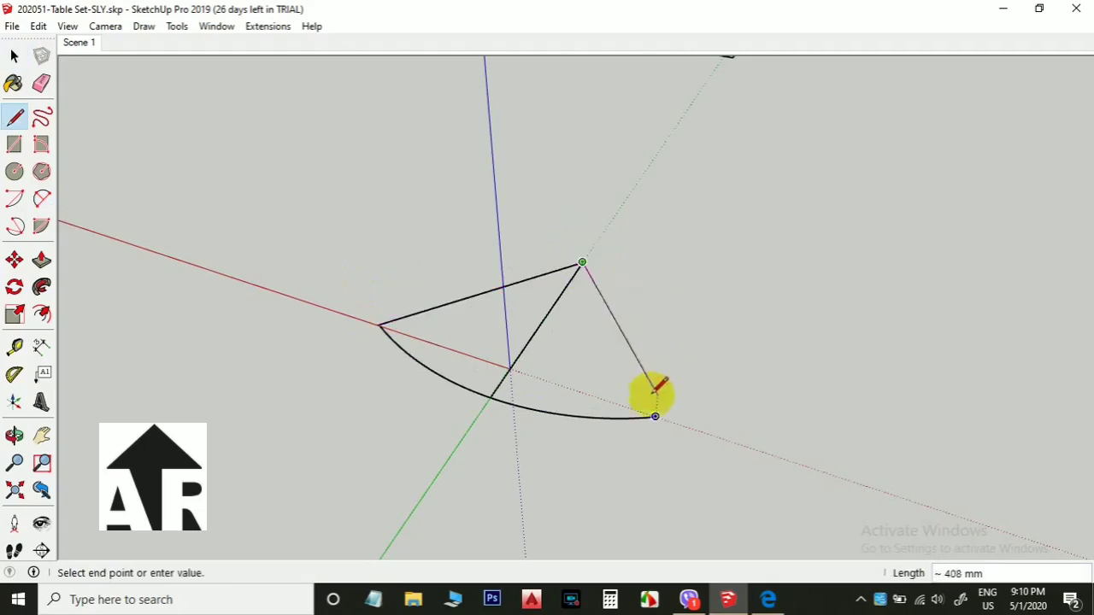
left_click(655, 416)
key("space")
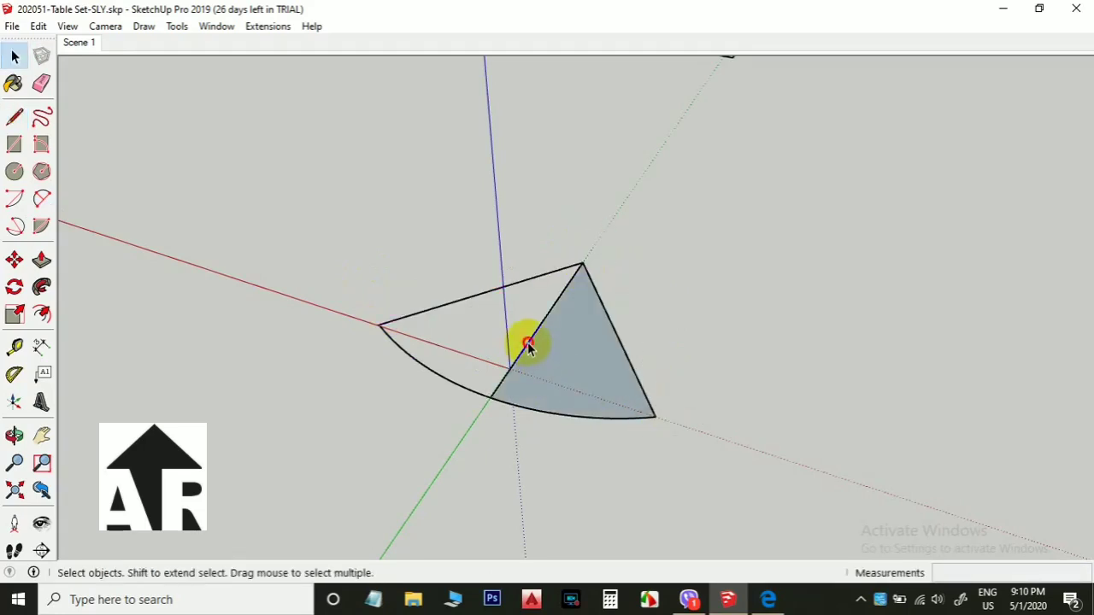
key("Delete")
Redraw the open side from the apex exactly to the arc's endpoint to close the profile, and delete the stray misaligned line
scroll(528, 342, "up", 2)
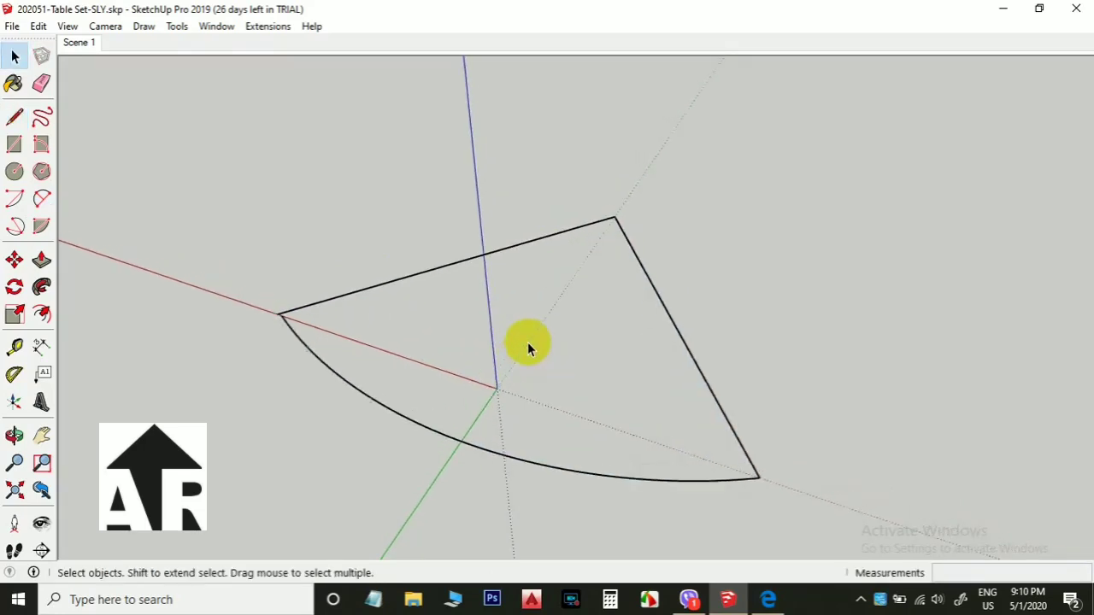
key("l")
left_click(613, 217)
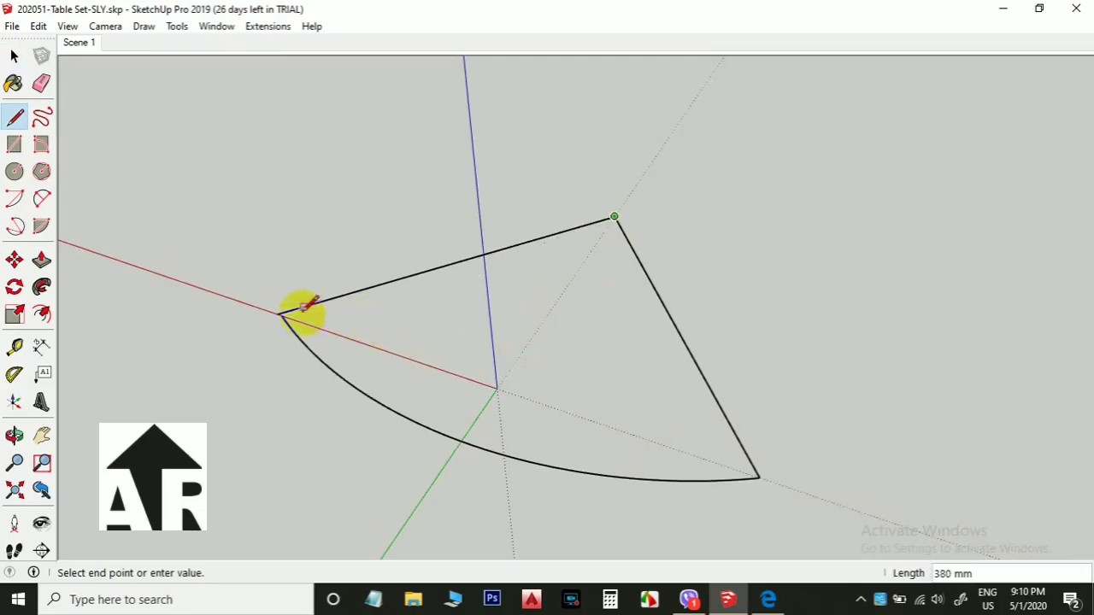
scroll(277, 314, "up", 3)
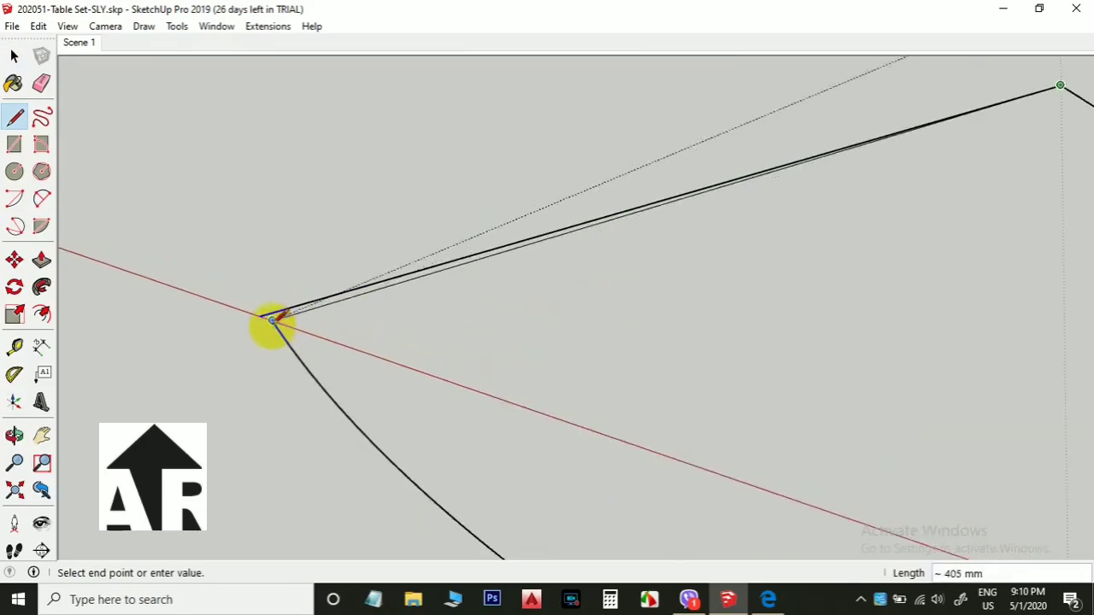
left_click(274, 318)
key("space")
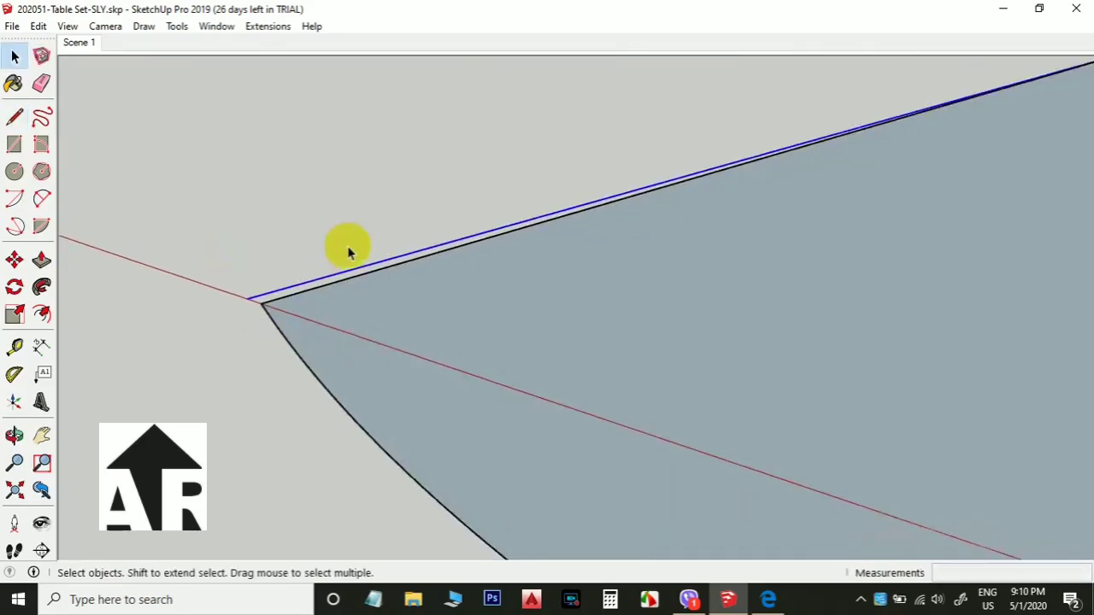
scroll(547, 236, "down", 3)
scroll(547, 236, "down", 3)
Push/Pull the closed wedge-shaped face upward by 50 mm
middle_click_drag(661, 286, 631, 328)
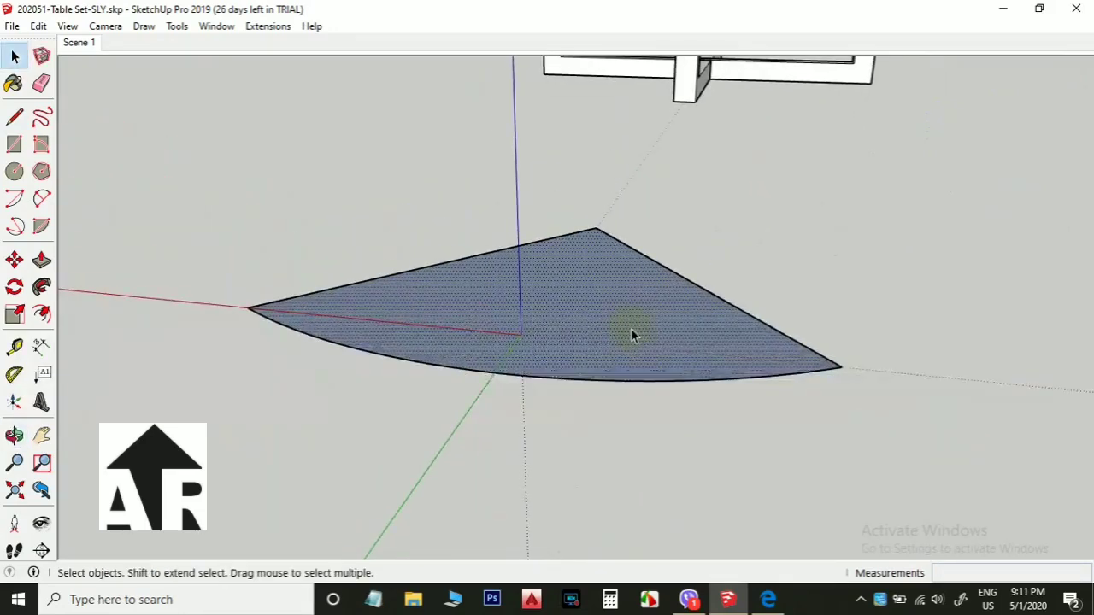
key("p")
left_click_drag(631, 328, 630, 315)
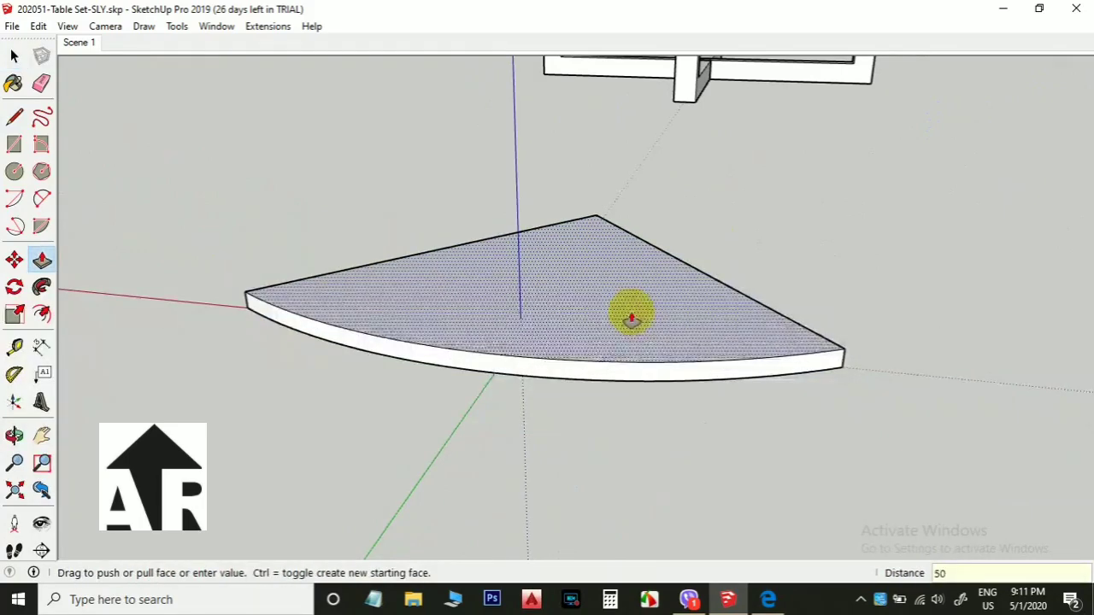
key("Return")
middle_click_drag(605, 266, 579, 296)
key("space")
Check the slab's straight side with the Tape Measure, starting from the midpoint of its lower edge
scroll(413, 290, "down", 4)
middle_click_drag(413, 292, 623, 325)
key("t")
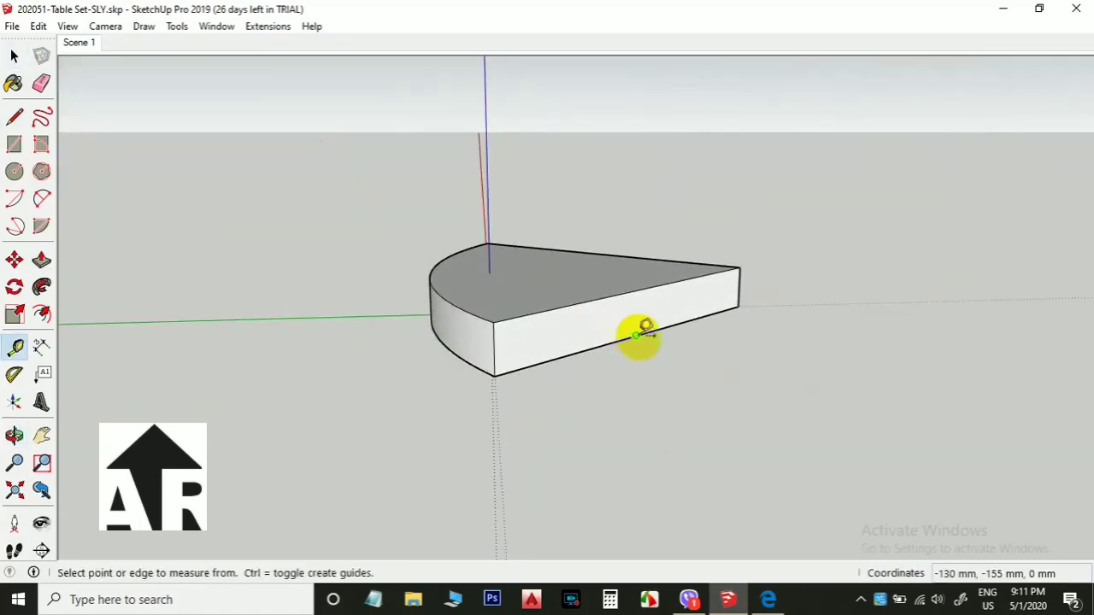
left_click(636, 336)
key("space")
Select the whole wedge-shaped slab and make it a group
middle_click_drag(522, 293, 701, 318)
scroll(581, 309, "down", 3)
left_click_drag(370, 230, 842, 432)
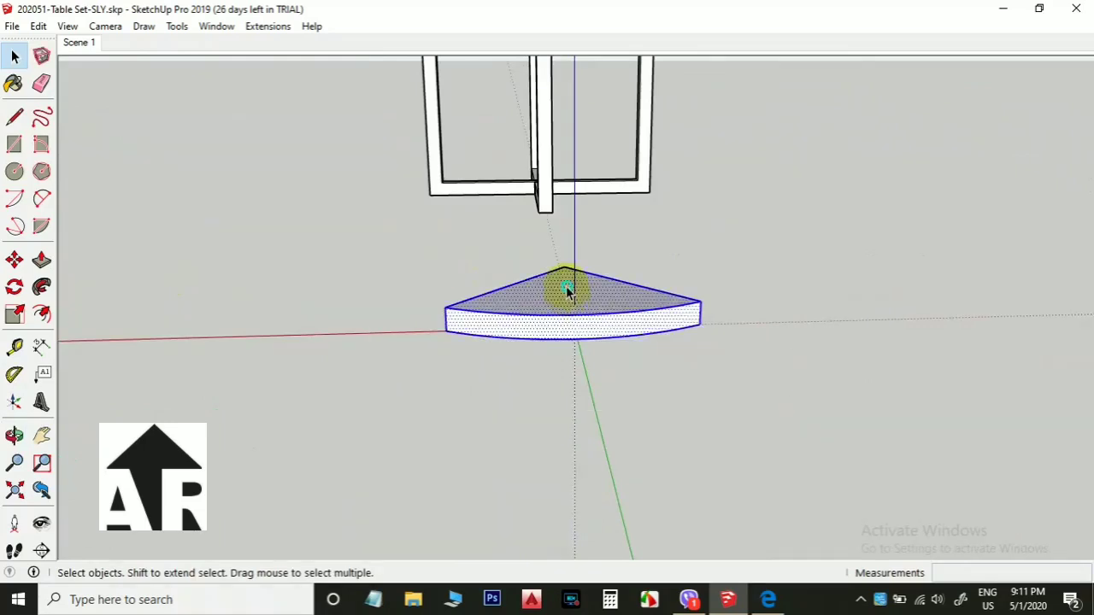
right_click(567, 285)
left_click(626, 145)
Copy the slab group 50 mm straight down, placing the copy's top apex corner on the original's bottom apex corner
middle_click_drag(615, 282, 513, 144)
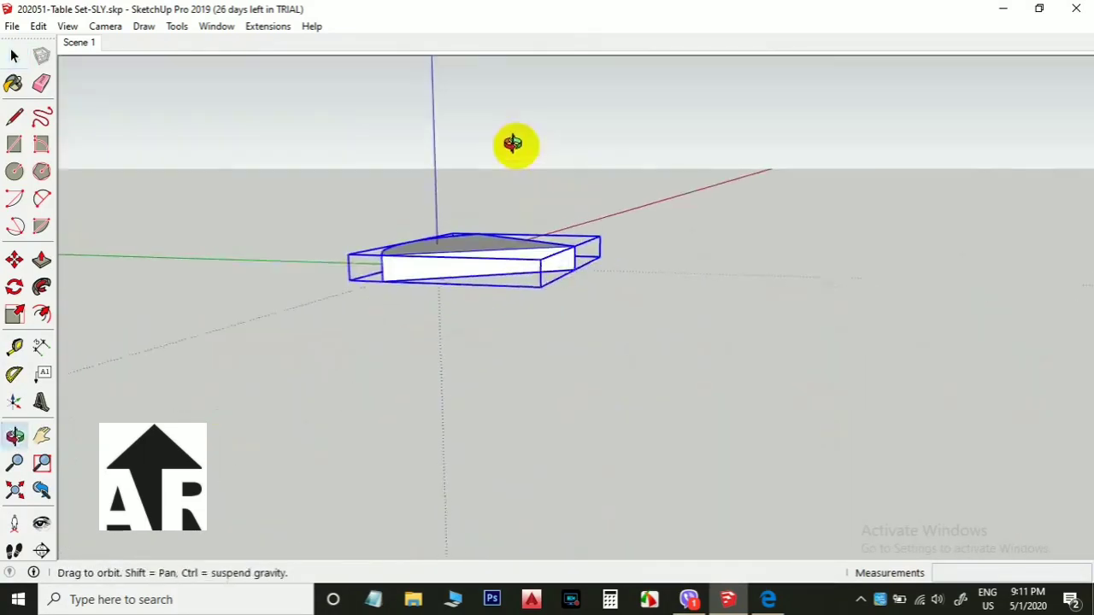
scroll(577, 257, "up", 5)
key("m")
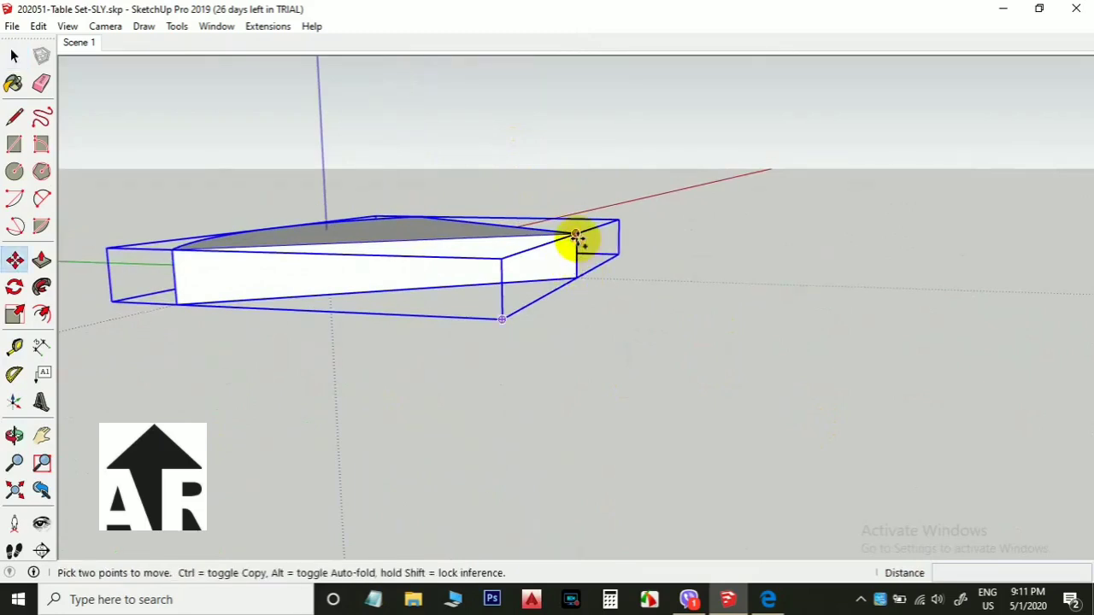
key("ctrl")
left_click(575, 235)
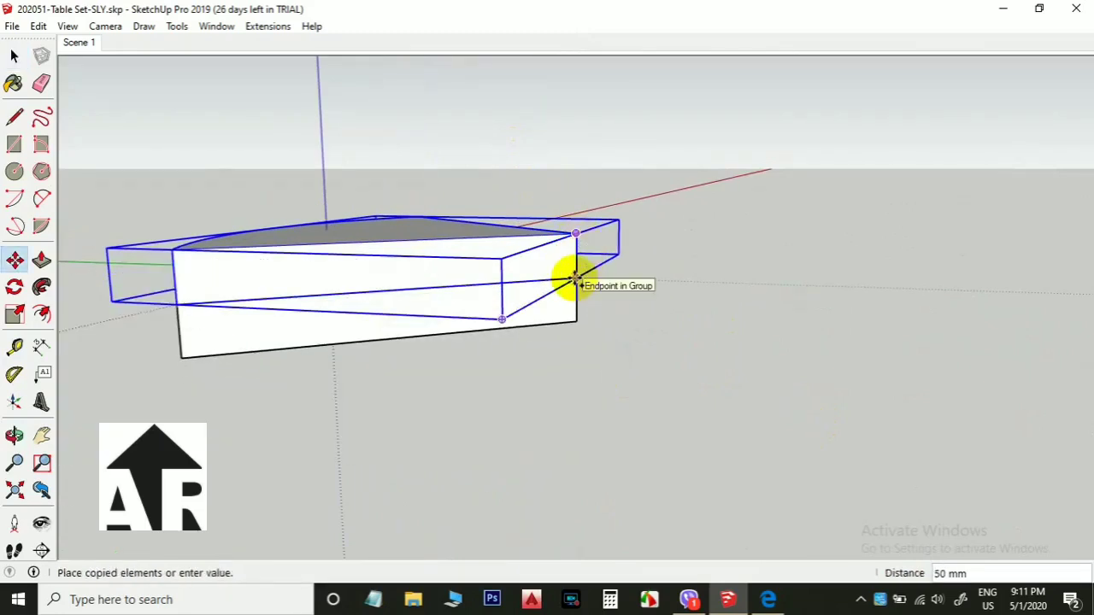
left_click(575, 282)
key("space")
scroll(615, 334, "down", 3)
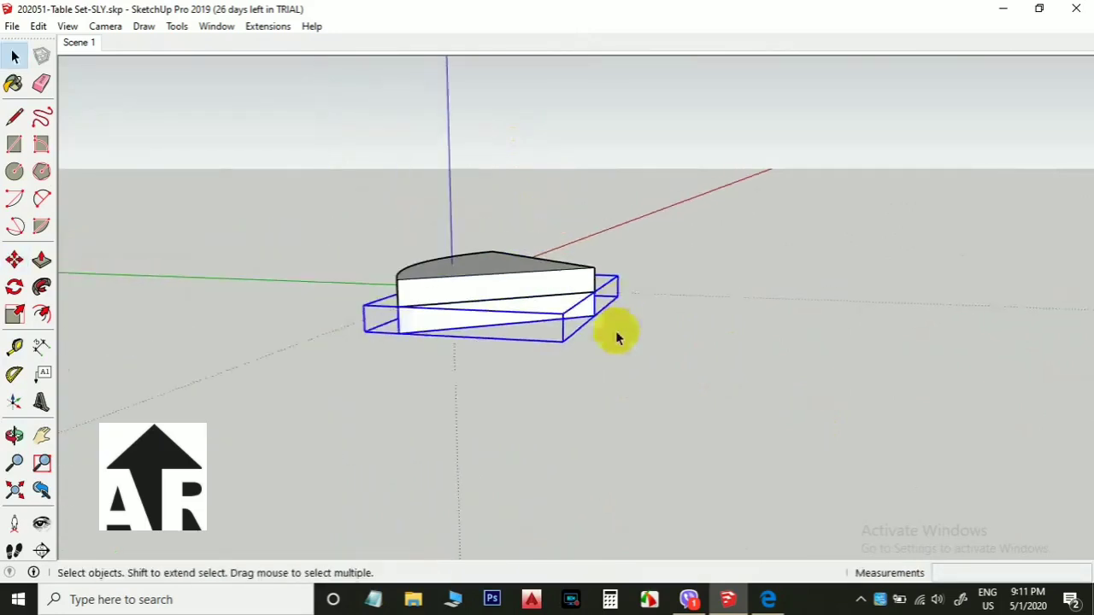
Copy the lower slab group 360 mm down along the blue axis
middle_click_drag(615, 334, 535, 340)
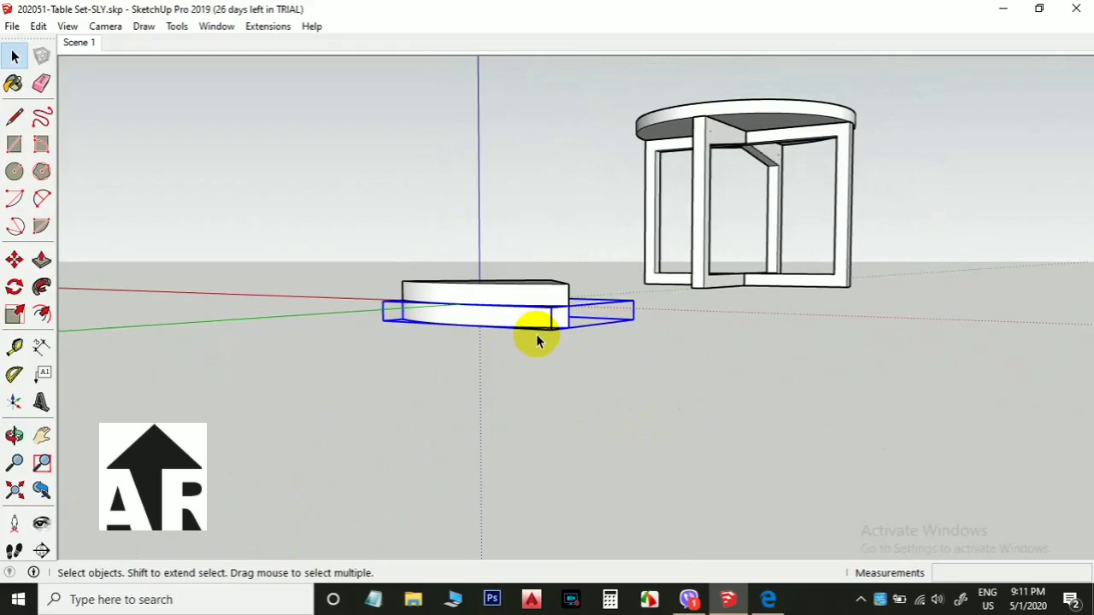
middle_click_drag(536, 340, 520, 313)
key("m")
left_click(514, 284)
key("ctrl")
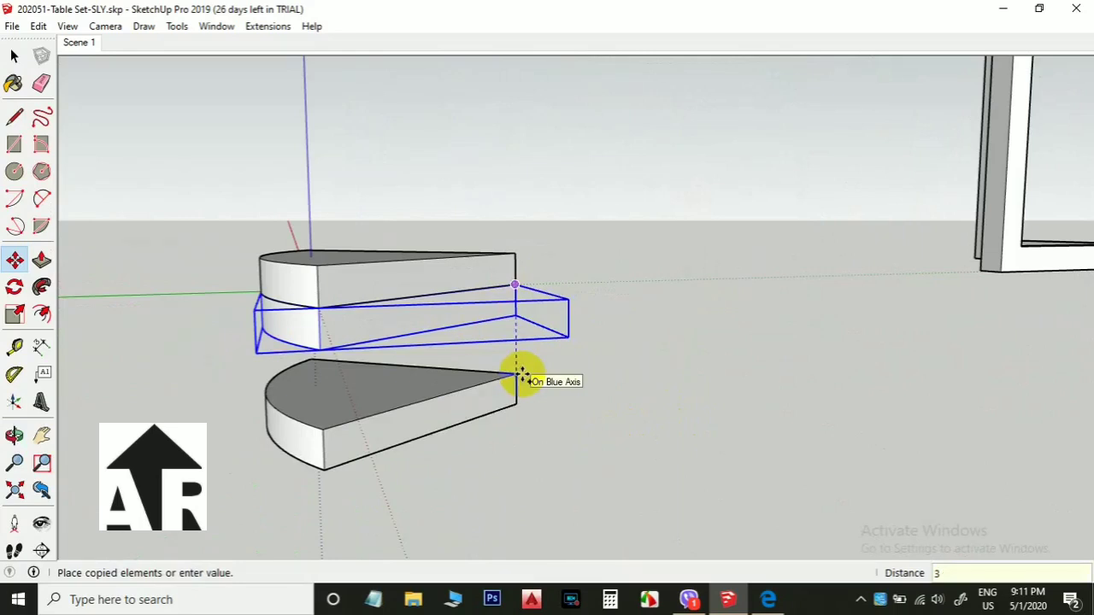
key("Return")
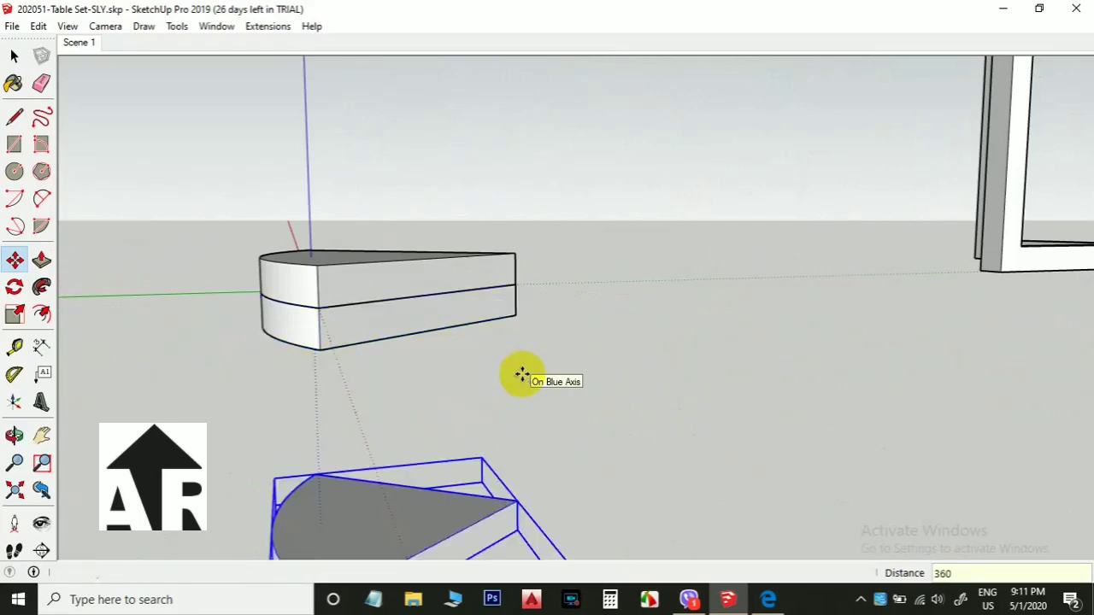
middle_click_drag(520, 374, 518, 493)
key("space")
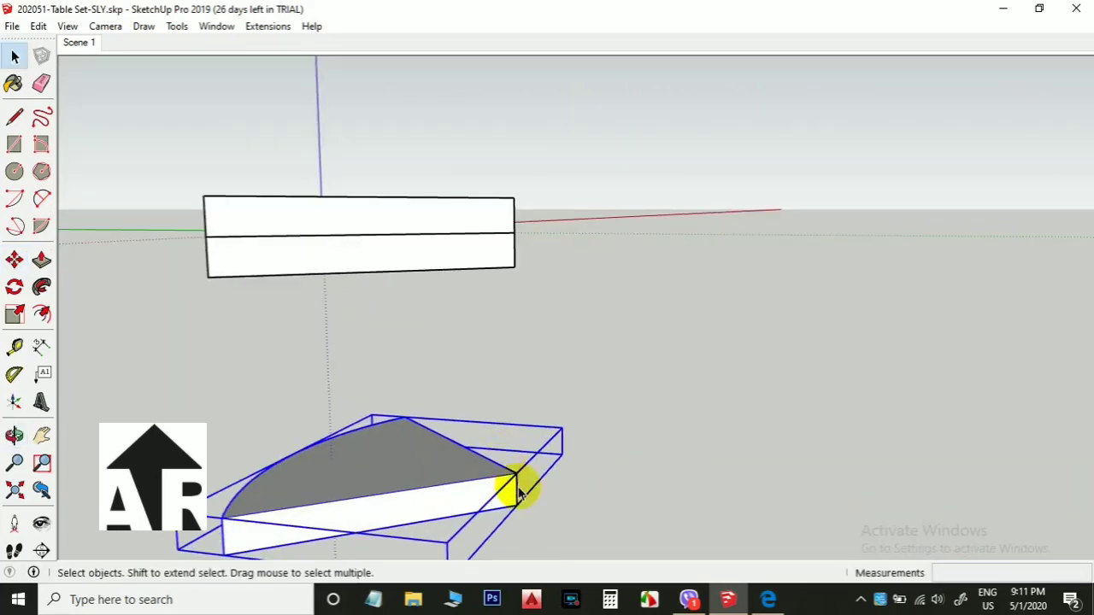
Start a Tape Measure check from the lowered slab's bottom corner toward the stacked slabs above, and leave the tool
key("t")
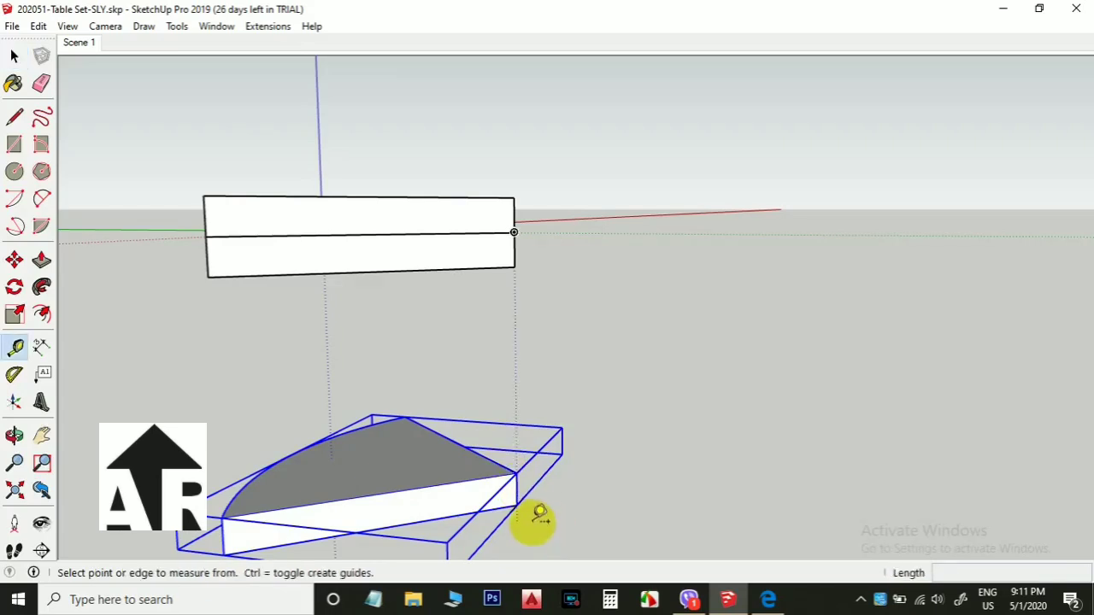
left_click(518, 505)
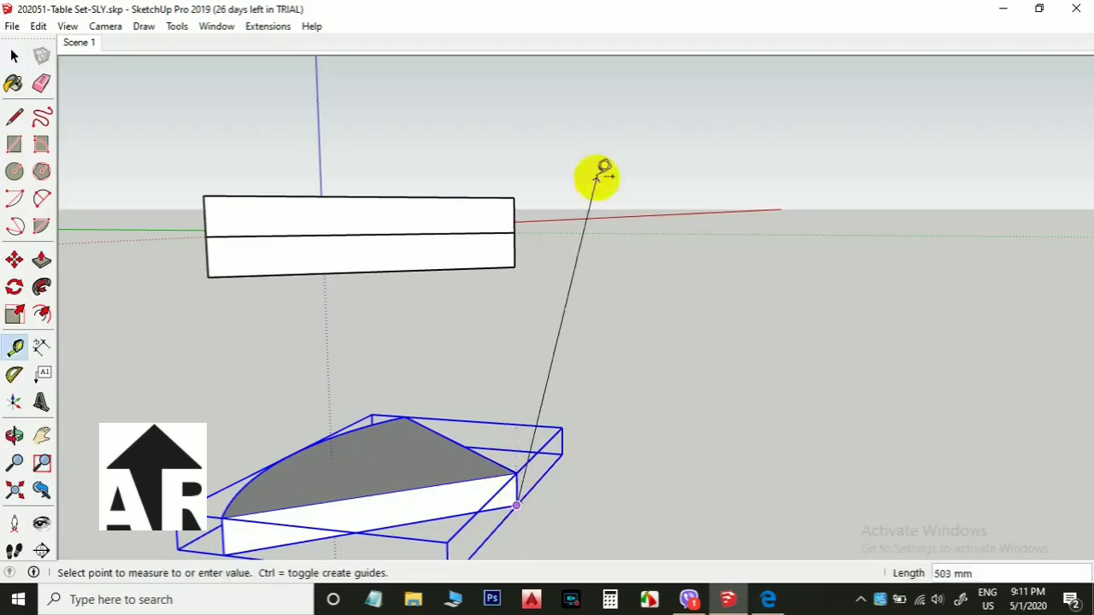
key("space")
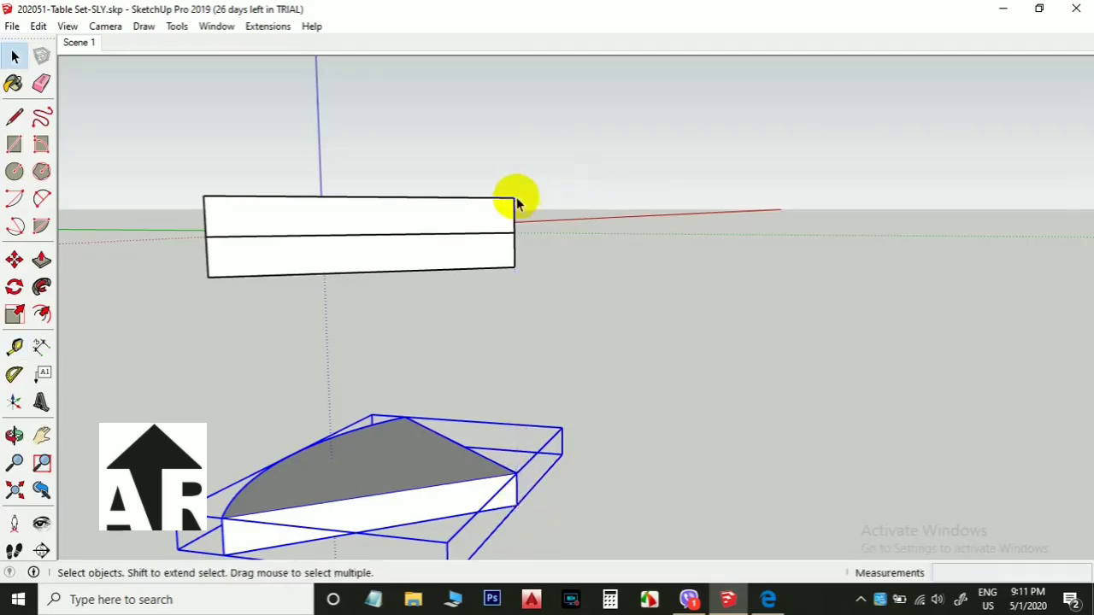
Open the lowered slab group for editing and offset its top face's outline inward to form a border all round
middle_click_drag(512, 196, 591, 423)
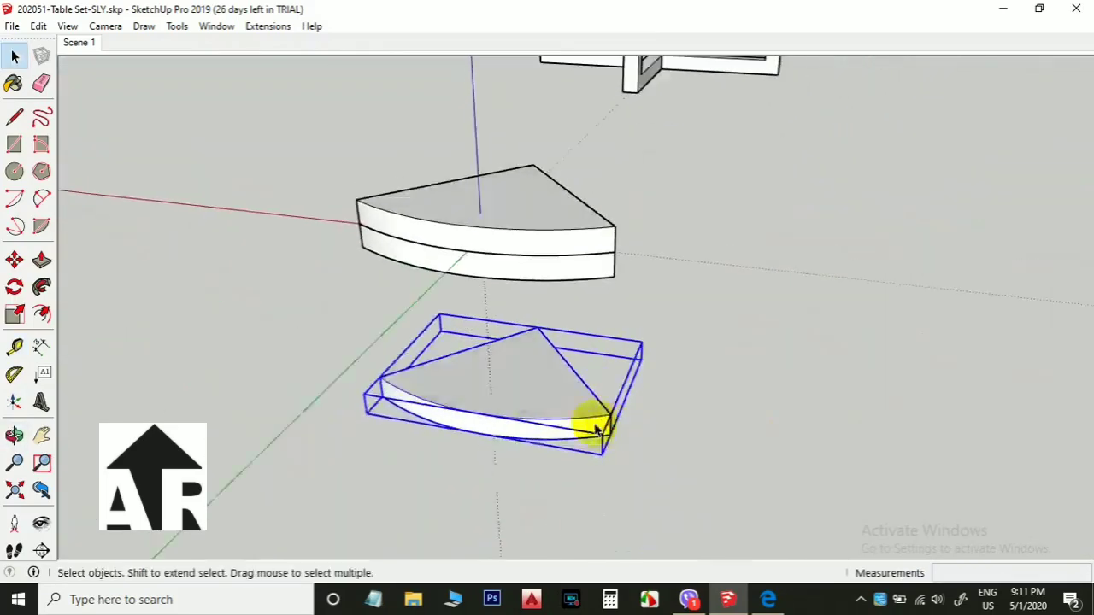
scroll(532, 396, "up", 2)
double_click(532, 397)
scroll(532, 396, "up", 1)
left_click(540, 396)
middle_click_drag(540, 397, 541, 429)
scroll(545, 358, "up", 2)
middle_click_drag(544, 358, 487, 319, "shift")
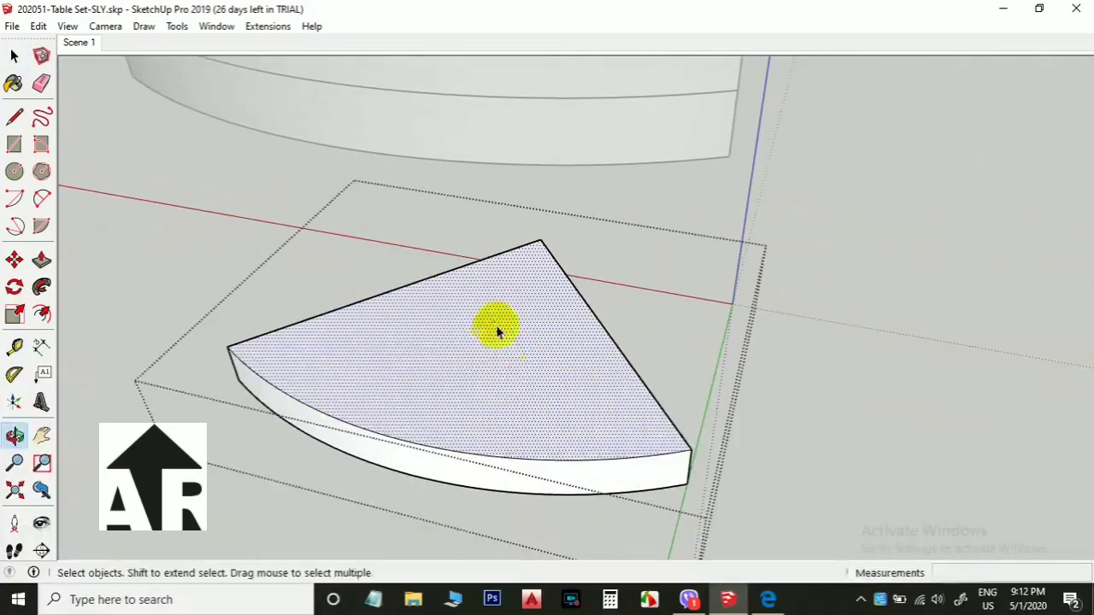
key("f")
left_click(498, 333)
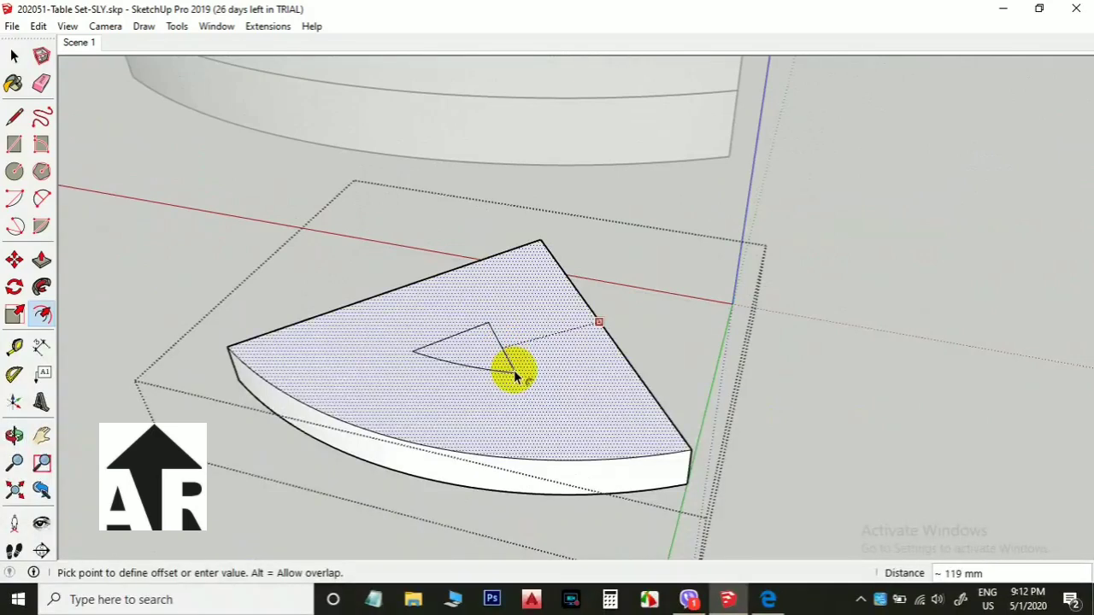
key("Return")
key("space")
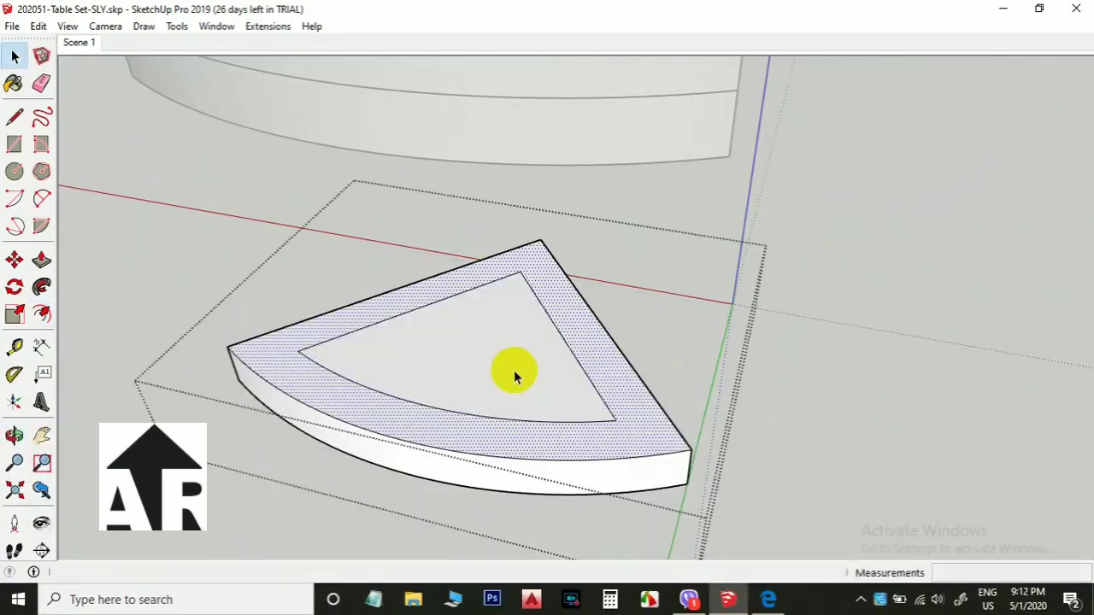
Push the inner wedge-shaped face down through the slab's full thickness, leaving an open frame
left_click(514, 370)
scroll(514, 370, "up", 2)
key("p")
left_click(499, 359)
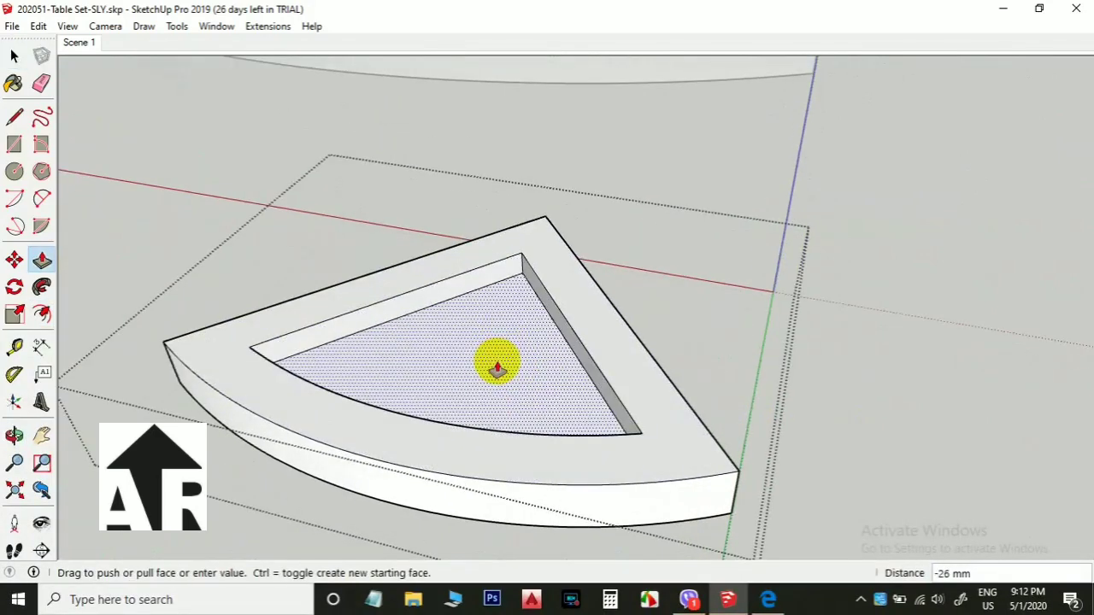
key("Return")
middle_click_drag(496, 366, 964, 466)
key("space")
middle_click_drag(709, 354, 542, 379)
Draw a line from the stacked slabs' lower front corner down to the matching top corner of the frame
scroll(542, 379, "down", 3)
mouse_move(496, 452)
middle_mouse_down()
mouse_move(497, 433)
mouse_move(488, 434)
middle_mouse_up()
scroll(488, 436, "up", 2)
key("l")
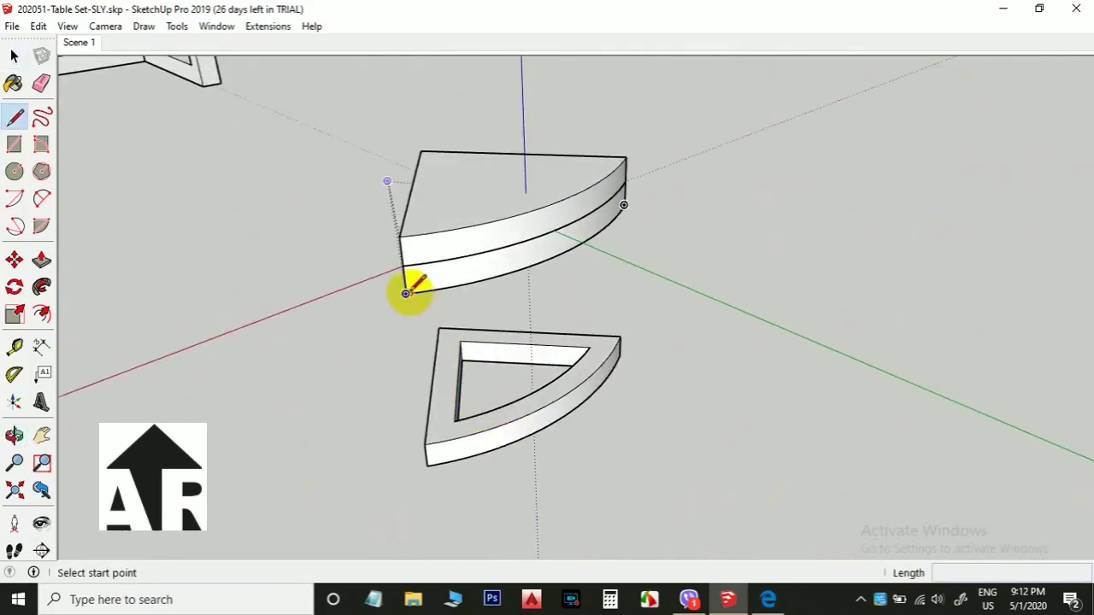
scroll(408, 292, "up", 5)
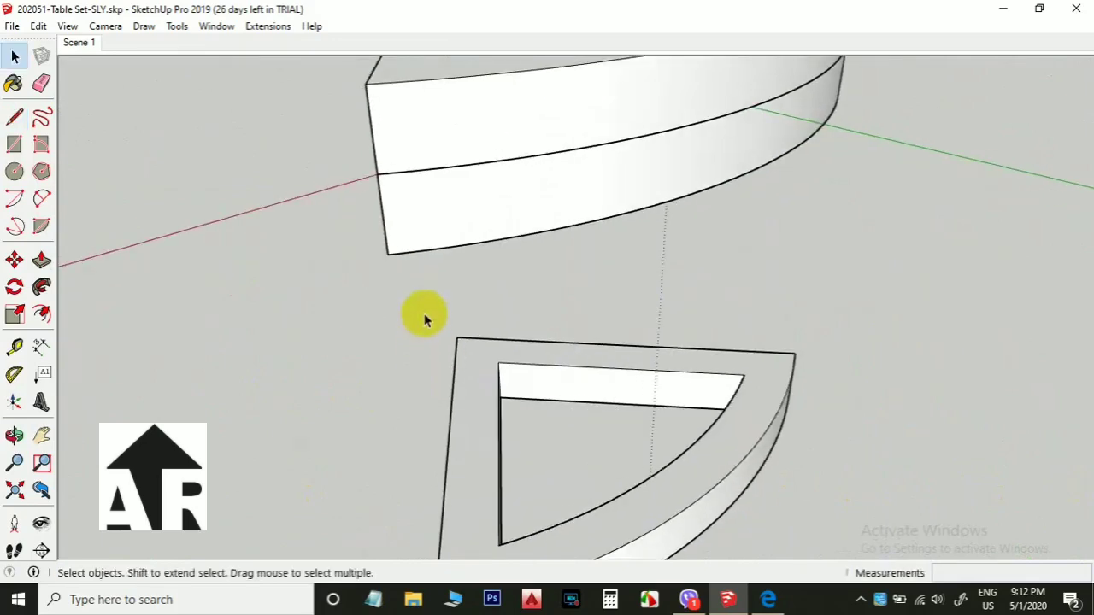
key("l")
left_click(389, 253)
middle_click_drag(425, 342, 444, 461)
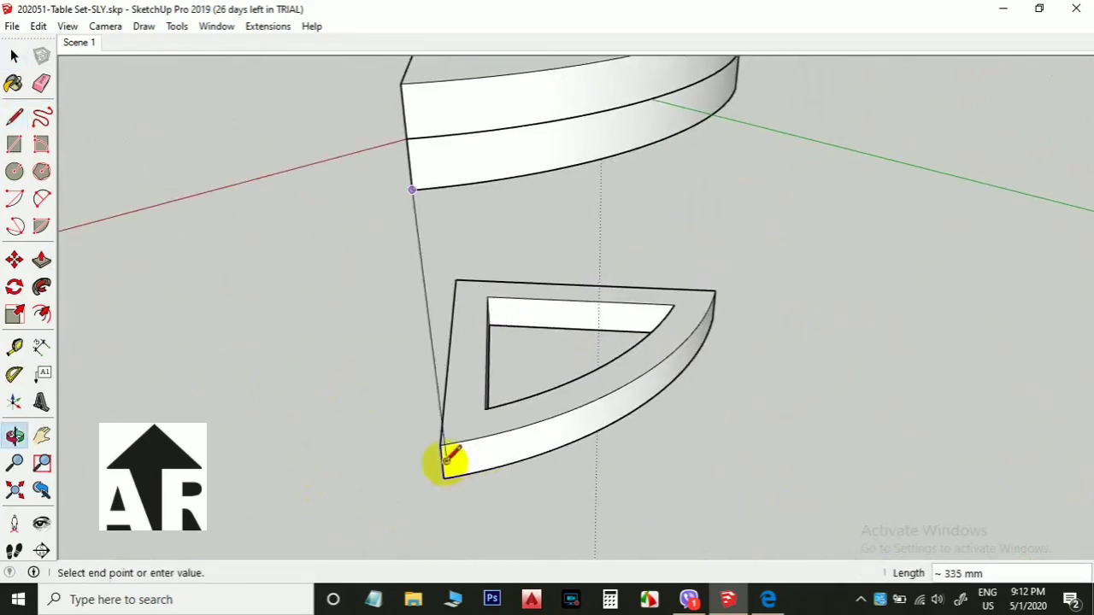
left_click(440, 453)
mouse_move(630, 406)
middle_mouse_down()
mouse_move(350, 432)
mouse_move(398, 445)
mouse_move(464, 398)
middle_mouse_up()
Copy the vertical corner line 50 mm along the frame's straight outer edge, starting from its bottom endpoint
key("space")
left_click(405, 409)
scroll(408, 413, "up", 2)
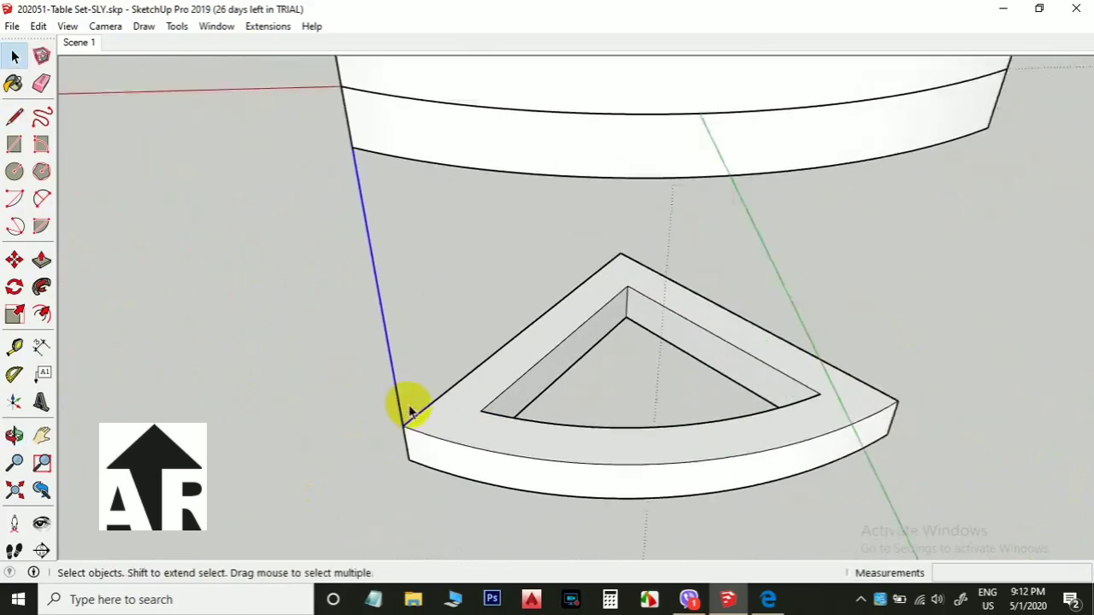
scroll(411, 415, "up", 1)
key("m")
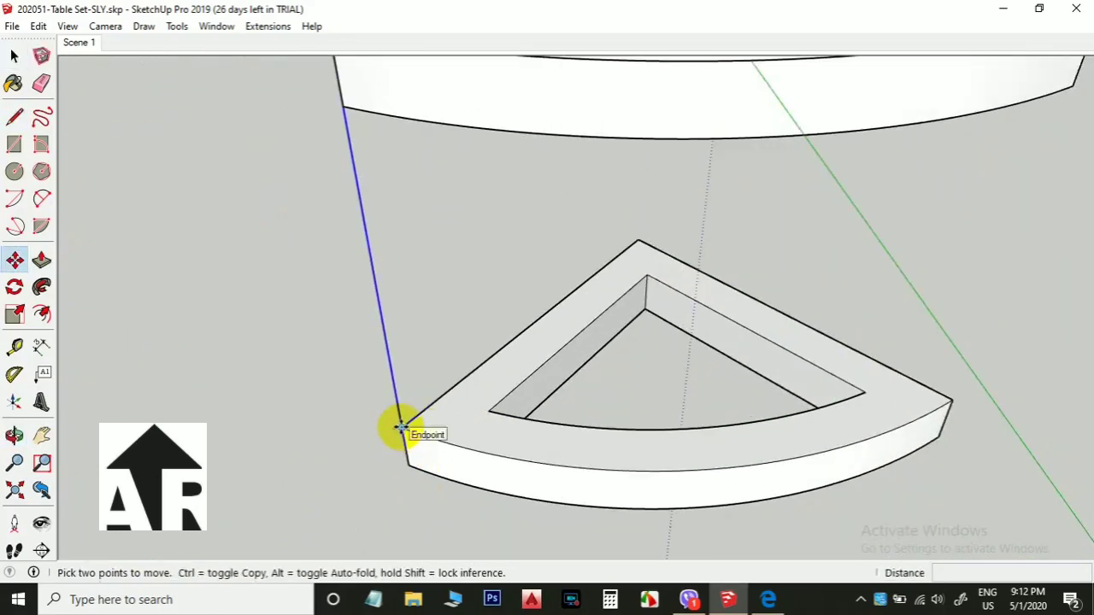
key("ctrl")
left_click(400, 427)
scroll(399, 428, "up", 1)
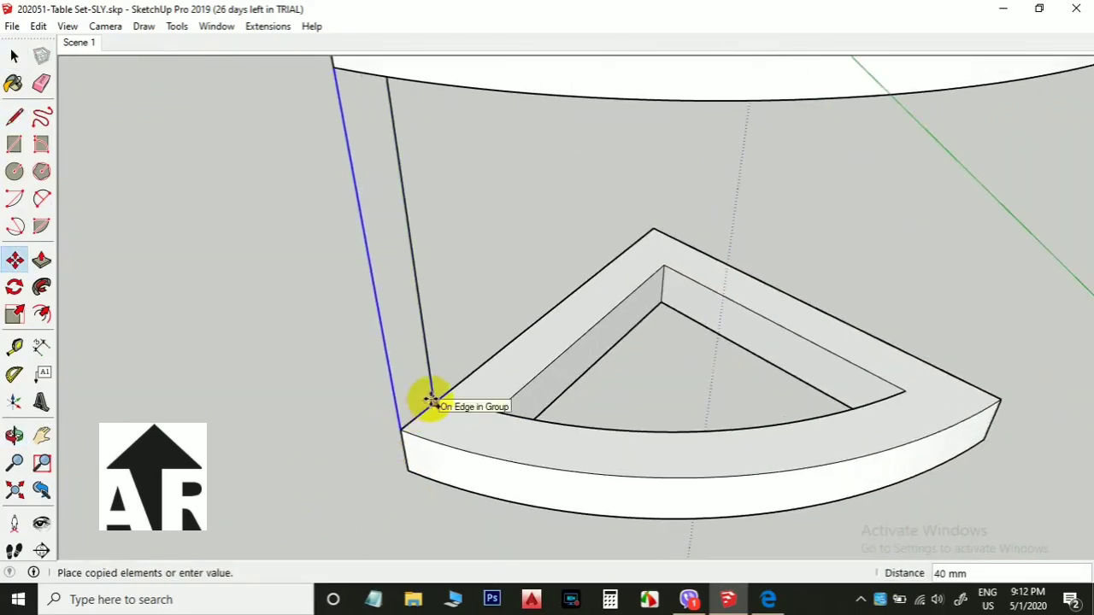
left_click(432, 402)
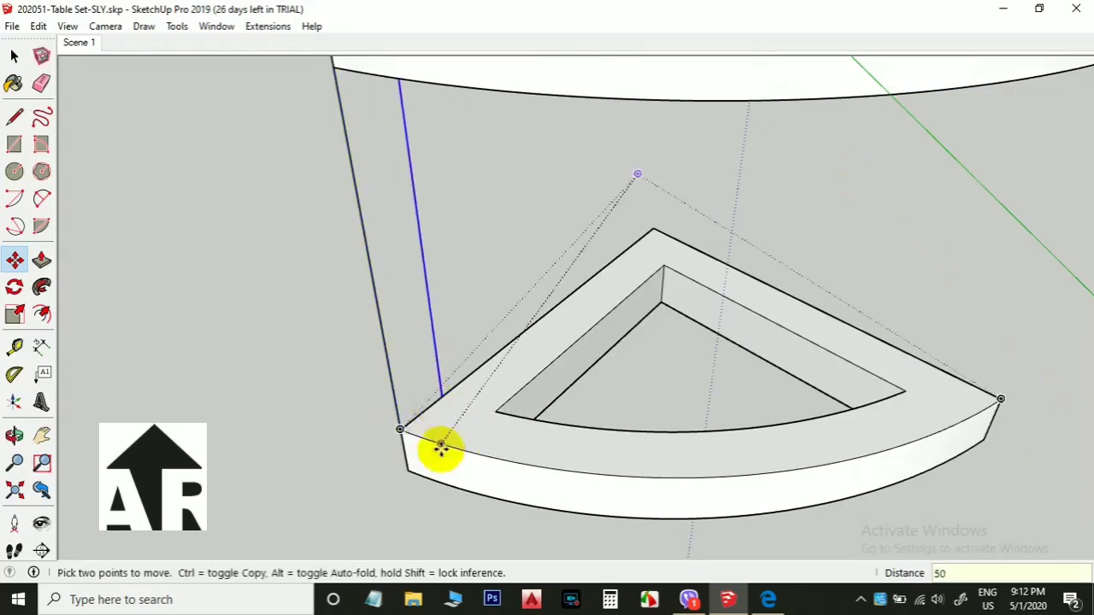
key("space")
Copy the second vertical line 50 mm inward across the frame's top face
key("m")
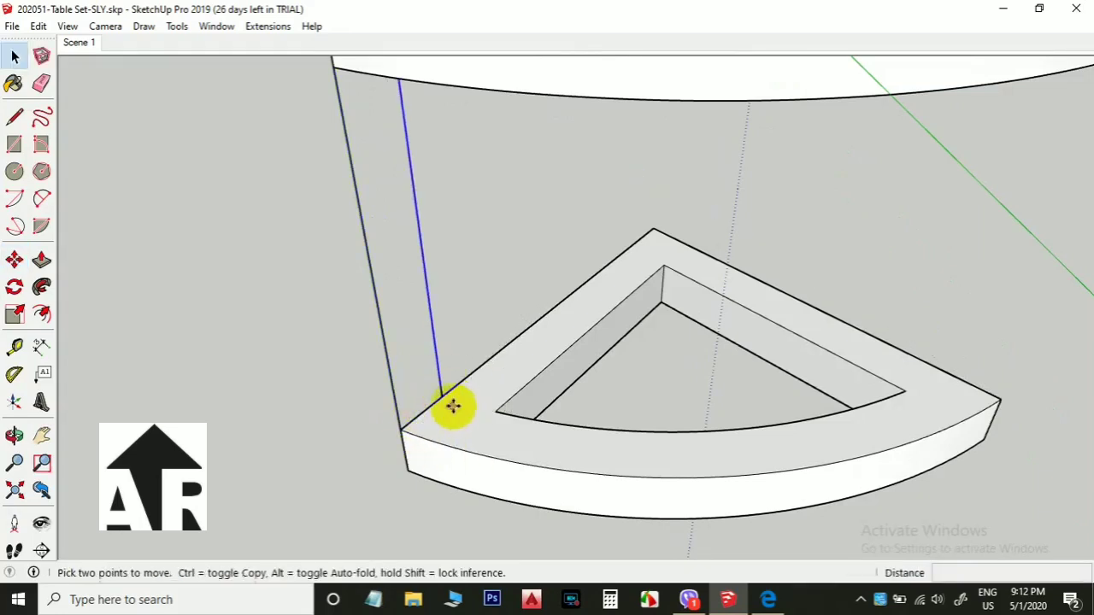
key("ctrl")
left_click(441, 396)
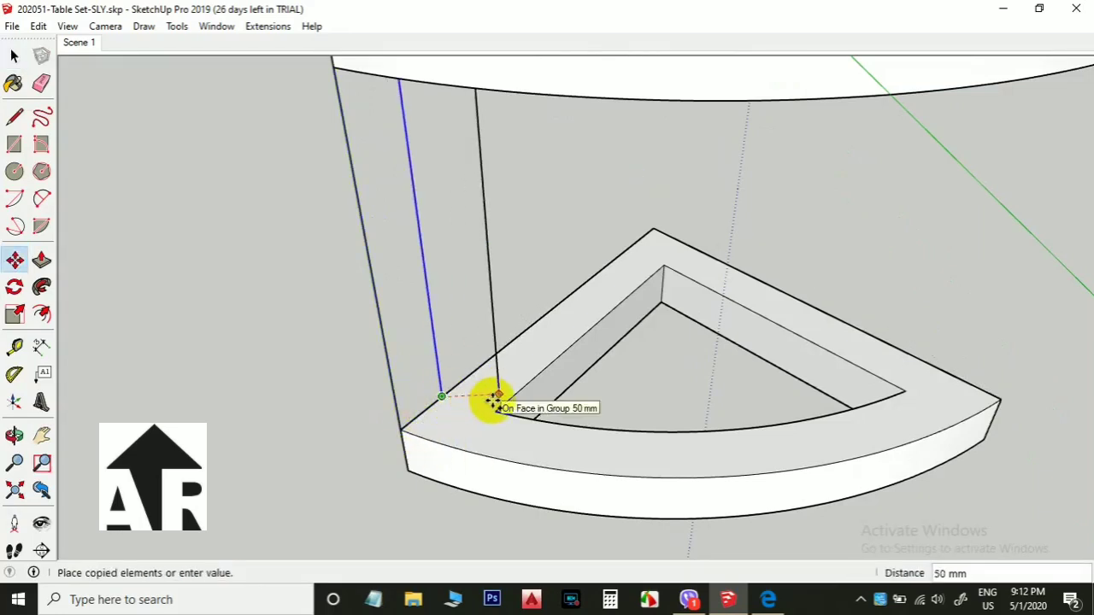
left_click(494, 400)
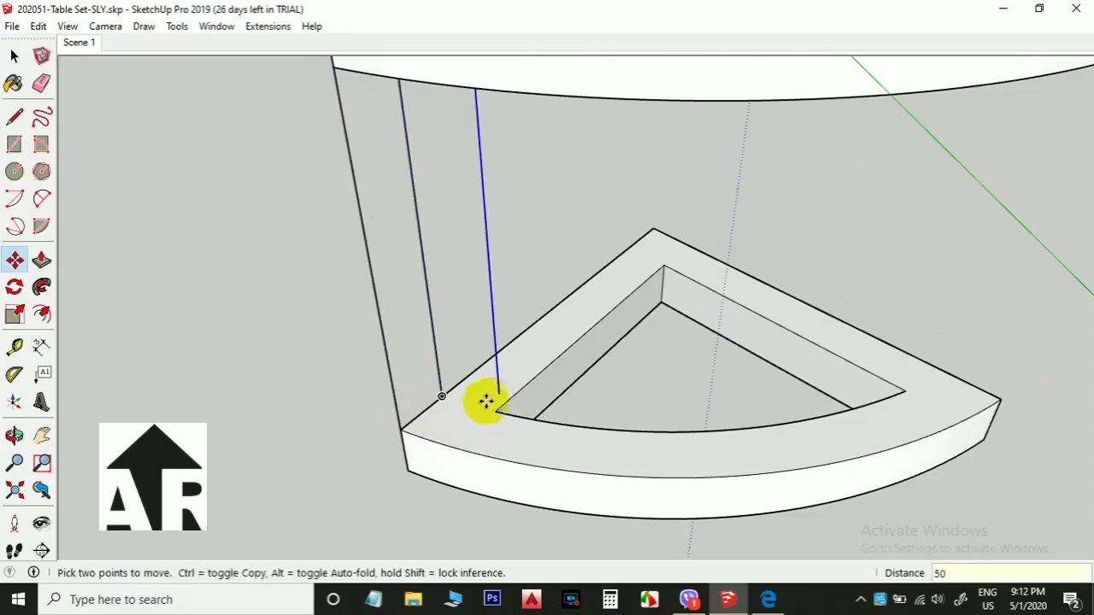
key("space")
Copy the original corner line 50 mm inward across the frame's top face to mark the leg's fourth corner
left_click(392, 384)
key("m")
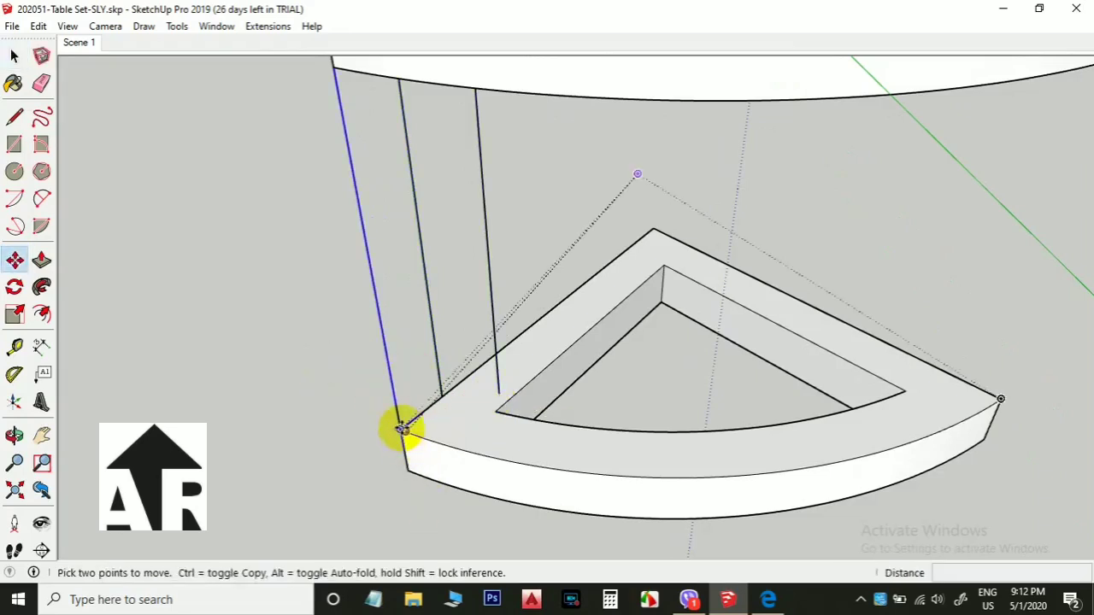
key("ctrl")
left_click(398, 427)
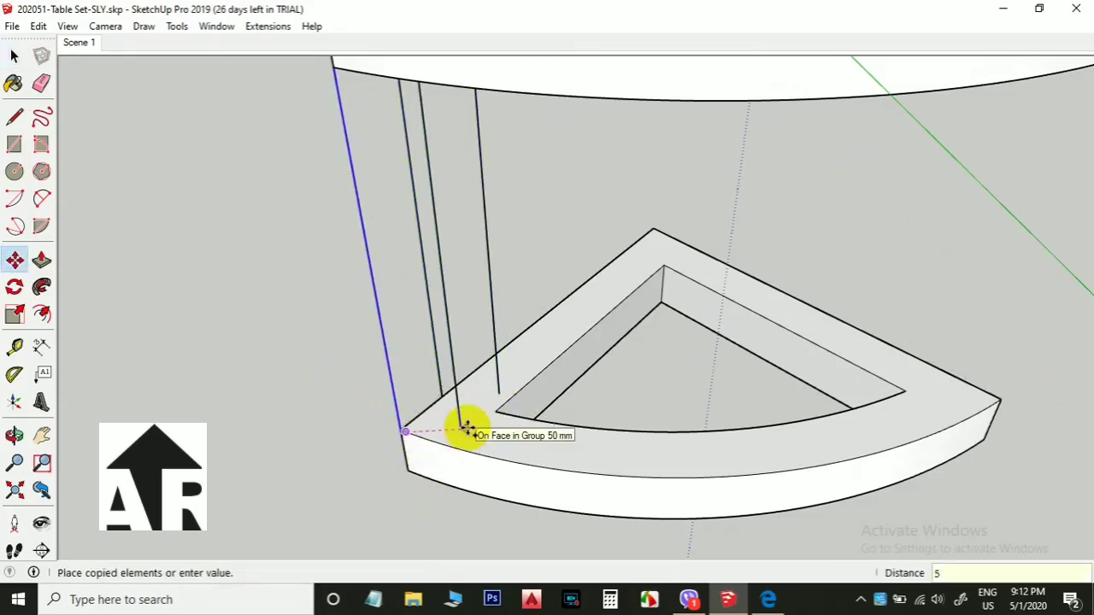
left_click(466, 428)
middle_click_drag(486, 435, 432, 446)
scroll(432, 446, "up", 2)
key("space")
Draw the inner and back sides of the leg's footprint between the lower ends of the copied vertical lines
key("l")
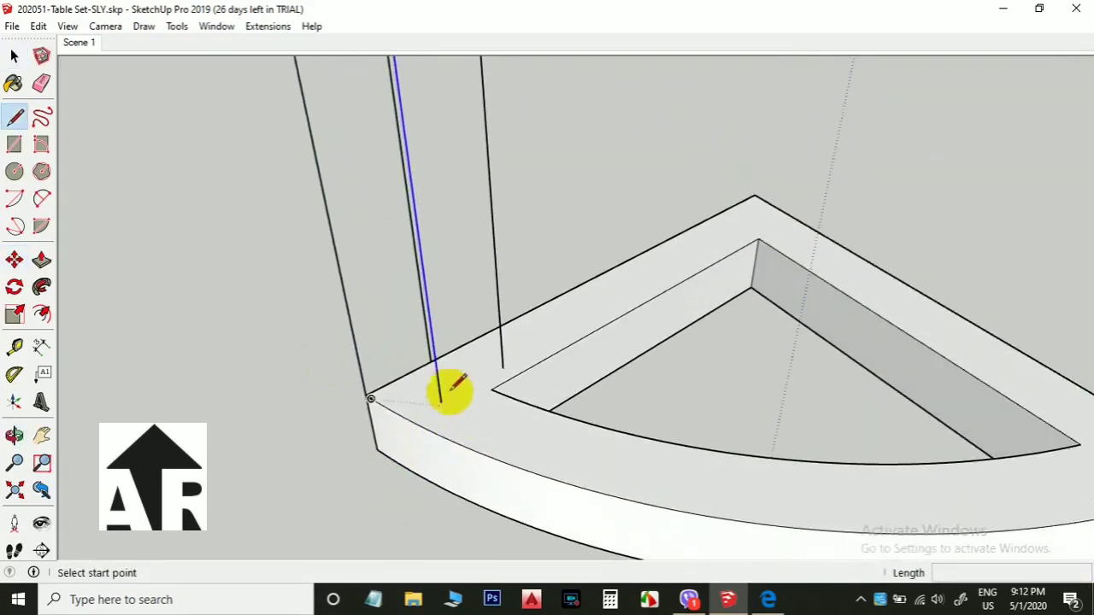
left_click(440, 401)
key("space")
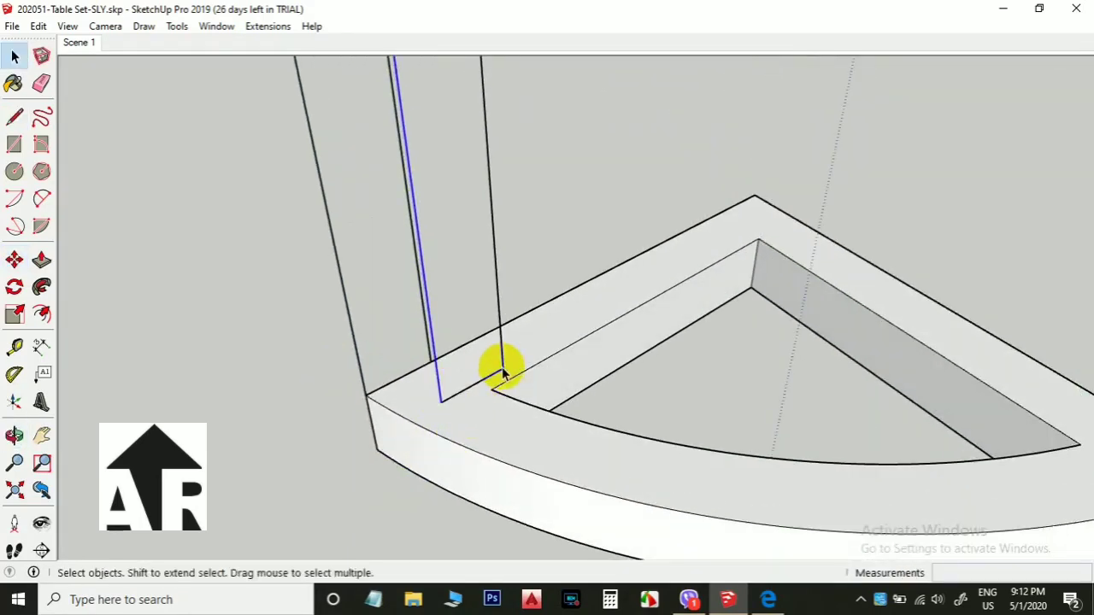
key("l")
left_click(503, 367)
left_click(430, 362)
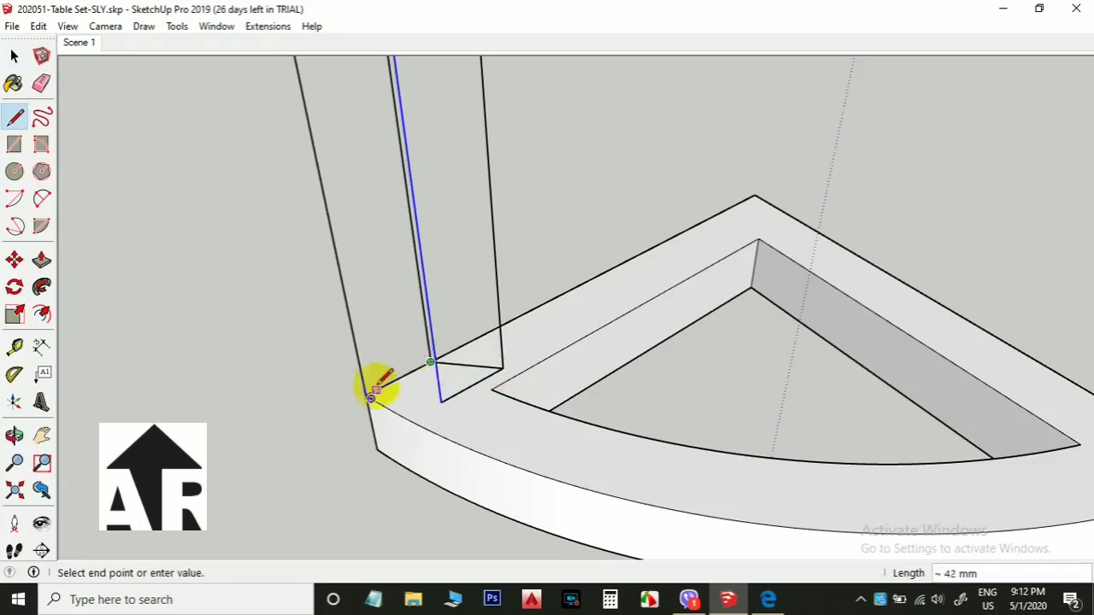
key("space")
key("l")
left_click(367, 395)
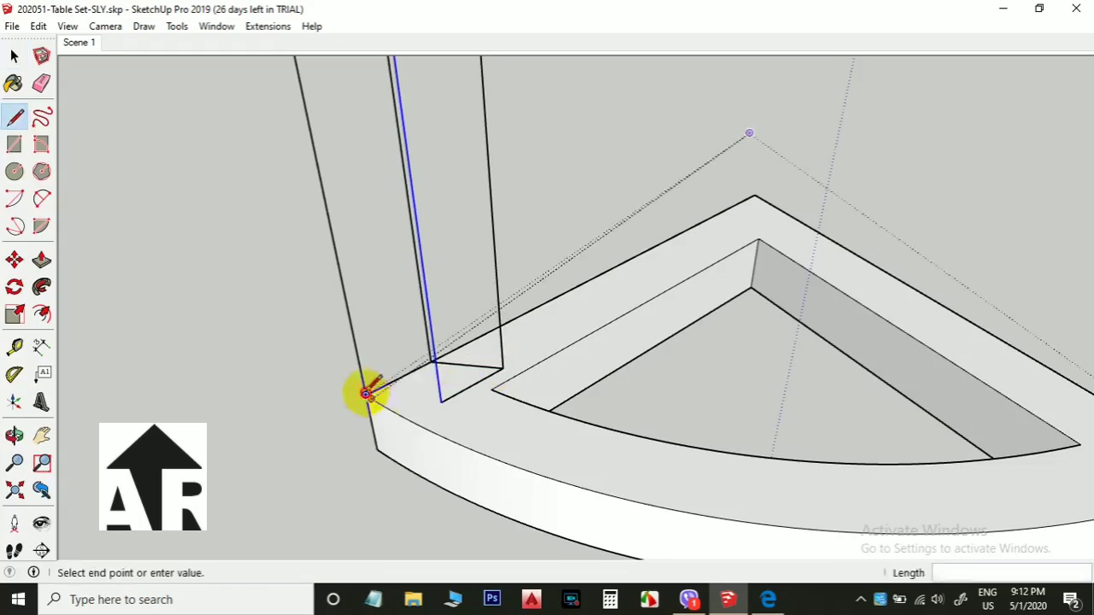
key("space")
Close the leg's footprint with lines from its front inner corner through the frame's outer corner to the back corner
scroll(441, 401, "up", 3)
key("l")
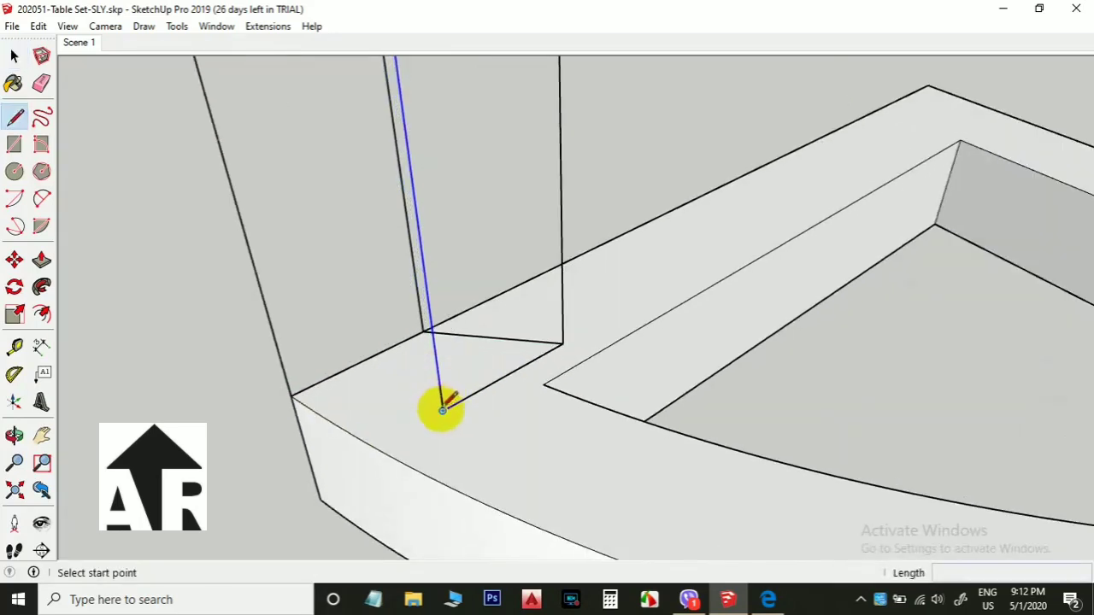
left_click(442, 411)
left_click(290, 395)
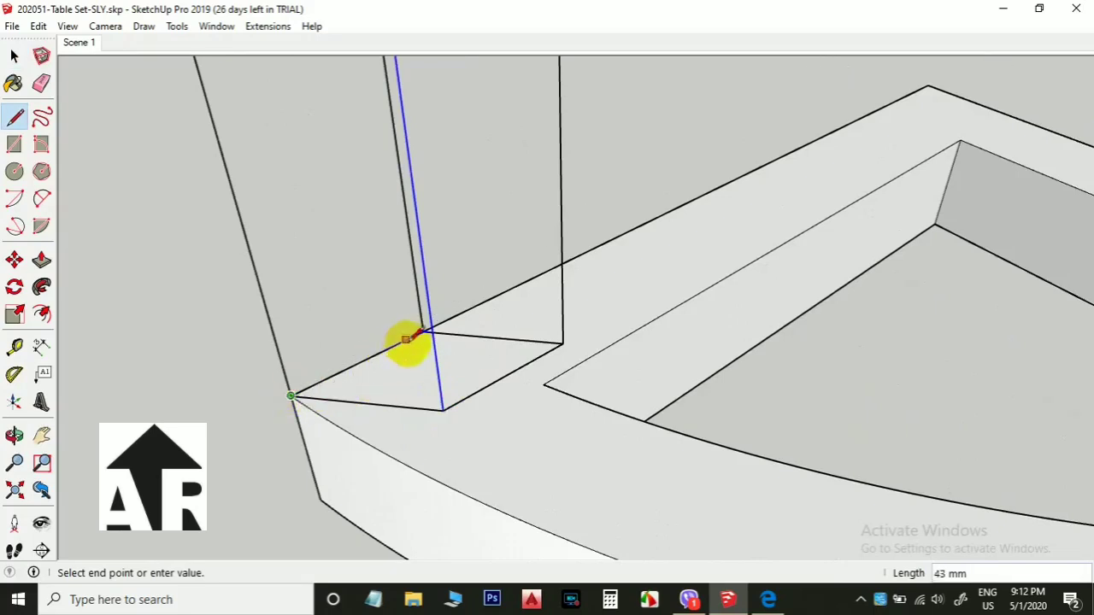
left_click(425, 332)
key("space")
Push/Pull the leg's footprint up from the frame to the underside of the stacked slabs
scroll(420, 395, "down", 1)
middle_click_drag(419, 379, 512, 389)
key("p")
left_click(428, 396)
middle_click_drag(407, 274, 428, 285)
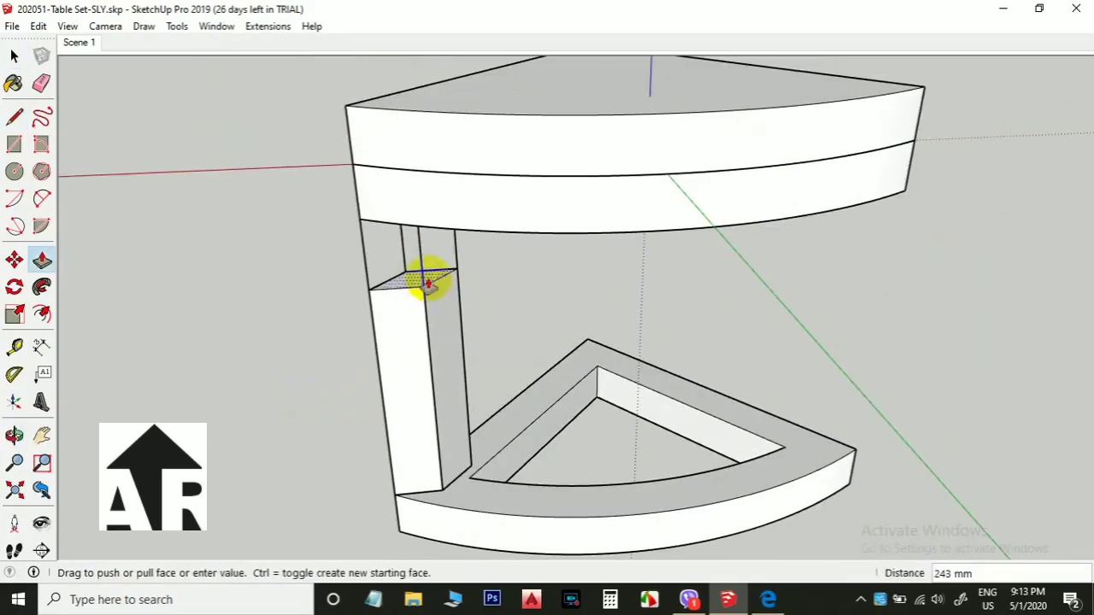
left_click(362, 224)
middle_click_drag(361, 214, 726, 230)
Select the whole leg and make it a group
key("space")
left_click(564, 276)
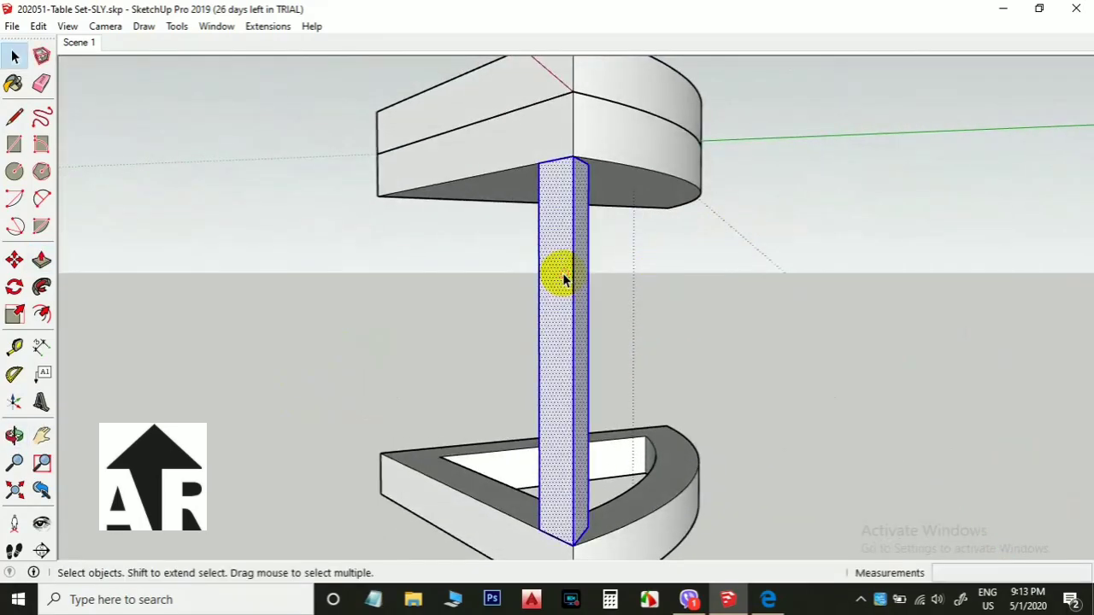
right_click(563, 273)
left_click(616, 226)
scroll(762, 269, "down", 3)
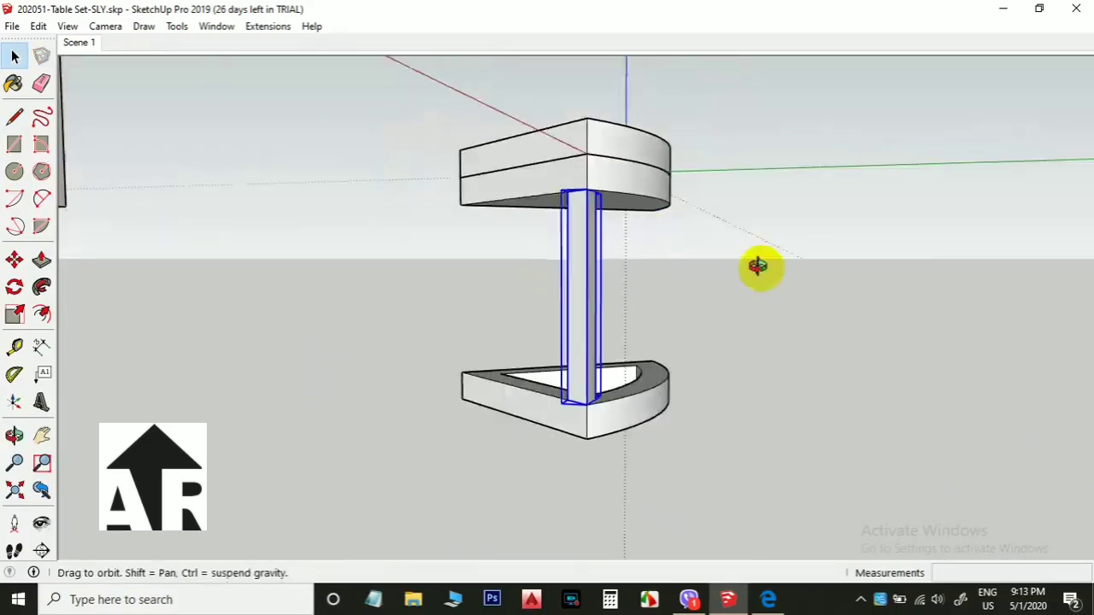
Copy the leg group from the frame's outer corner to near the middle of the frame's inner curved edge
middle_click_drag(762, 268, 377, 433)
middle_click_drag(441, 440, 373, 442)
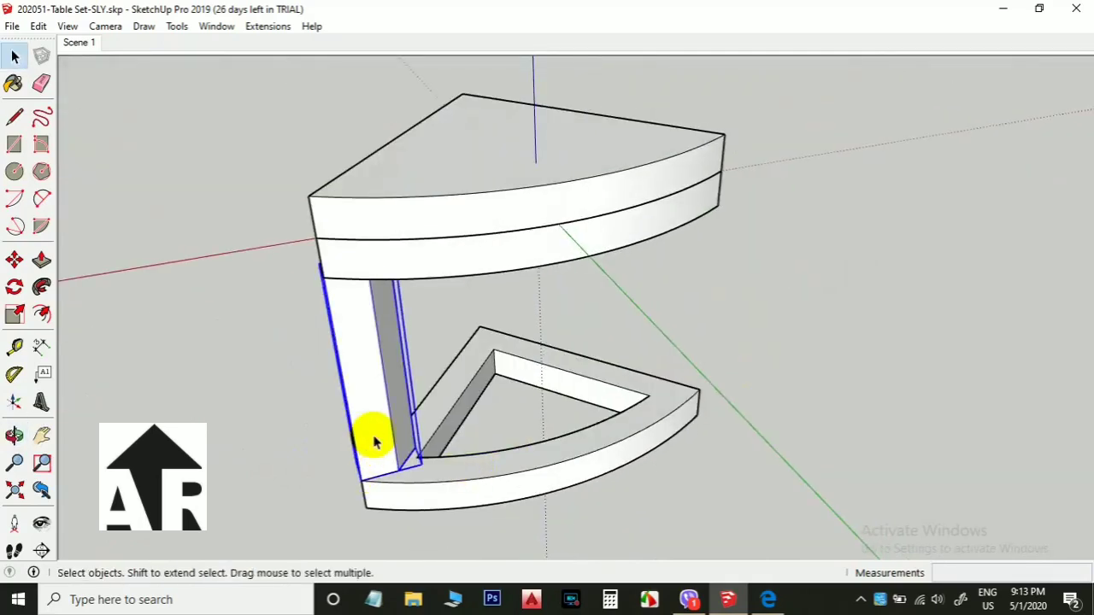
key("m")
middle_click_drag(378, 493, 429, 409)
scroll(429, 409, "up", 3)
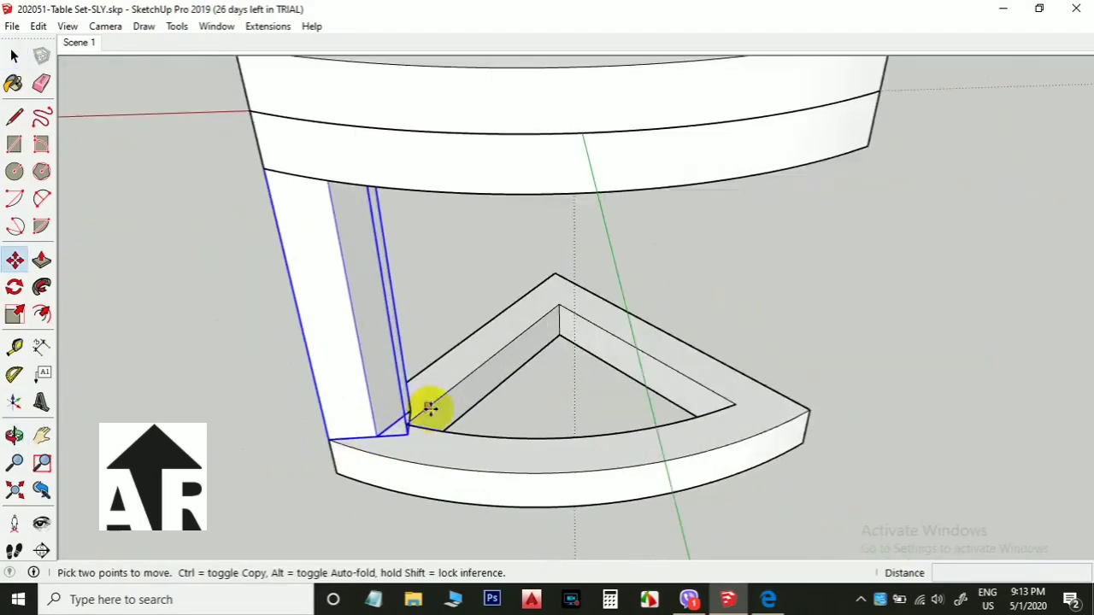
scroll(333, 440, "up", 2)
key("ctrl")
left_click(328, 440)
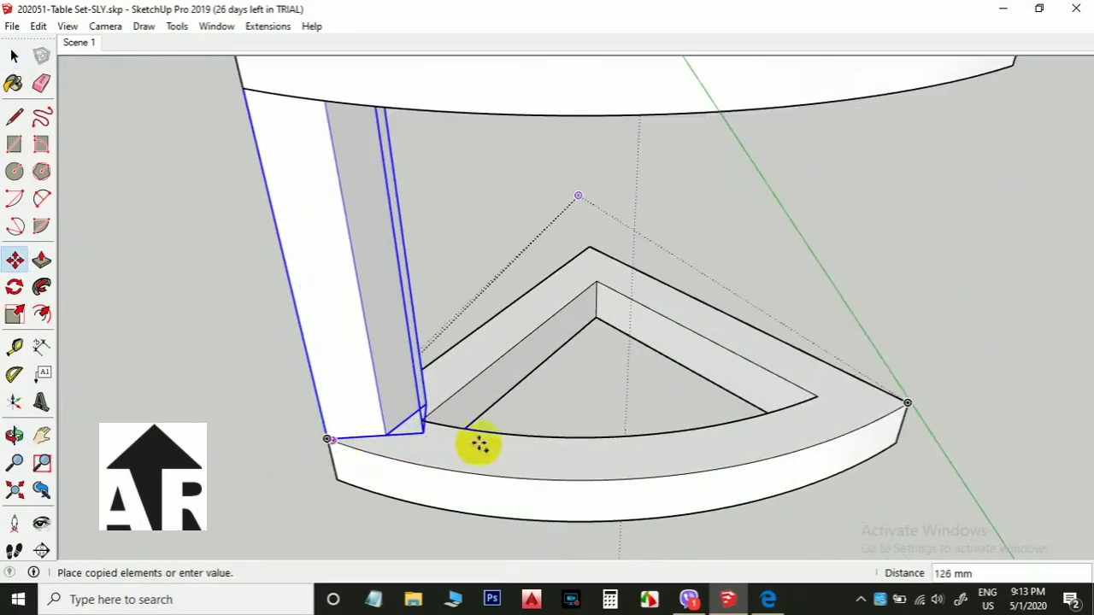
left_click(562, 436)
scroll(573, 394, "down", 5)
key("space")
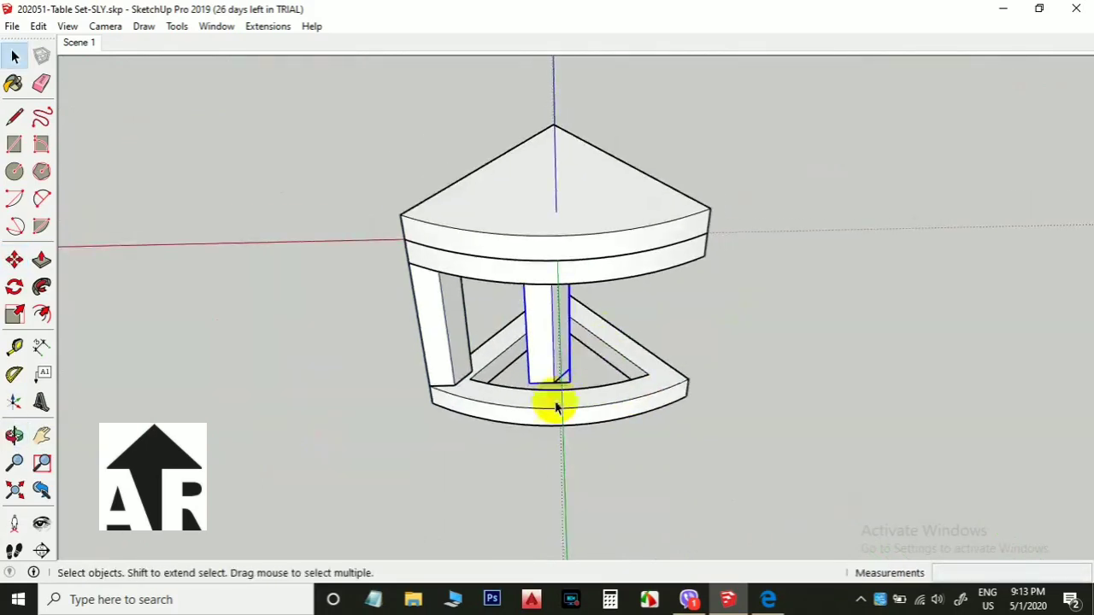
middle_click_drag(620, 346, 557, 419)
scroll(556, 423, "up", 3)
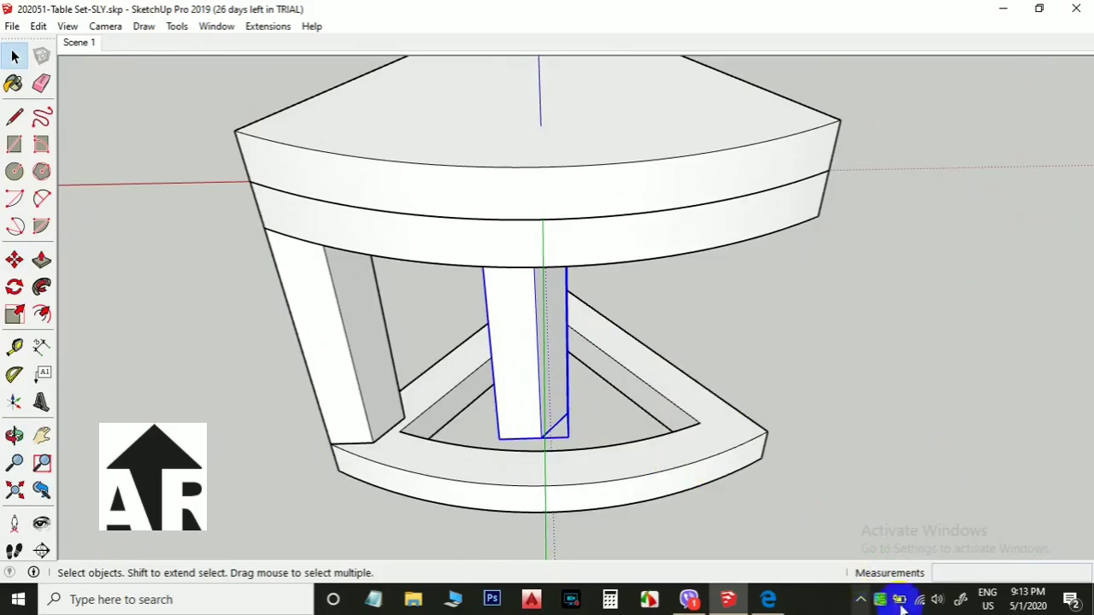
left_click(936, 601)
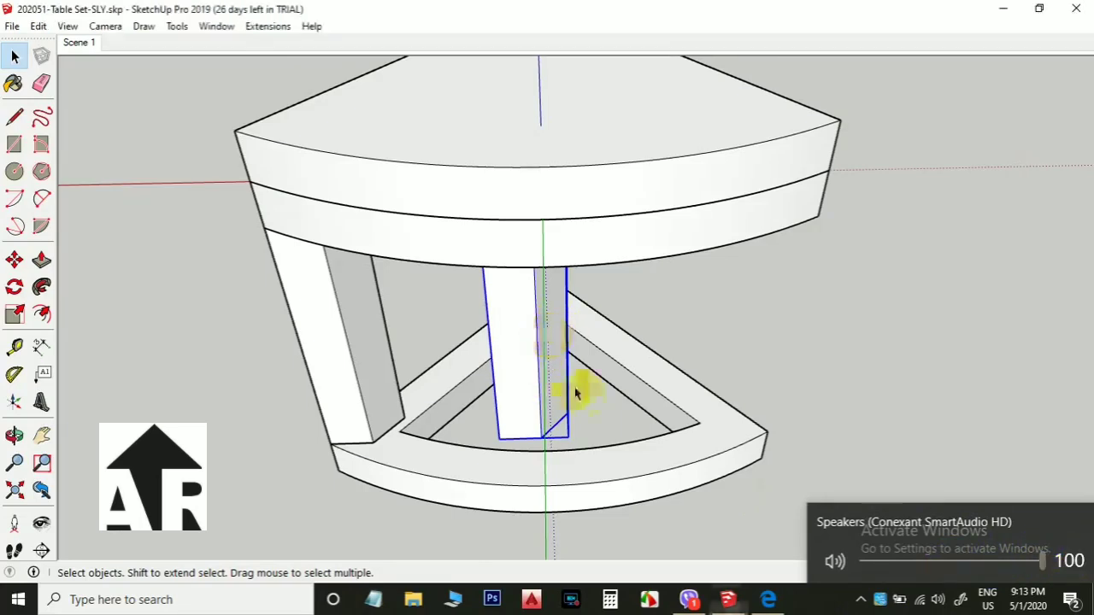
Mirror the copied leg group along the red axis with a scale of -1
middle_click_drag(578, 385, 581, 354)
key("s")
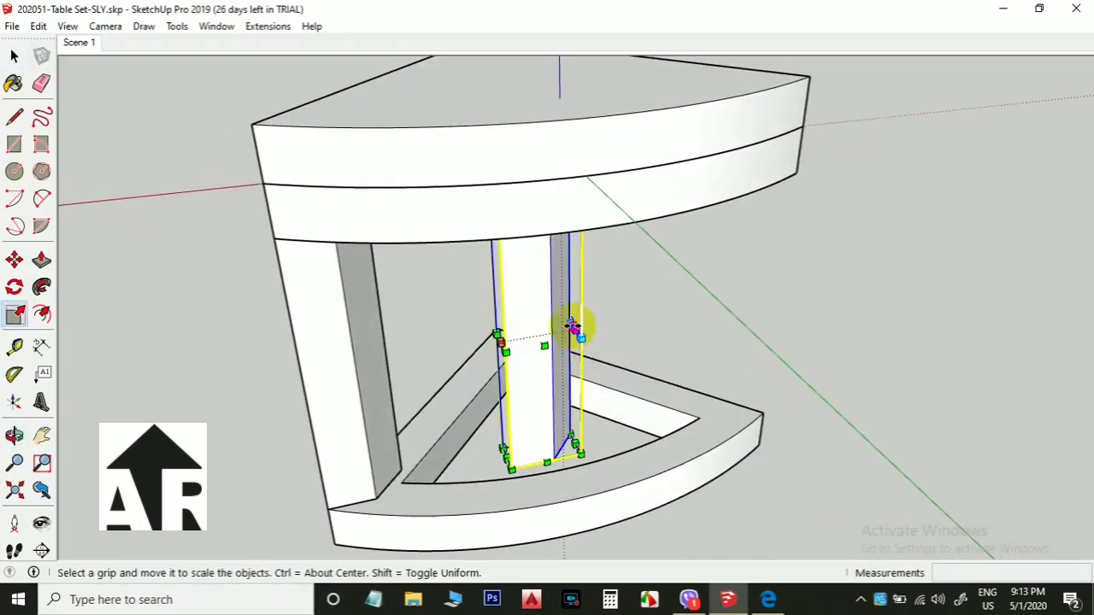
left_click_drag(573, 327, 444, 355)
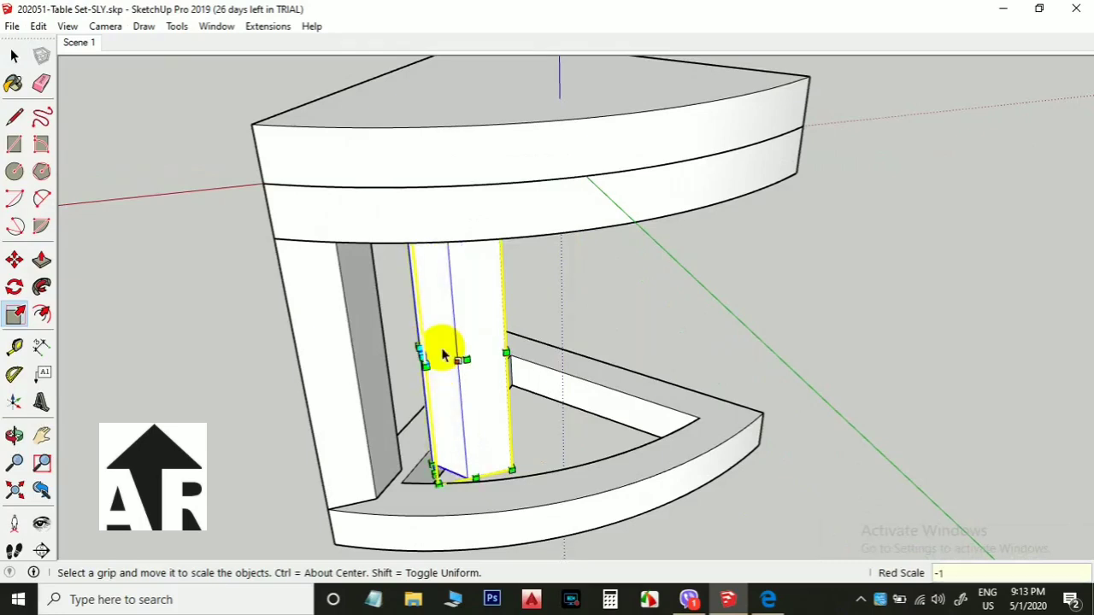
Move the mirrored leg by its bottom outer corner to the frame's opposite front outer corner and deselect it
middle_click_drag(444, 355, 476, 386)
key("space")
key("m")
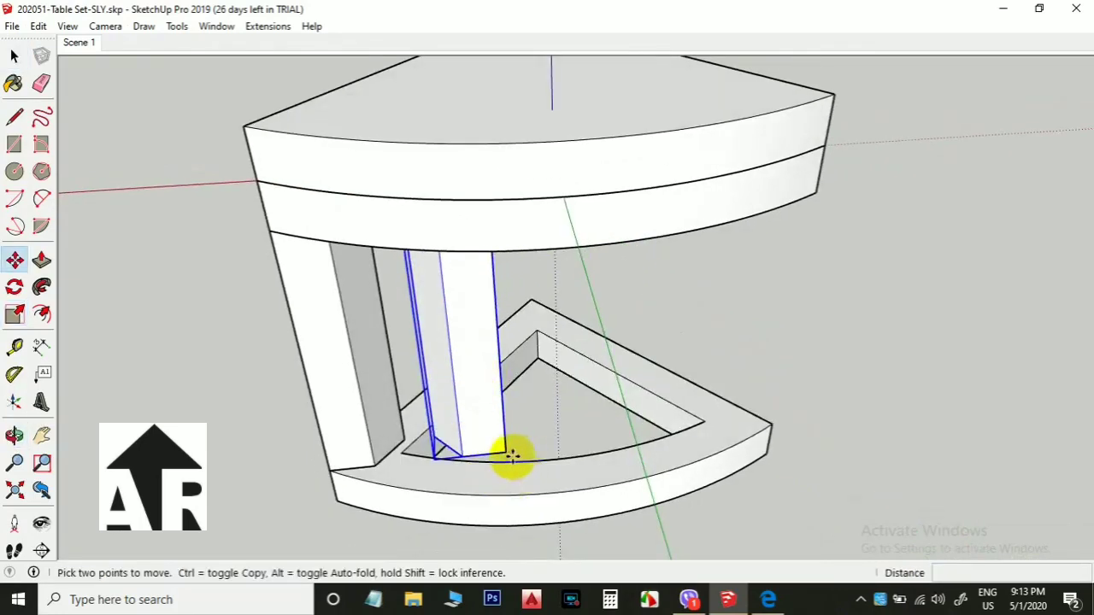
left_click(506, 453)
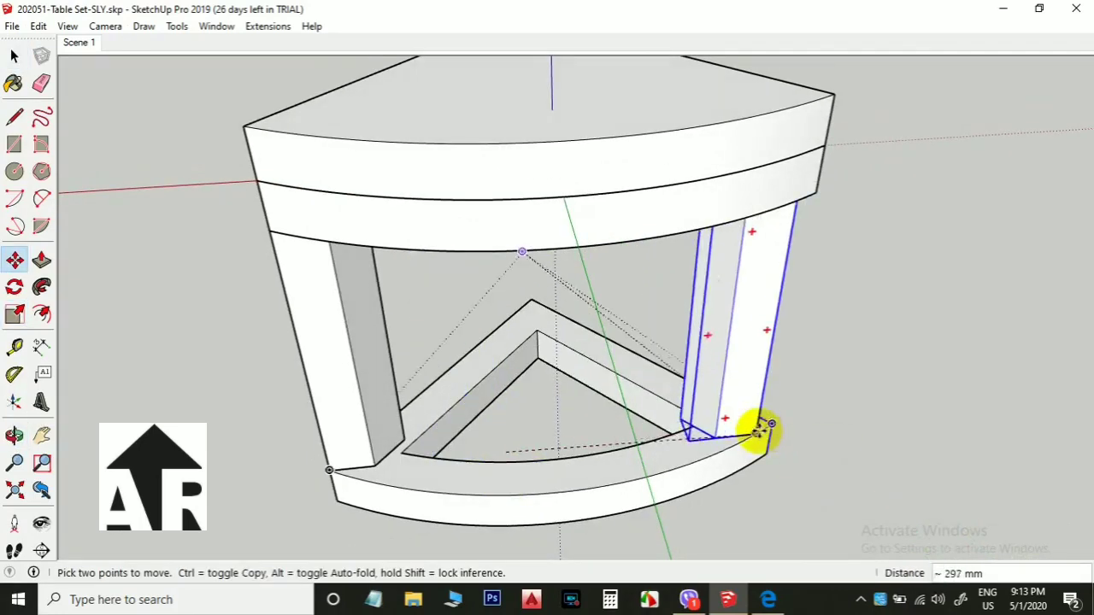
scroll(773, 432, "up", 3)
scroll(773, 432, "up", 2)
scroll(764, 435, "up", 2)
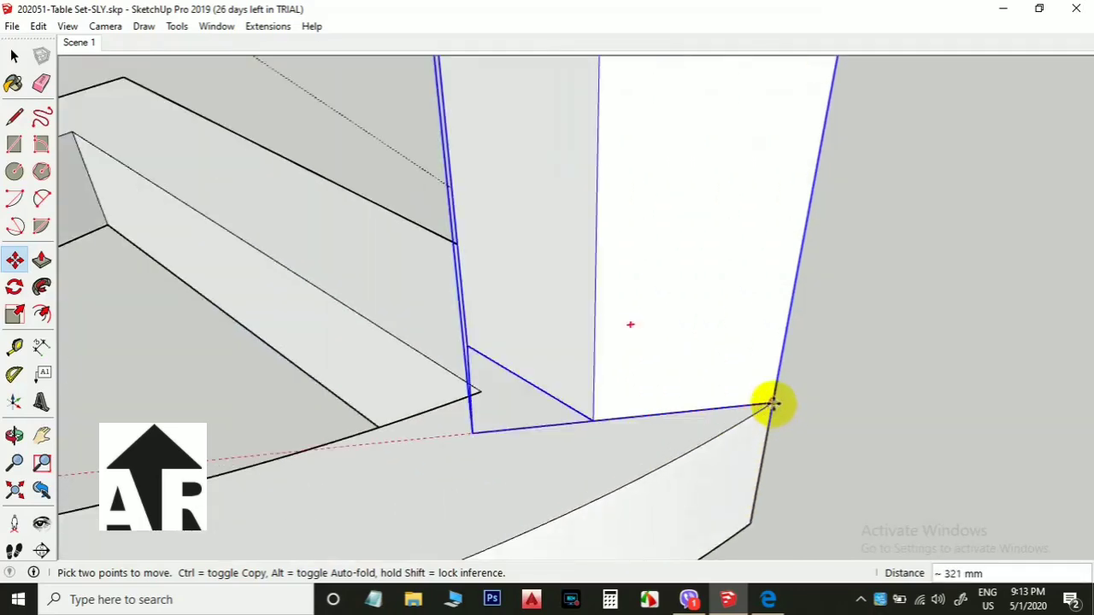
left_click(774, 403)
scroll(605, 313, "down", 4)
key("space")
left_click(803, 401)
Draw a vertical line from the lower slab's bottom back corner down to the base frame's top back corner
middle_click_drag(803, 401, 291, 276)
scroll(291, 277, "down", 3)
middle_click_drag(561, 317, 673, 464)
scroll(615, 406, "up", 3)
key("l")
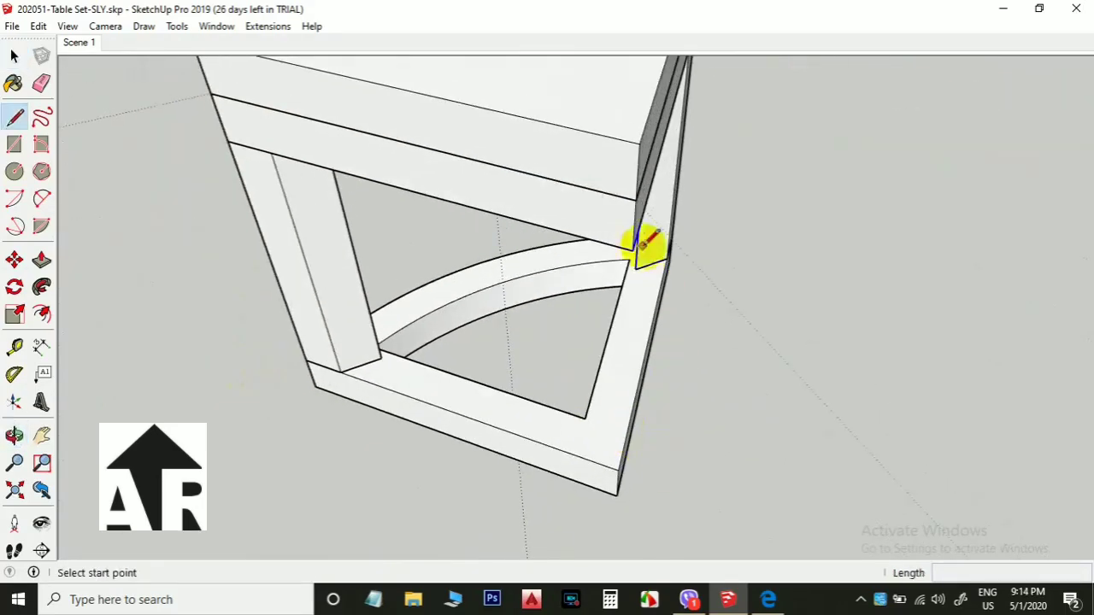
left_click(631, 249)
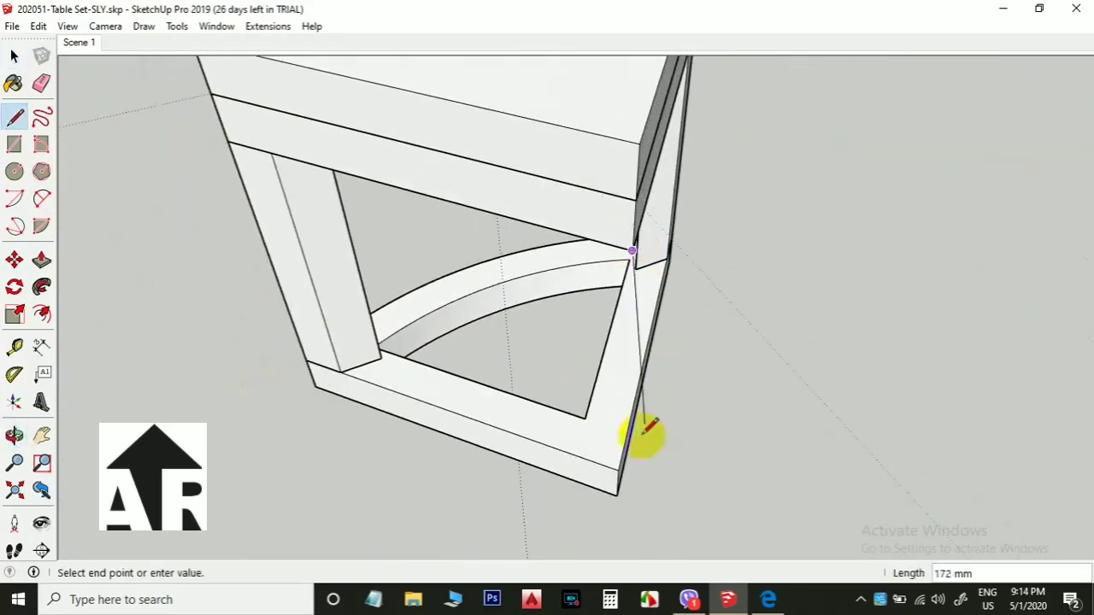
left_click(617, 470)
Copy the back corner's vertical line 50 mm along the green axis onto the frame's top face
middle_click_drag(617, 470, 691, 400)
scroll(688, 383, "up", 2)
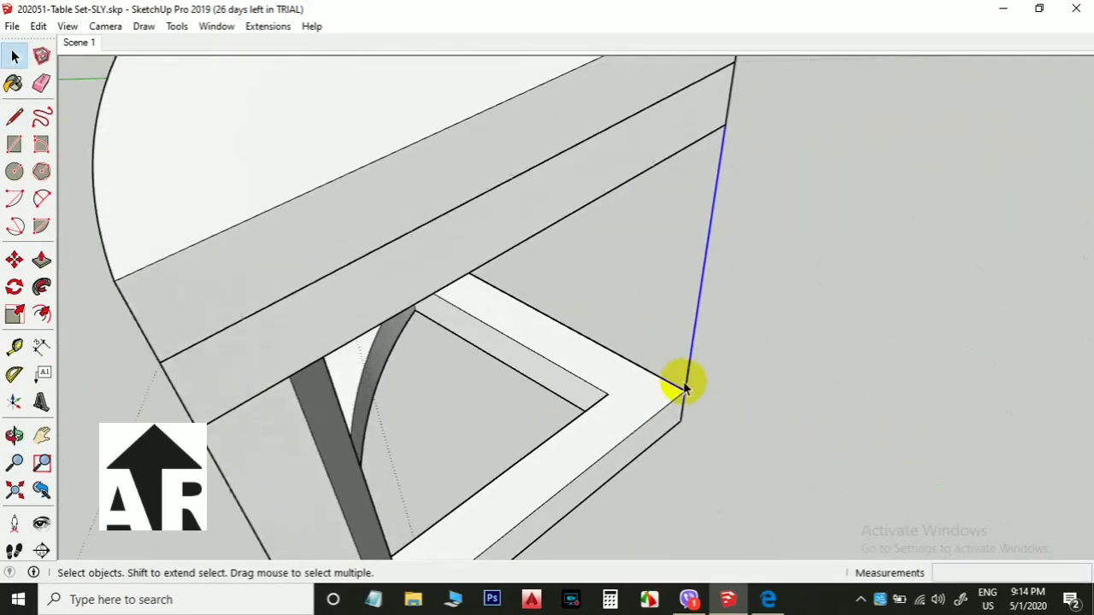
key("m")
key("ctrl")
left_click(684, 392)
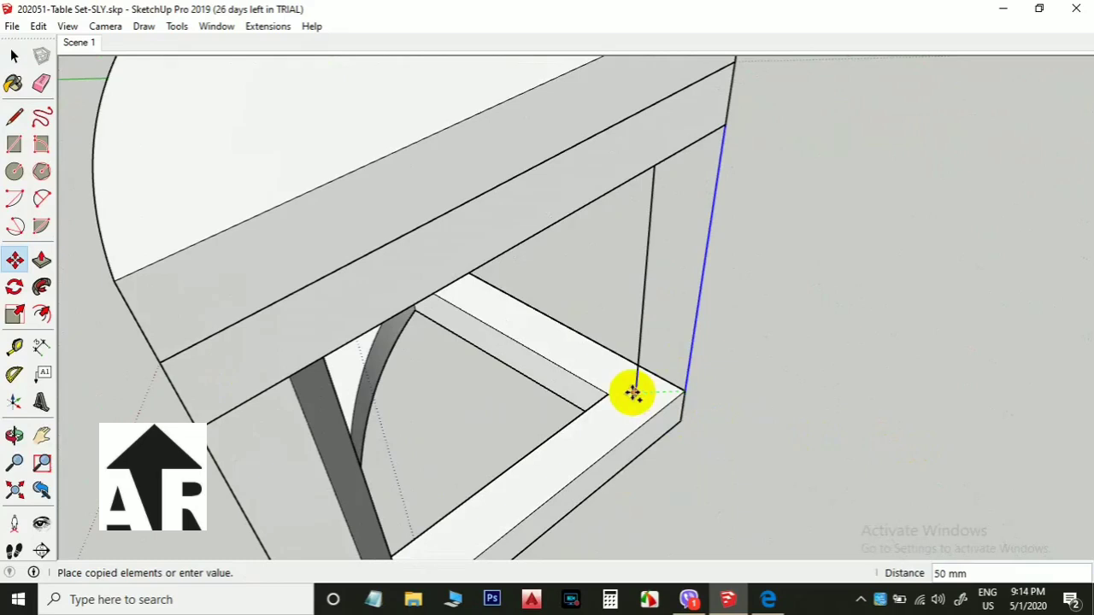
left_click(633, 391)
scroll(634, 386, "up", 3)
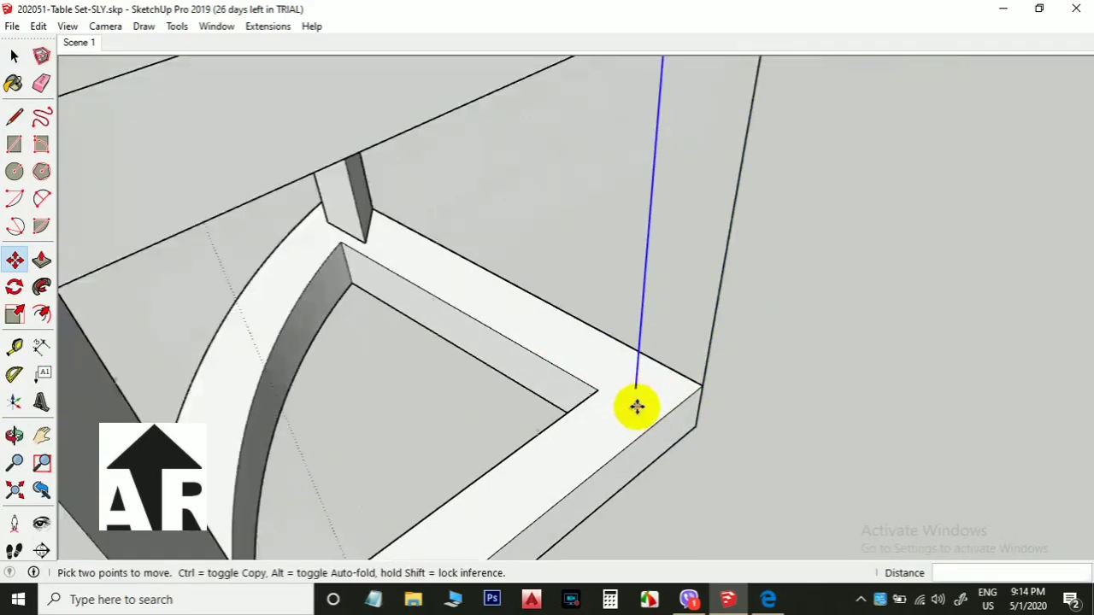
key("space")
scroll(663, 381, "down", 2)
middle_click_drag(695, 377, 675, 321)
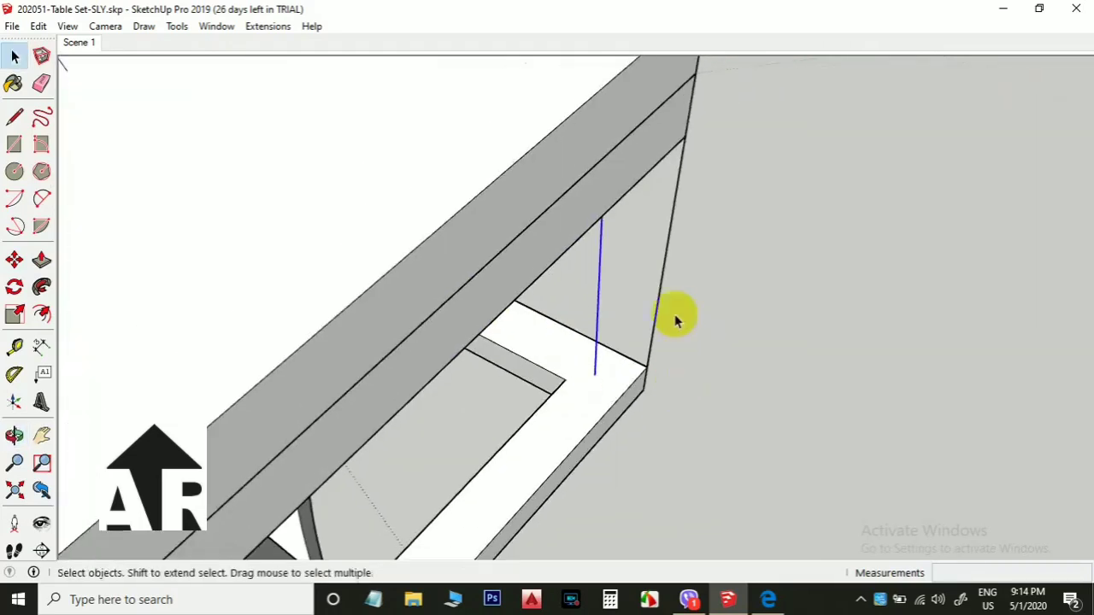
Copy the back corner's vertical line 50 mm along one of the frame's straight outer edges
scroll(674, 357, "up", 2)
key("m")
scroll(647, 367, "up", 2)
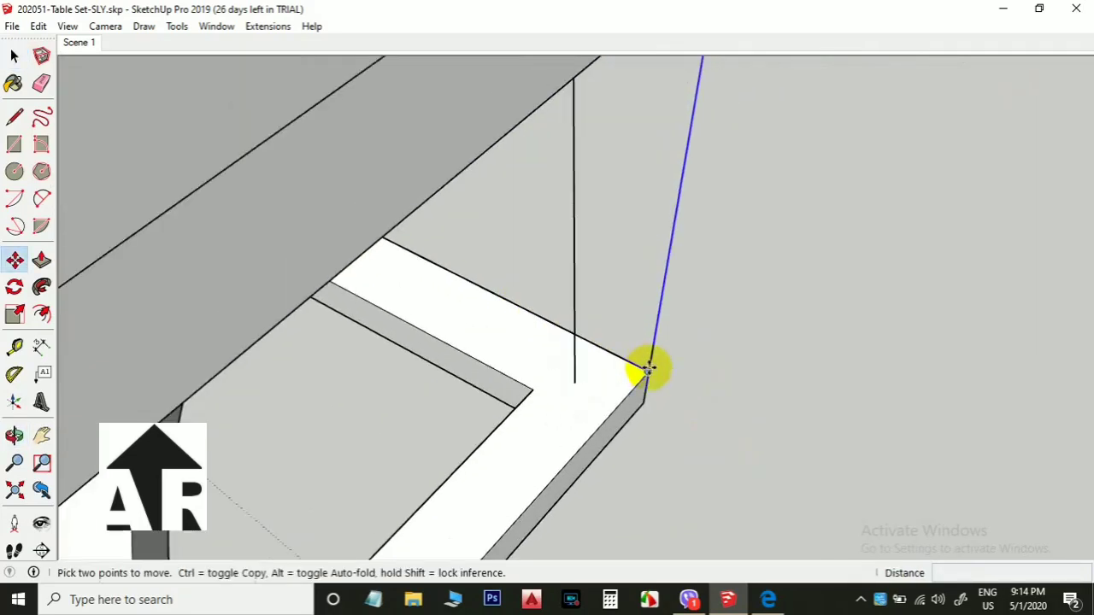
key("ctrl")
left_click(648, 372)
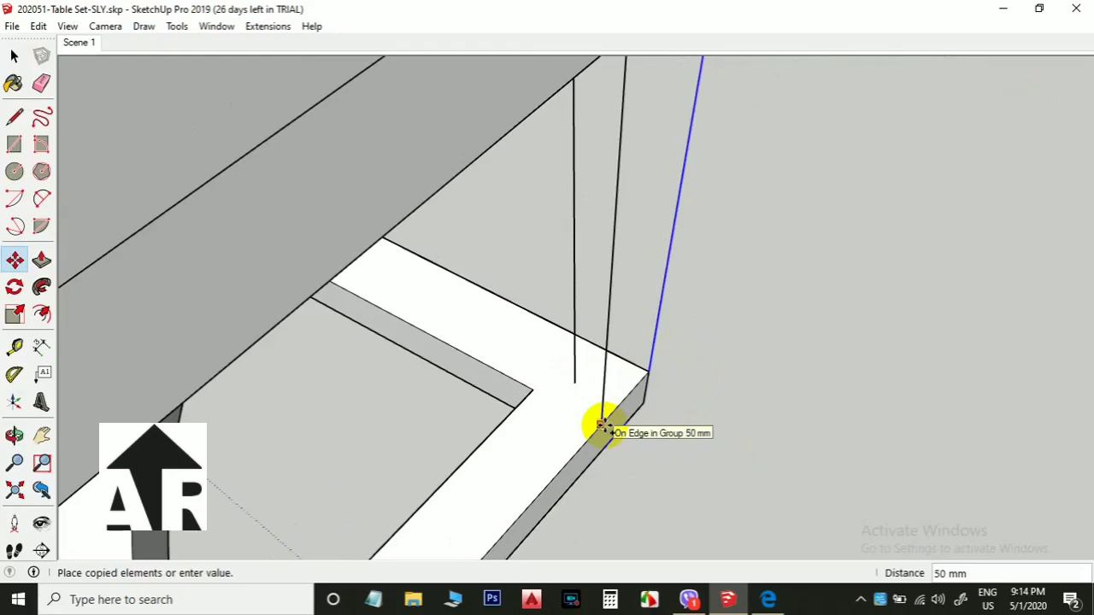
left_click(604, 426)
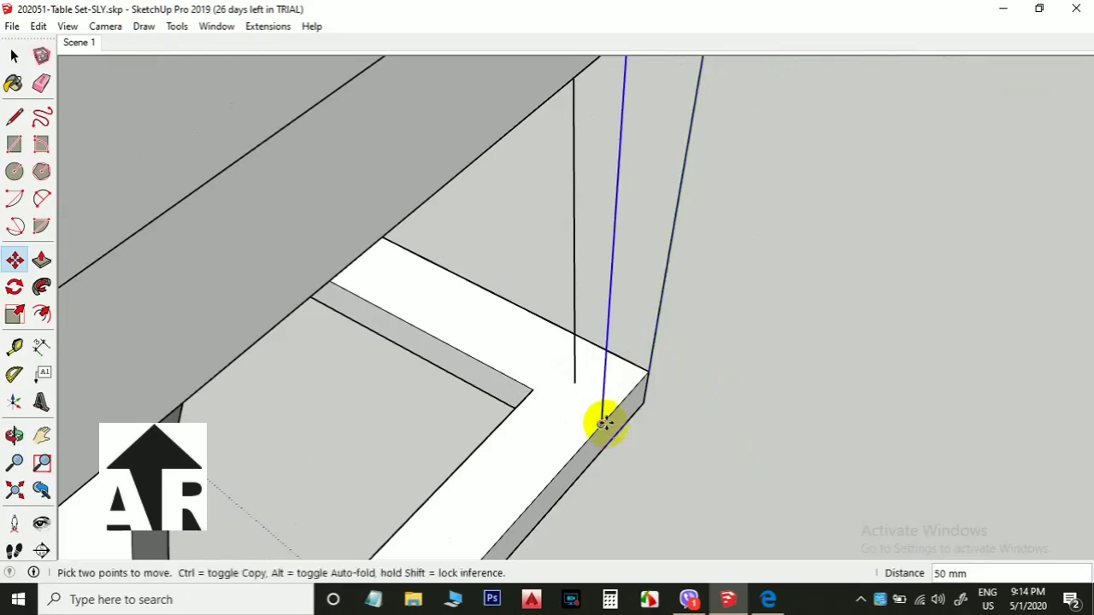
Copy the vertical line from that outer edge across to the frame's other straight outer edge near the back corner
middle_click_drag(598, 419, 464, 452)
scroll(451, 418, "up", 1)
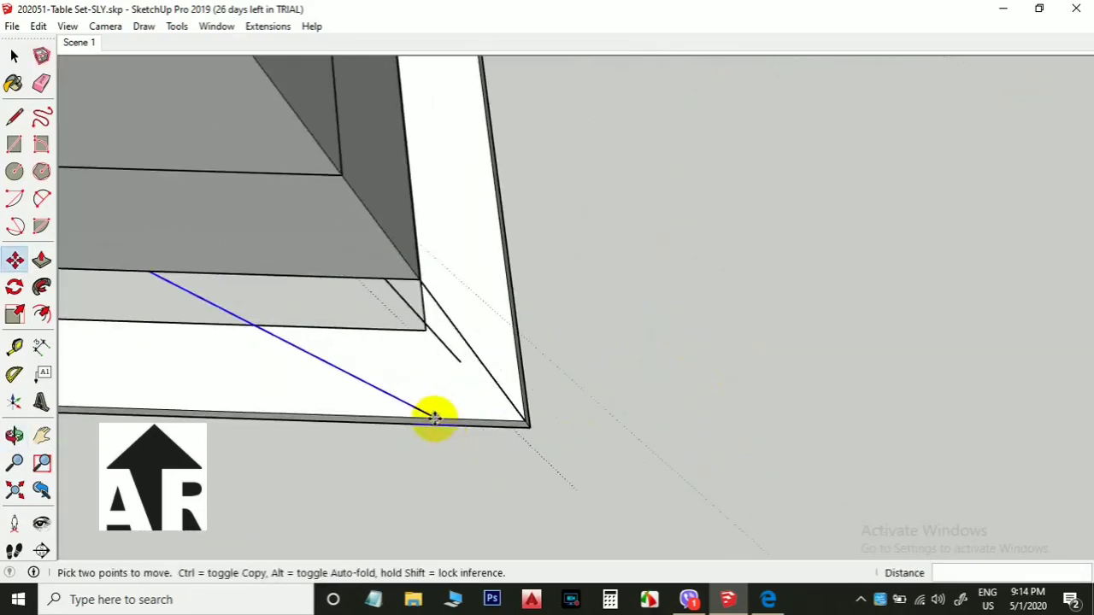
key("ctrl")
left_click(434, 417)
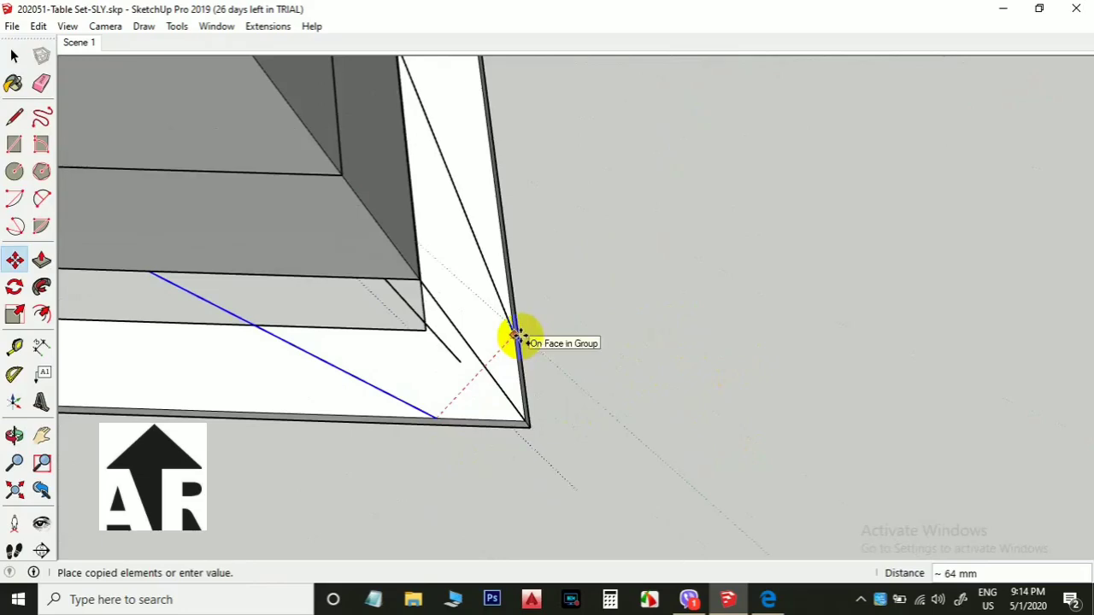
left_click(518, 354)
Draw footprint lines from the first edge copy's base through the frame's back corner to the second copy's base
mouse_move(599, 395)
middle_mouse_down()
mouse_move(545, 432)
mouse_move(532, 336)
mouse_move(572, 391)
mouse_move(639, 439)
mouse_move(696, 385)
mouse_move(615, 407)
mouse_move(639, 424)
mouse_move(598, 430)
middle_mouse_up()
key("space")
scroll(618, 459, "up", 4)
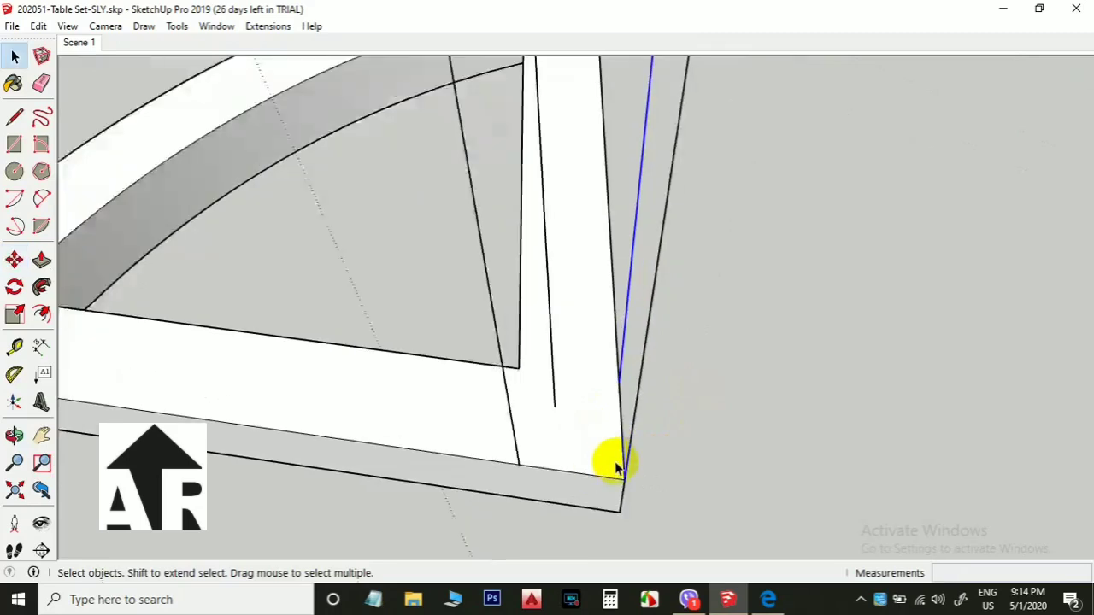
key("l")
left_click(484, 464)
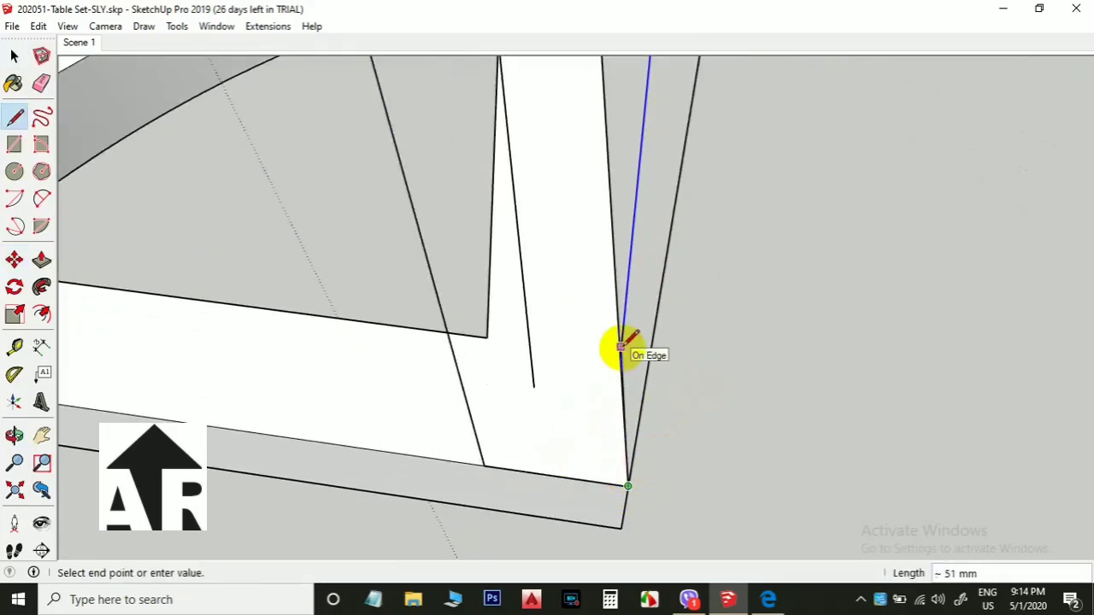
scroll(624, 351, "up", 5)
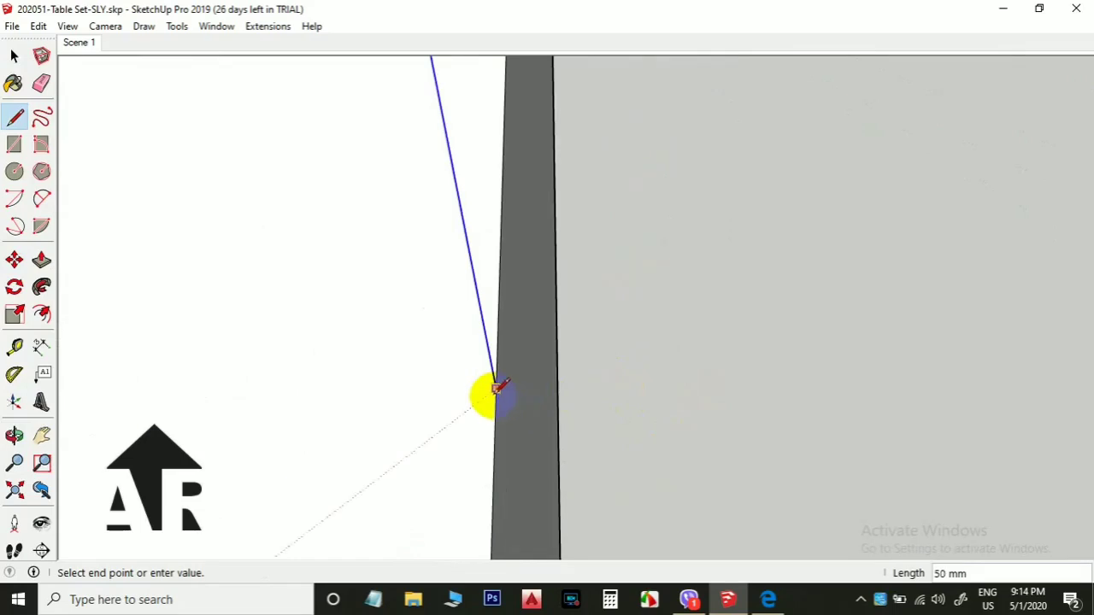
scroll(809, 269, "down", 5)
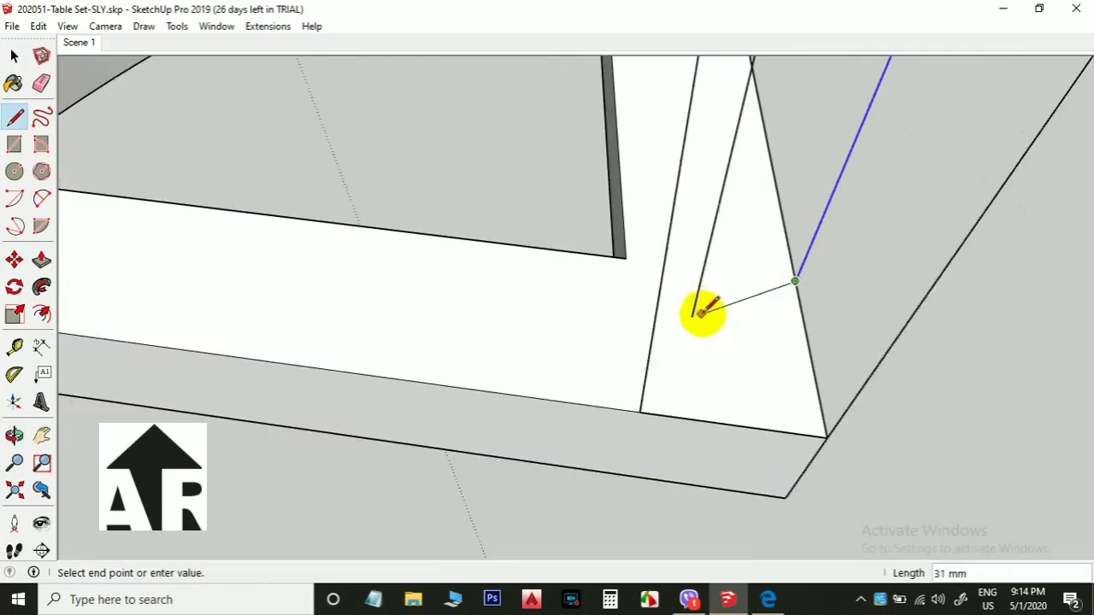
Delete the stray vertical line standing on the frame's top face between the two edge copies
mouse_move(699, 285)
middle_mouse_down()
mouse_move(620, 281)
mouse_move(709, 298)
middle_mouse_up()
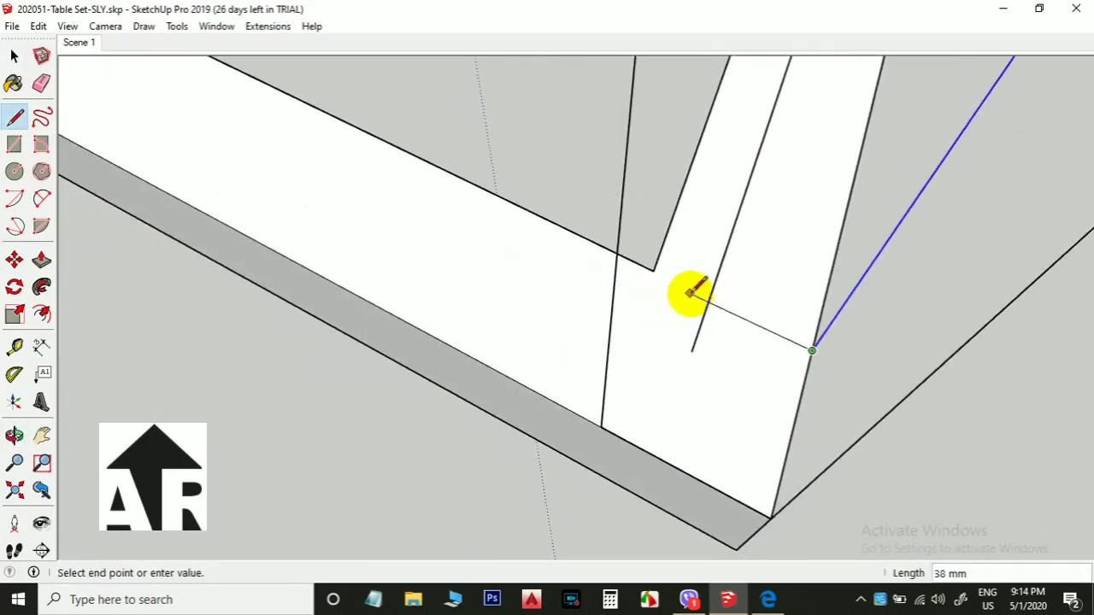
key("space")
middle_click_drag(533, 321, 809, 290)
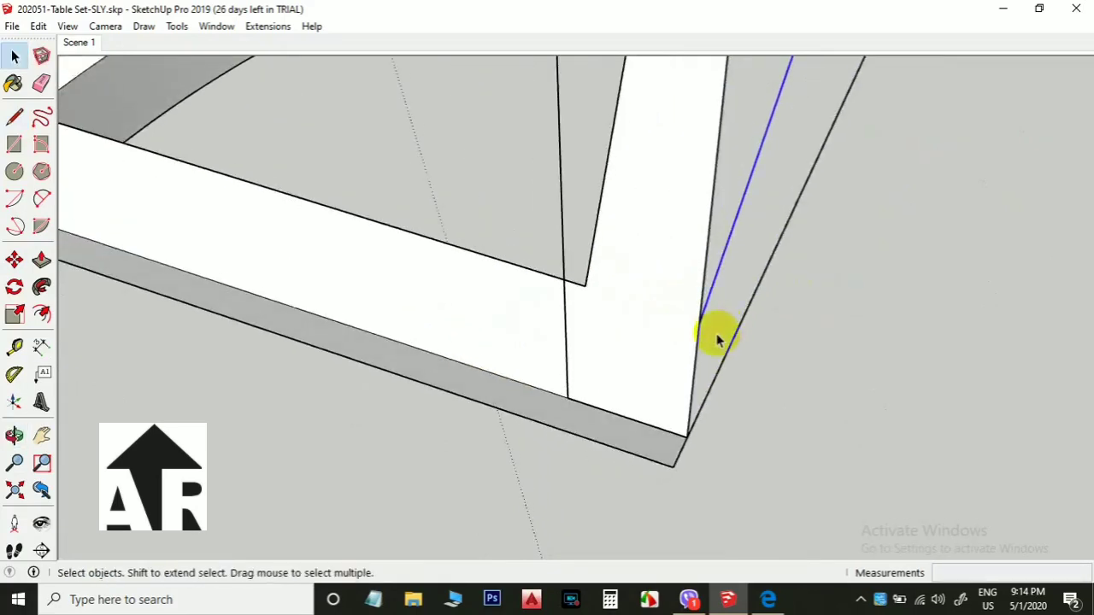
key("m")
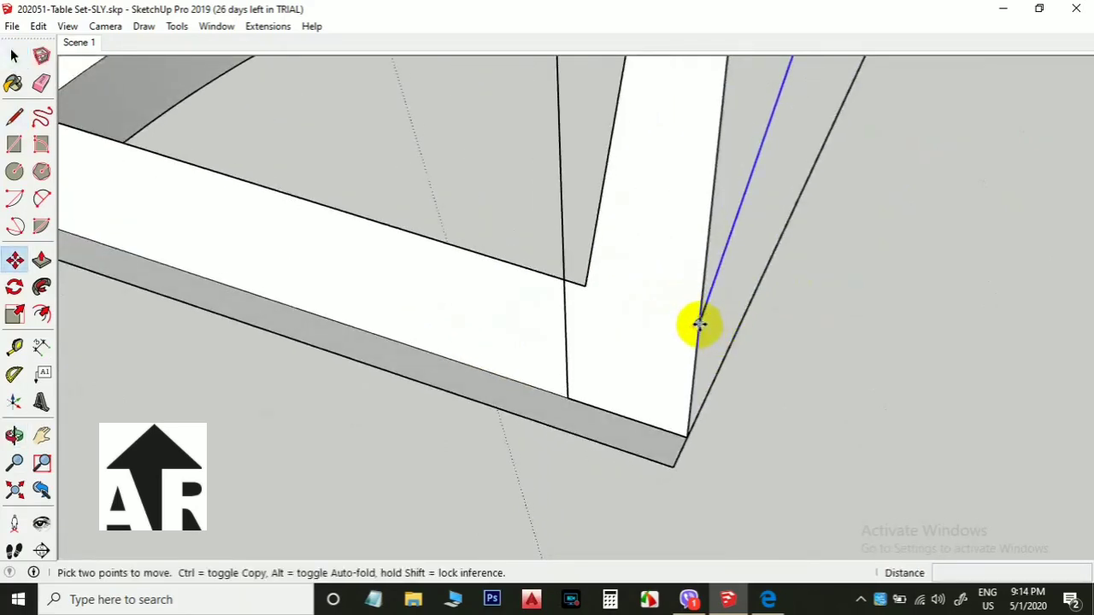
key("ctrl")
left_click(699, 324)
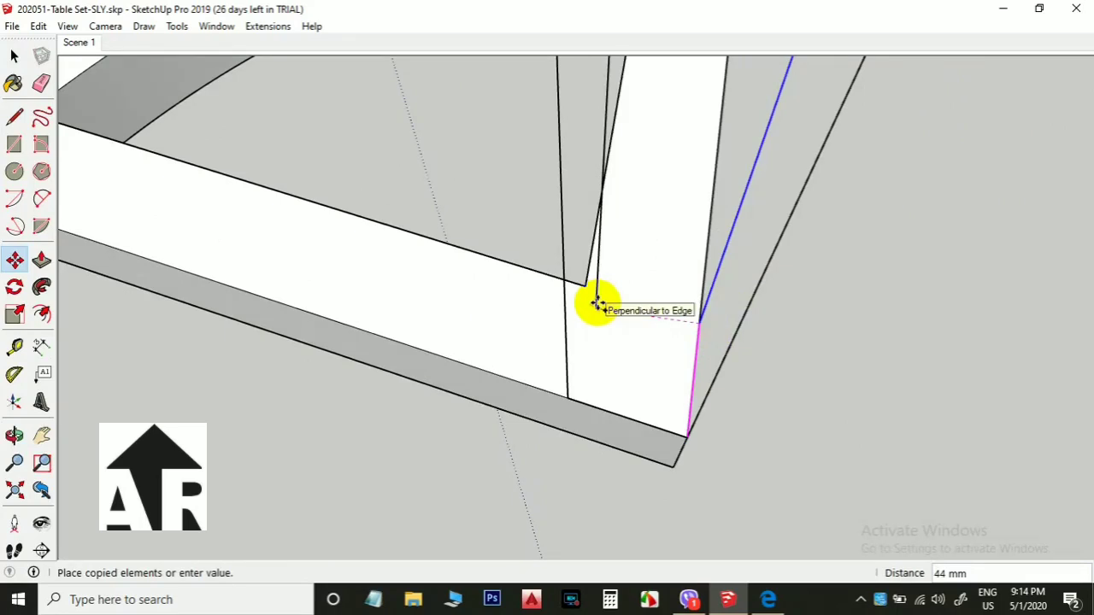
mouse_move(599, 303)
middle_mouse_down()
mouse_move(590, 325)
mouse_move(602, 316)
mouse_move(552, 300)
mouse_move(606, 308)
middle_mouse_up()
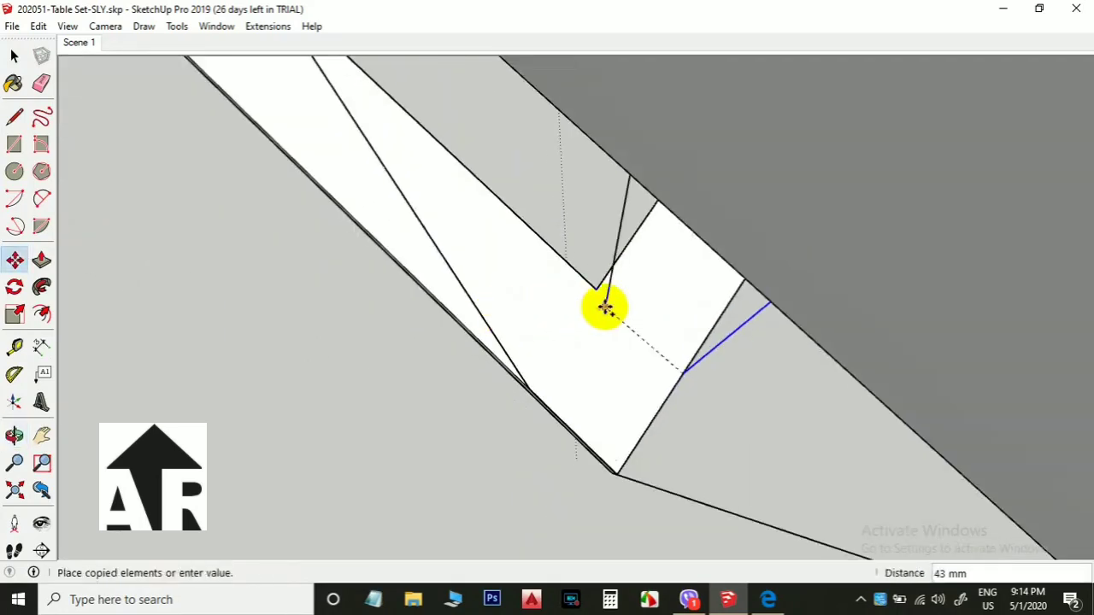
key("space")
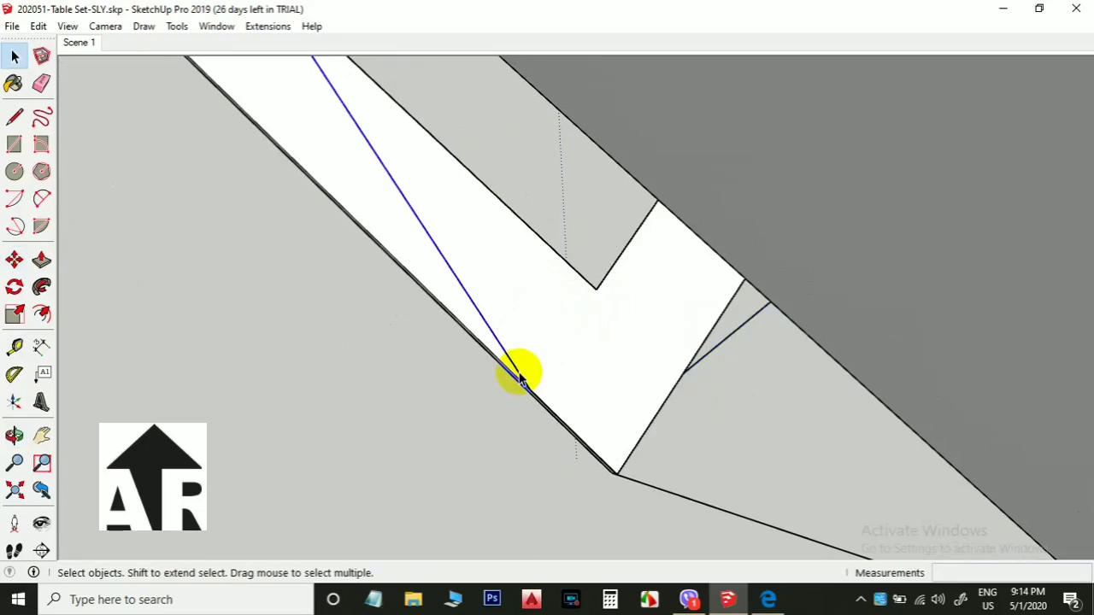
Copy the first edge's vertical line 50 mm inward to the frame's inner back corner
key("m")
left_click(529, 386)
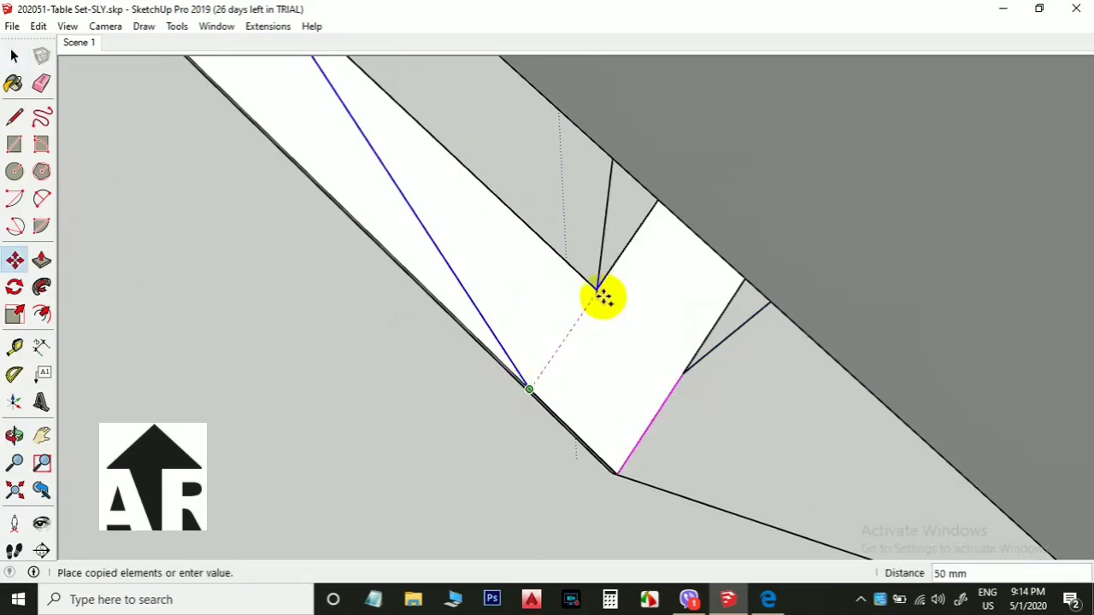
left_click(601, 295)
middle_click_drag(601, 295, 632, 381)
key("space")
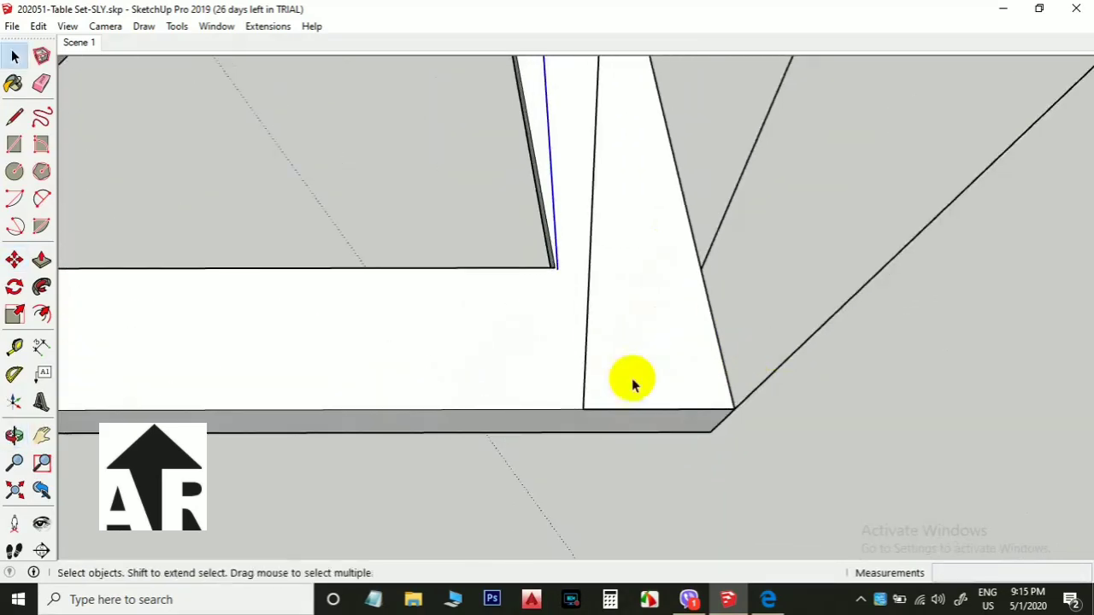
Close the back leg's footprint with lines from the inner vertical line's base to the bases of both edge lines
scroll(570, 325, "up", 3)
key("l")
left_click(556, 245)
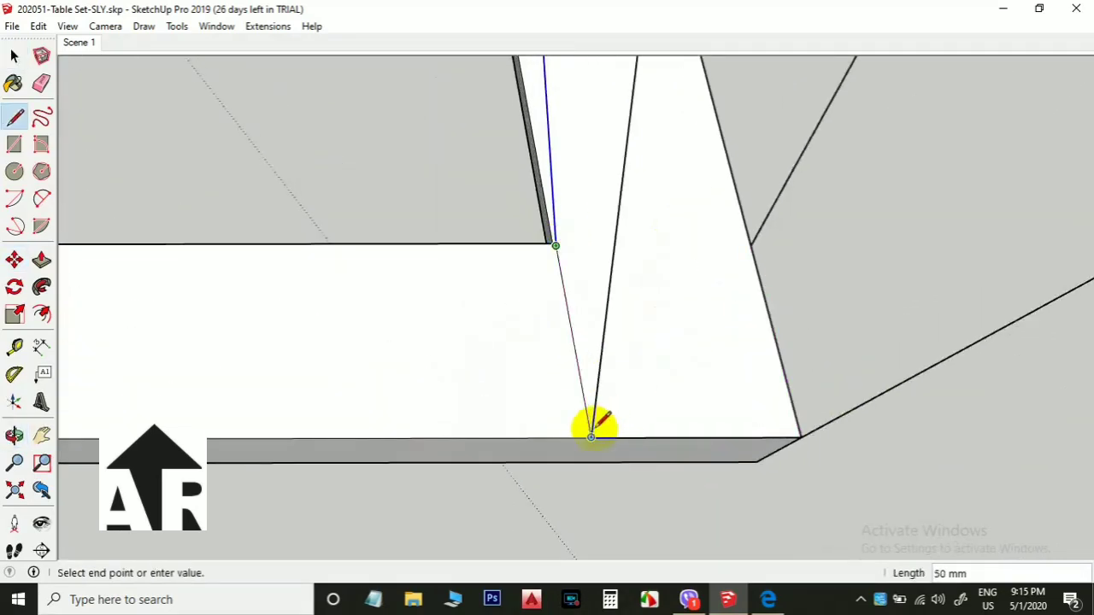
key("space")
key("l")
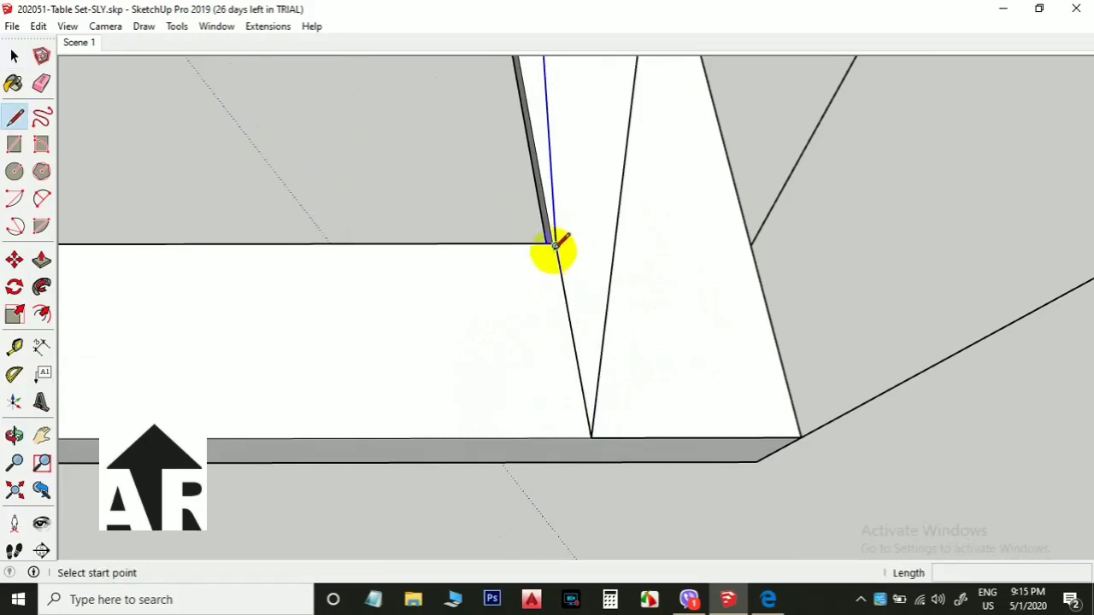
left_click(555, 245)
left_click(751, 245)
middle_click_drag(513, 293, 423, 318)
key("space")
Push/Pull the back leg's footprint up from the frame to the underside of the stacked slabs
scroll(570, 392, "down", 3)
middle_click_drag(582, 395, 551, 333)
key("p")
left_click(574, 389)
middle_click_drag(581, 186, 747, 376)
left_click(747, 376)
Select the whole back leg, make it a group and deselect it
key("space")
triple_click(679, 391)
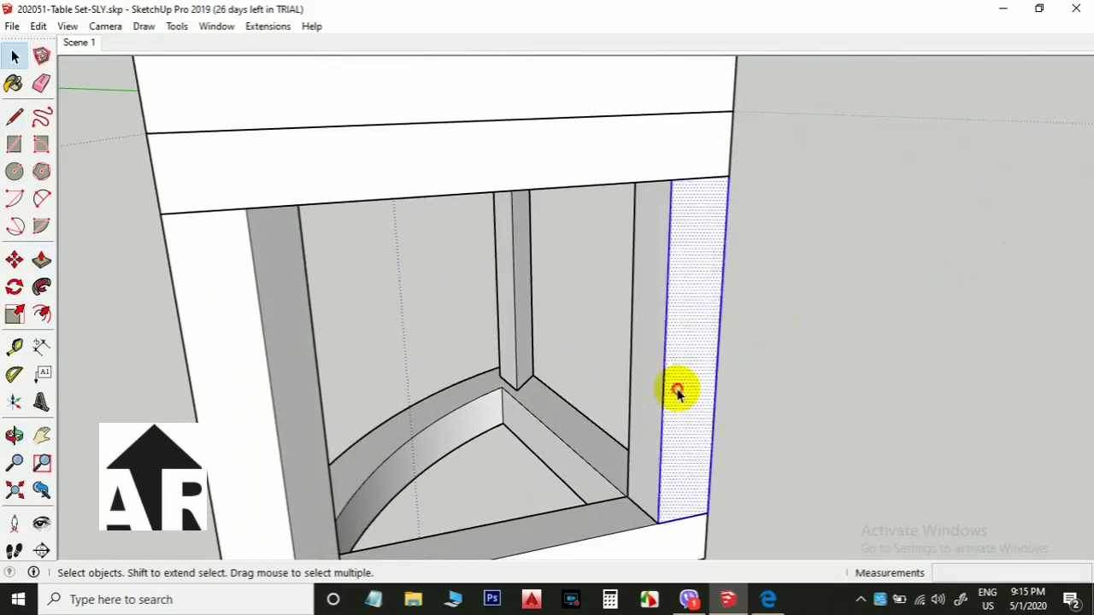
right_click(680, 388)
left_click(731, 212)
scroll(696, 222, "down", 3)
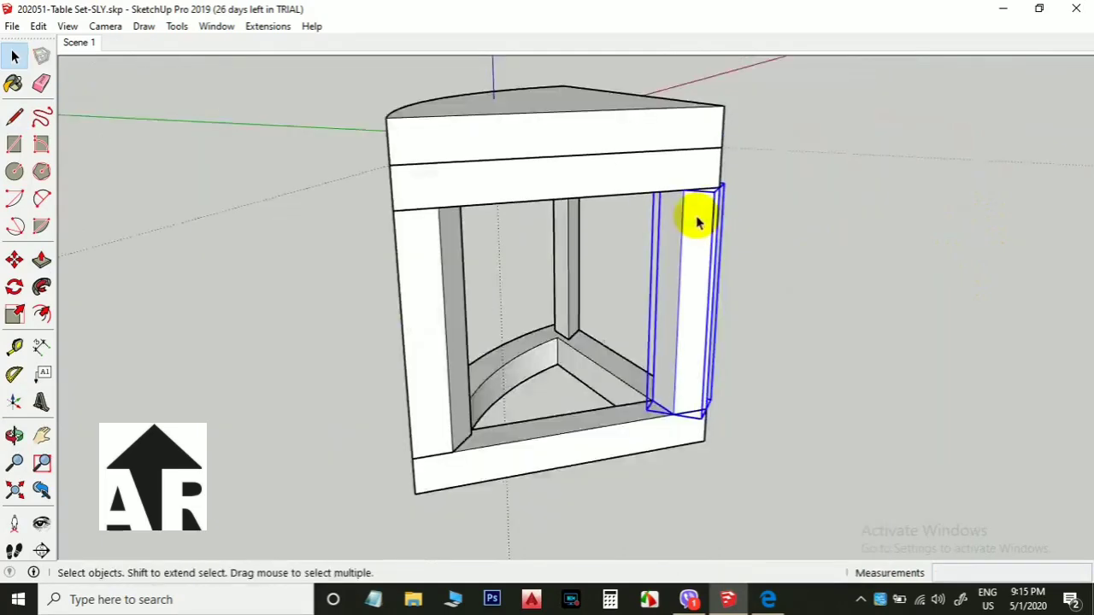
middle_click_drag(697, 224, 815, 342)
left_click(843, 330)
Select the slabs, legs and base frame together and make the complete seat one group
scroll(461, 363, "down", 2)
middle_click_drag(459, 366, 893, 474)
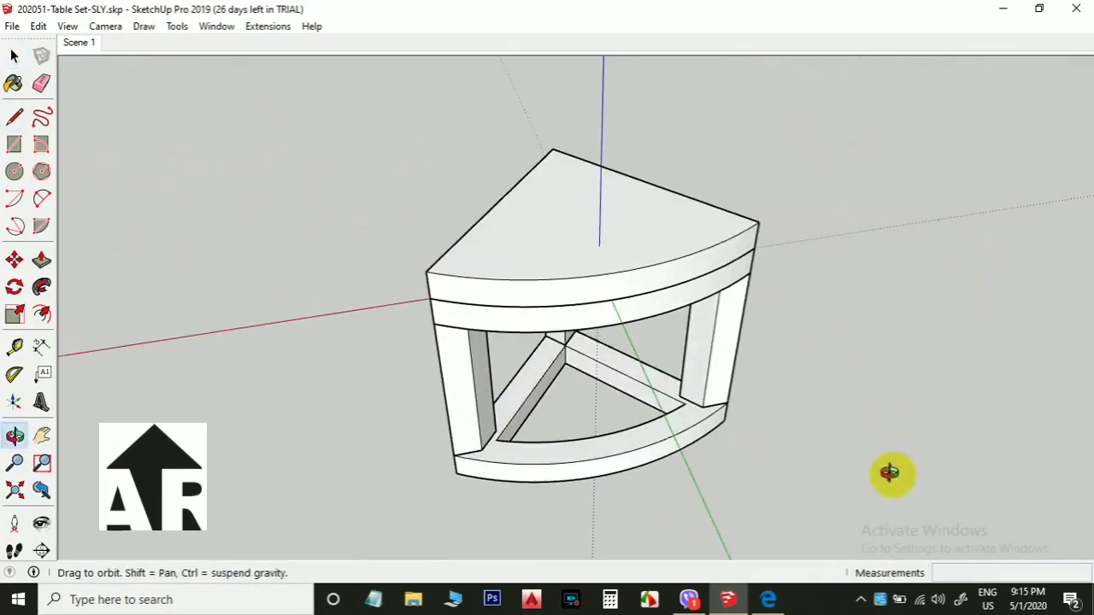
left_click_drag(376, 109, 874, 524)
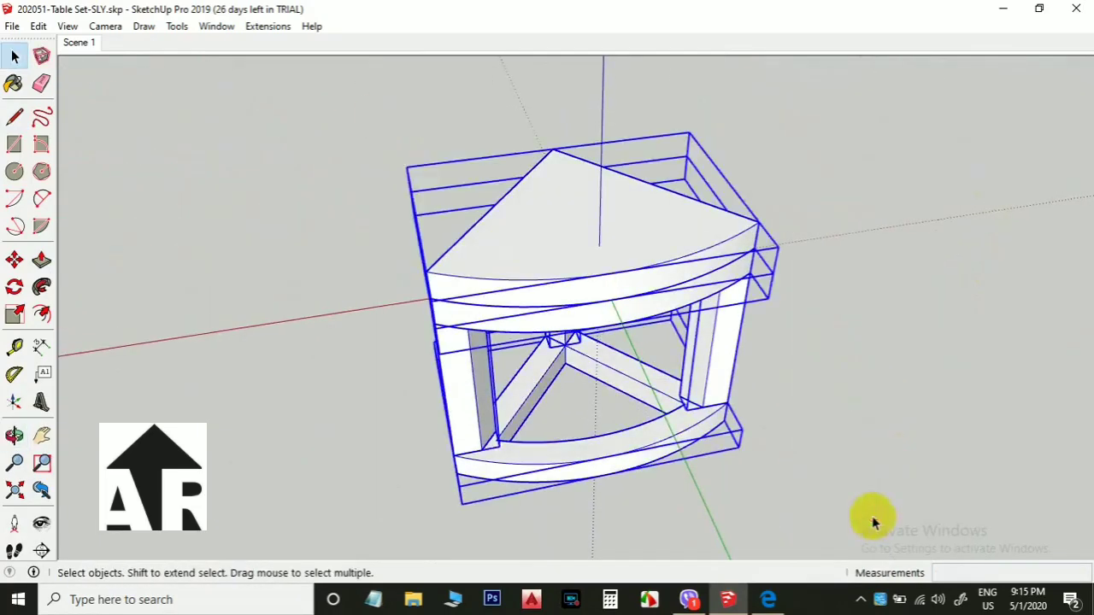
right_click(647, 241)
left_click(722, 201)
middle_click_drag(728, 203, 419, 250)
left_click(671, 361)
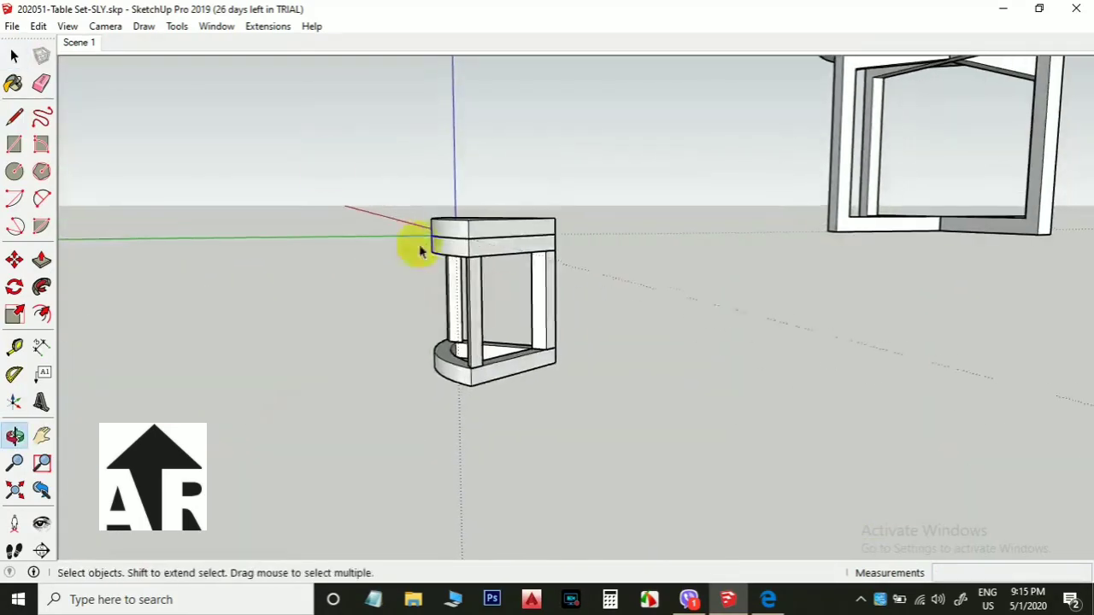
Select the whole seat group, move it up 410 mm along the blue axis and deselect it
left_click_drag(328, 164, 650, 478)
mouse_move(488, 317)
middle_mouse_down()
mouse_move(532, 441)
mouse_move(525, 402)
middle_mouse_up()
scroll(471, 317, "up", 3)
mouse_move(471, 317)
middle_mouse_down()
mouse_move(625, 294)
mouse_move(519, 255)
middle_mouse_up()
scroll(499, 329, "down", 1)
middle_click_drag(499, 329, 673, 326)
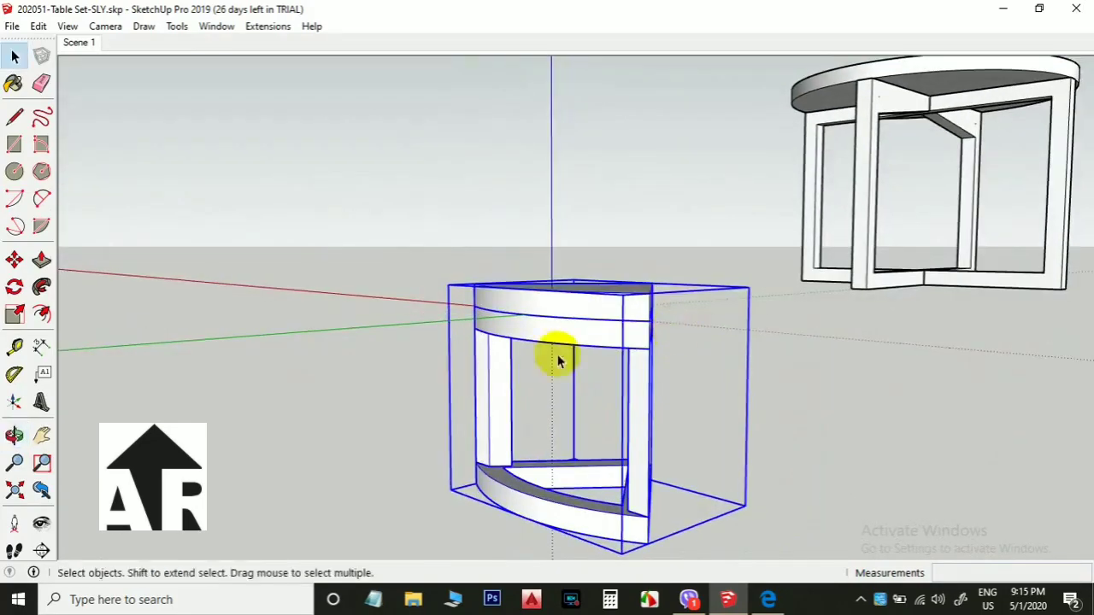
scroll(551, 358, "down", 1)
key("m")
left_click(505, 419)
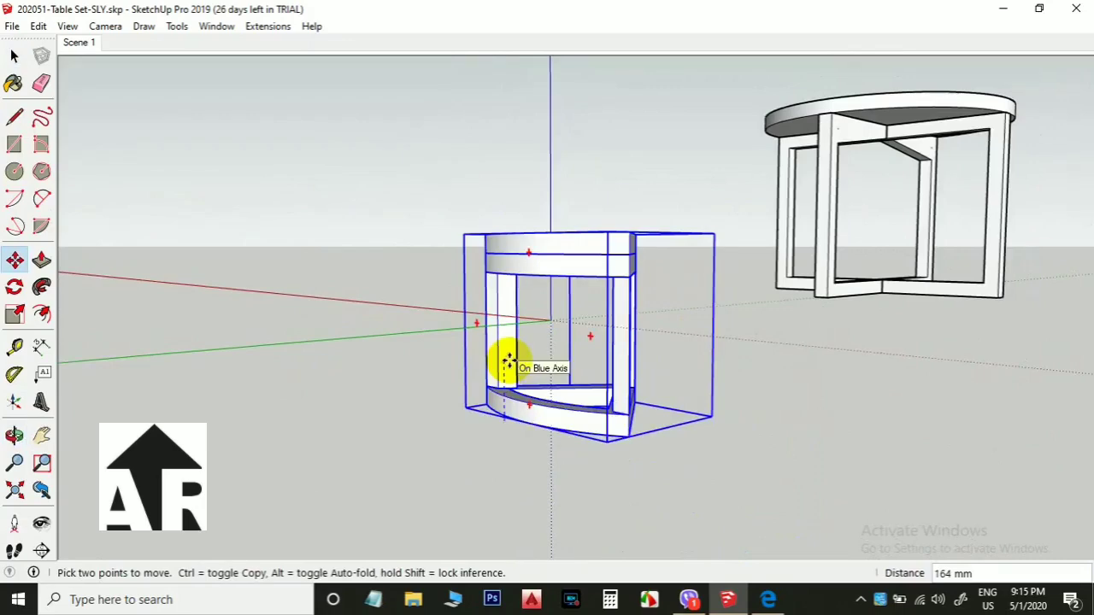
key("Return")
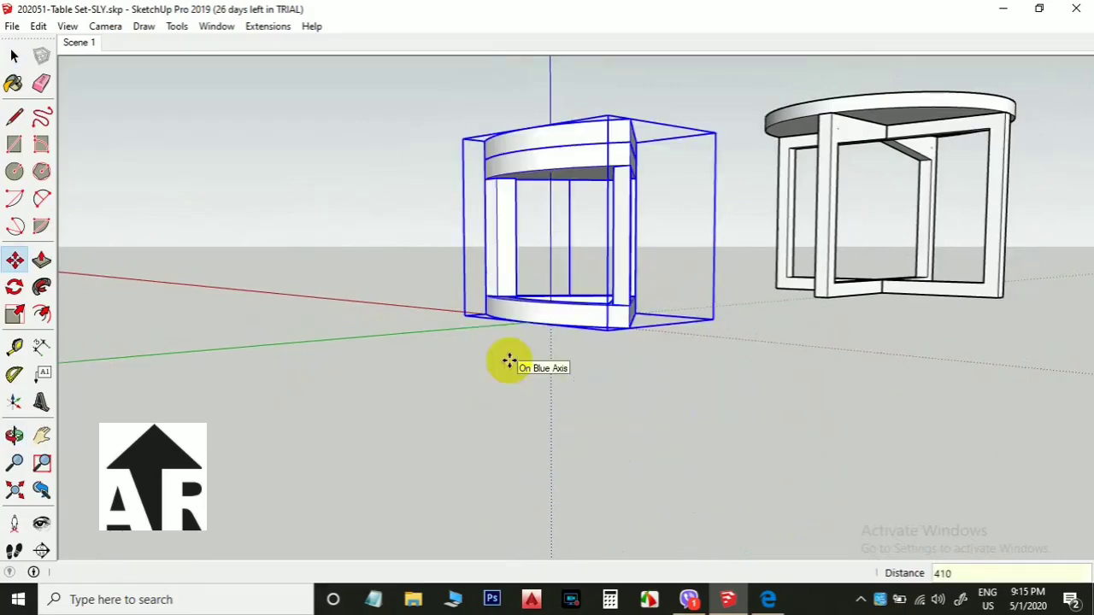
middle_click_drag(509, 361, 732, 425)
key("space")
left_click(733, 418)
Move the seat under the round table, snapping its inner bottom corner to the crossing of the table's base beams
middle_click_drag(730, 296, 397, 441)
scroll(433, 302, "down", 2)
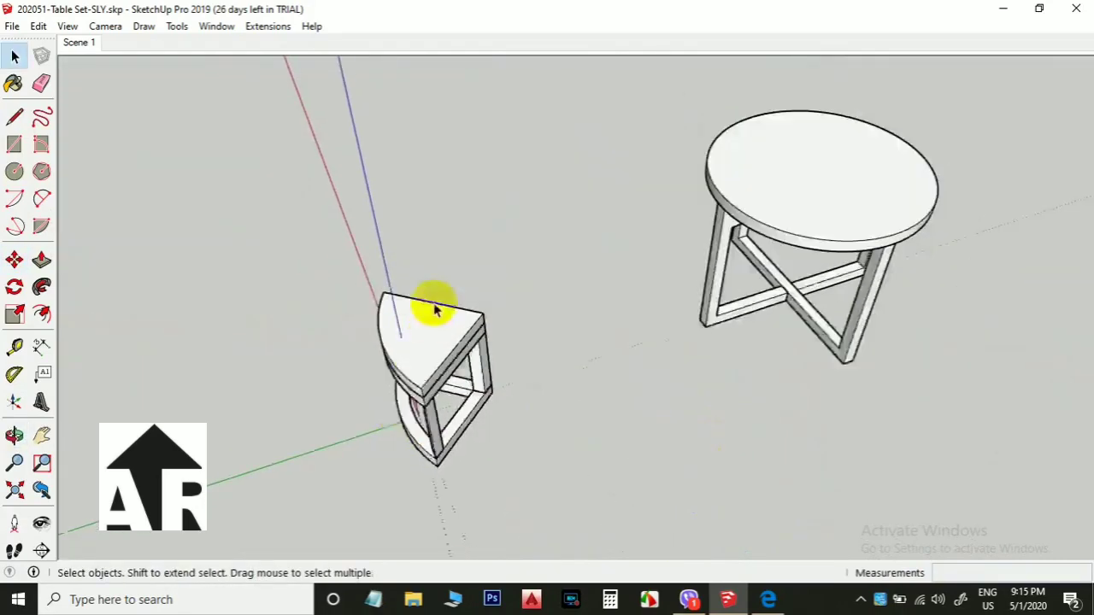
middle_click_drag(432, 303, 664, 425)
middle_click_drag(701, 334, 419, 313)
left_click(423, 317)
middle_click_drag(517, 355, 462, 374)
key("m")
middle_click_drag(385, 403, 593, 354)
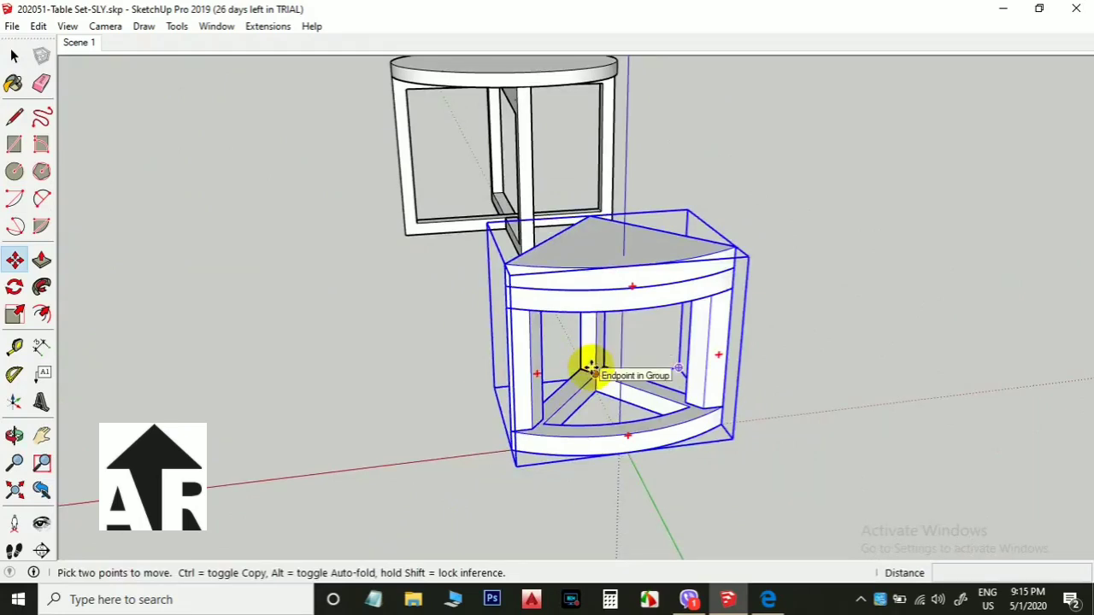
middle_click_drag(592, 367, 468, 312)
left_click(470, 313)
middle_click_drag(770, 256, 256, 221, "shift")
scroll(459, 222, "up", 3)
middle_click_drag(459, 222, 619, 282)
scroll(647, 331, "up", 2)
left_click(653, 331)
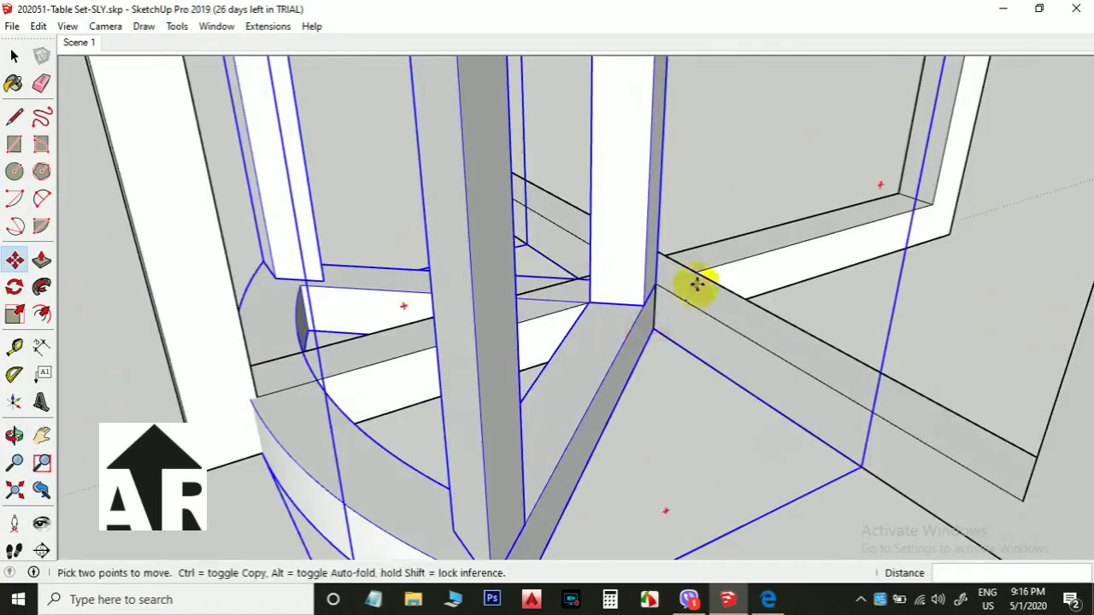
scroll(695, 284, "down", 4)
middle_click_drag(513, 342, 714, 392)
Rotate the seat about 58° around the outer bottom corner of its curved front
key("space")
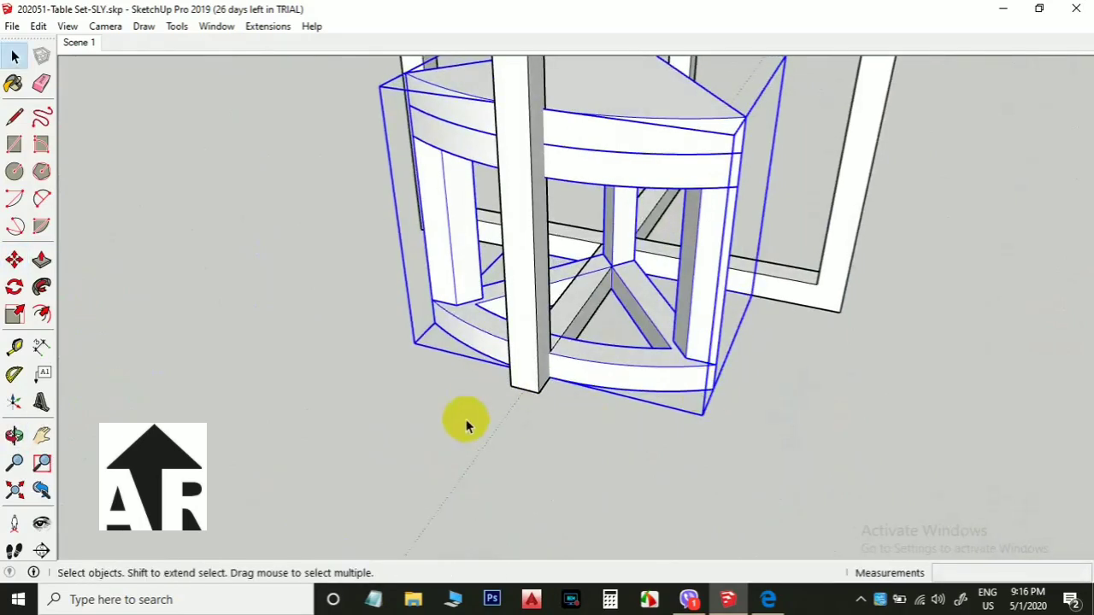
key("q")
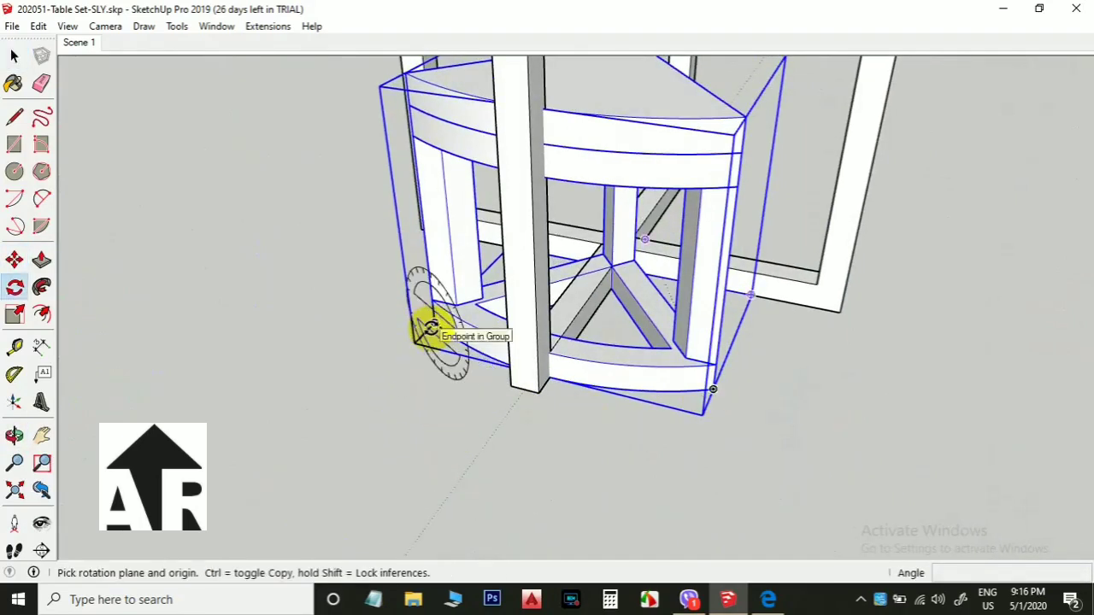
mouse_move(429, 317)
middle_mouse_down()
mouse_move(423, 339)
mouse_move(428, 330)
middle_mouse_up()
scroll(428, 330, "up", 4)
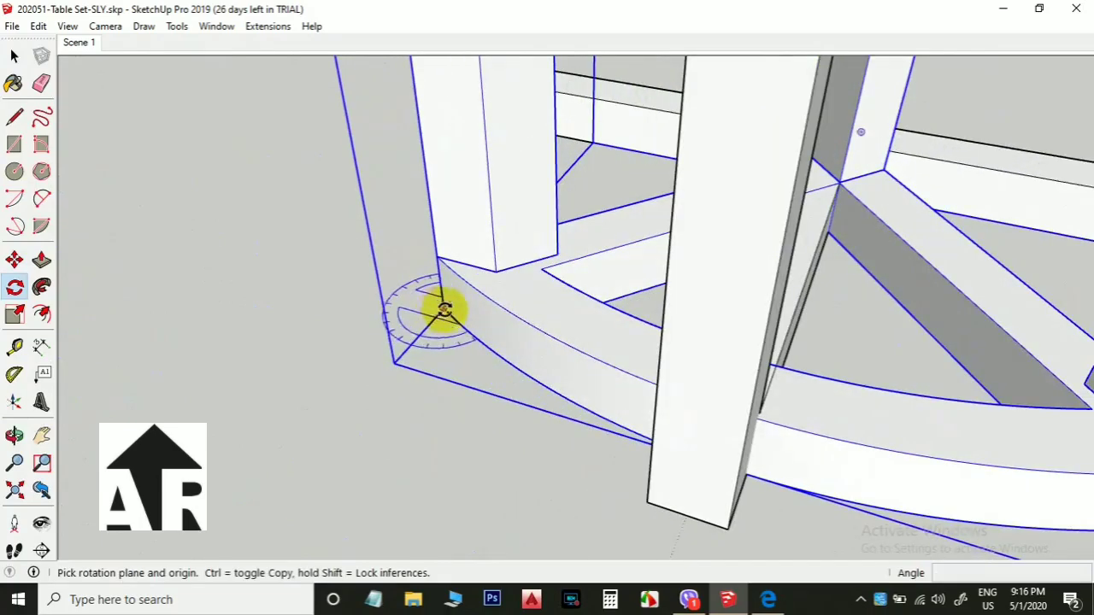
left_click(439, 309)
middle_click_drag(776, 464, 630, 436)
left_click(617, 464)
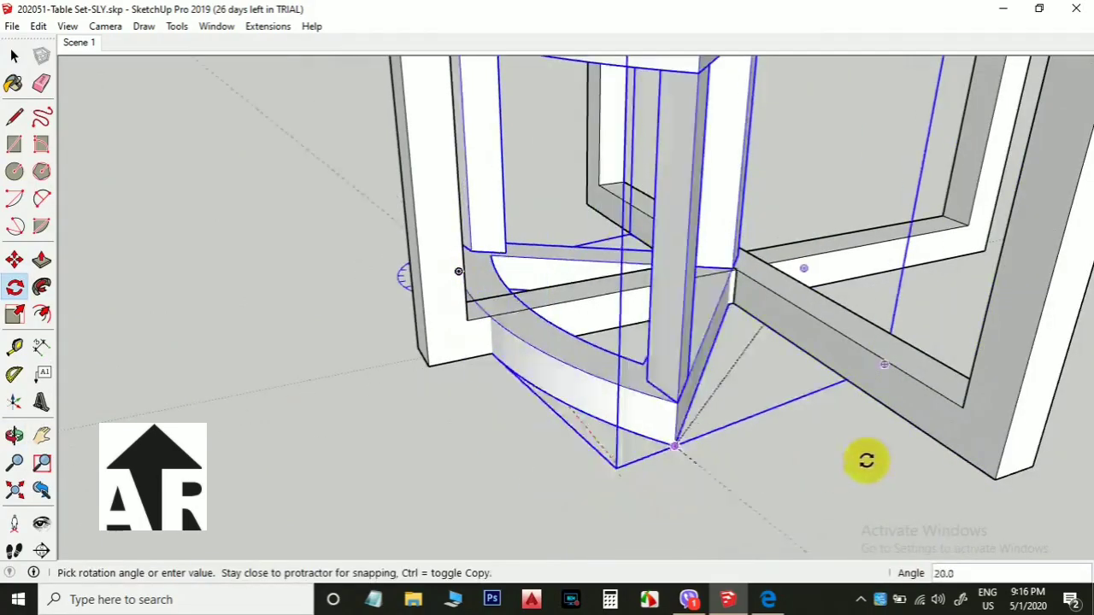
left_click(925, 318)
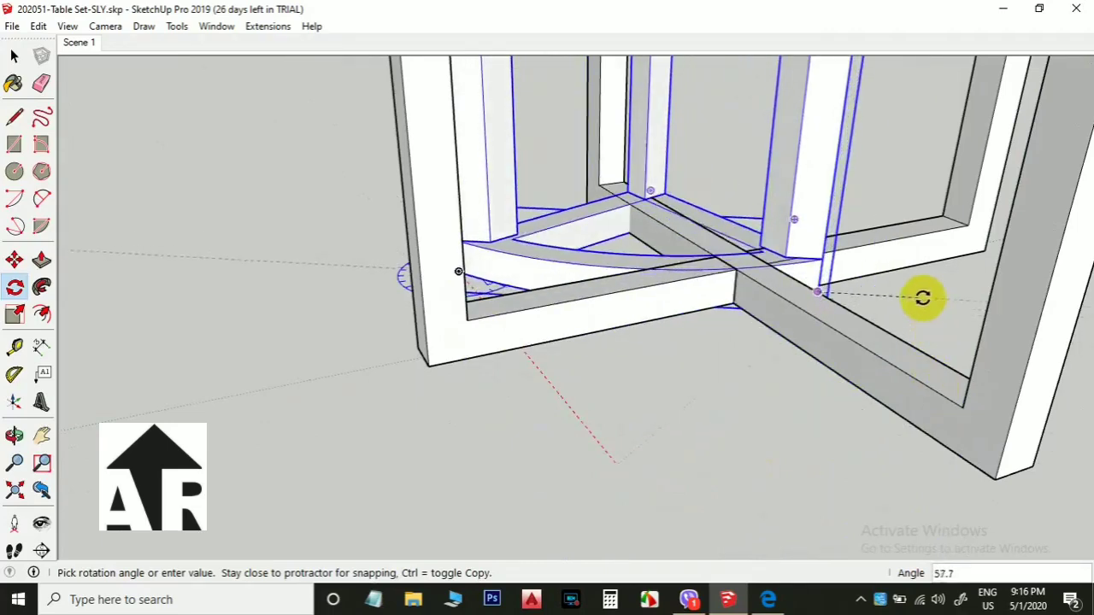
left_click(923, 298)
key("space")
Move the seat clear of the table frame and bring its bottom inner corner back to the crossing of the base beams
scroll(654, 225, "down", 3)
key("m")
left_click(647, 215)
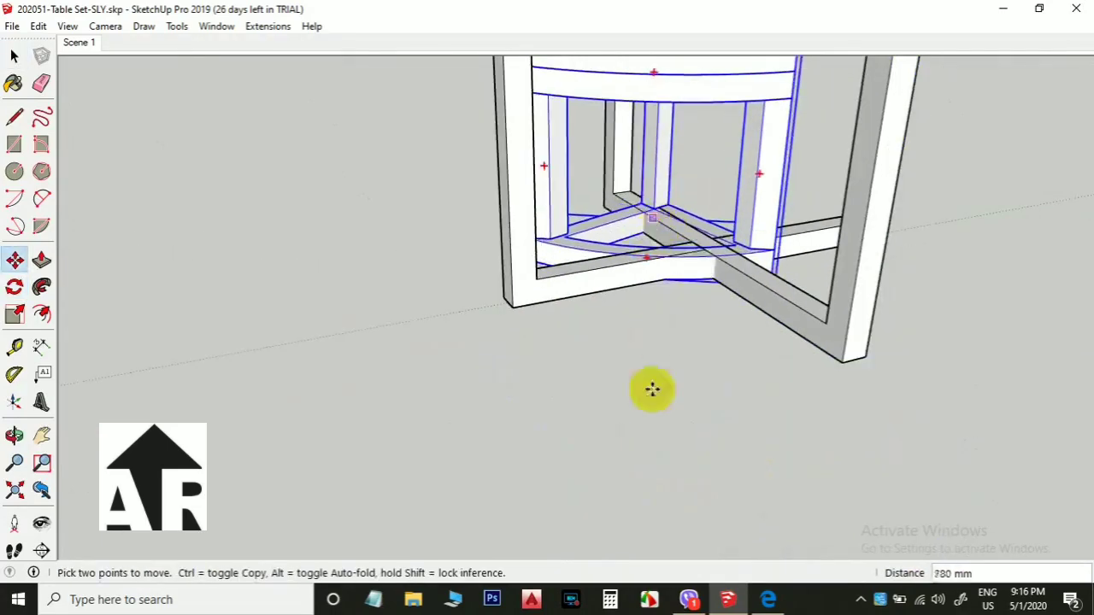
middle_click_drag(792, 405, 312, 409)
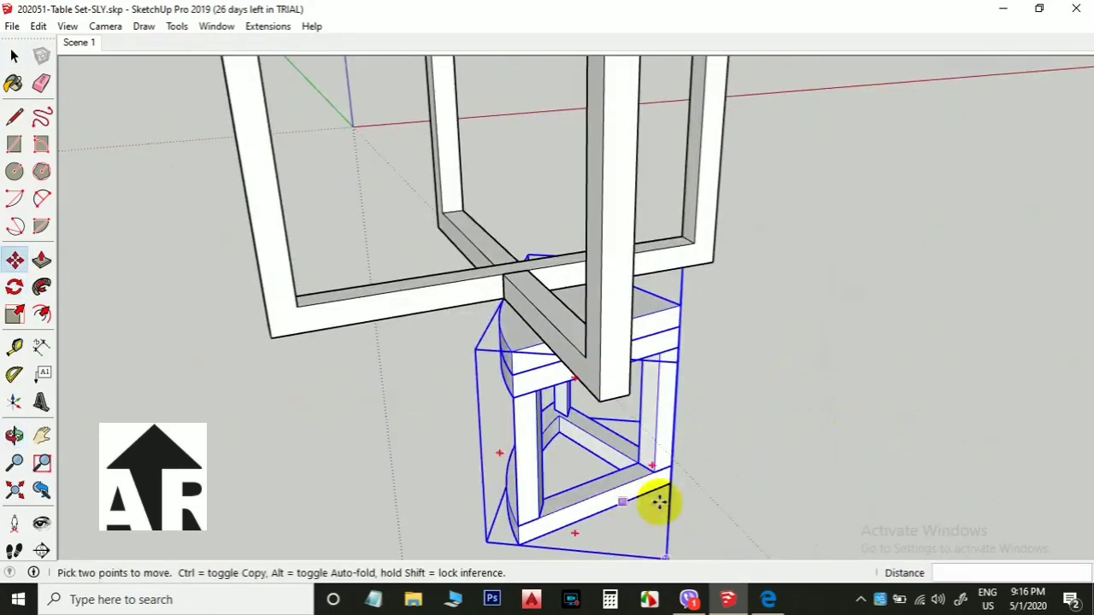
scroll(684, 497, "up", 1)
left_click(675, 484)
middle_click_drag(401, 350, 681, 182)
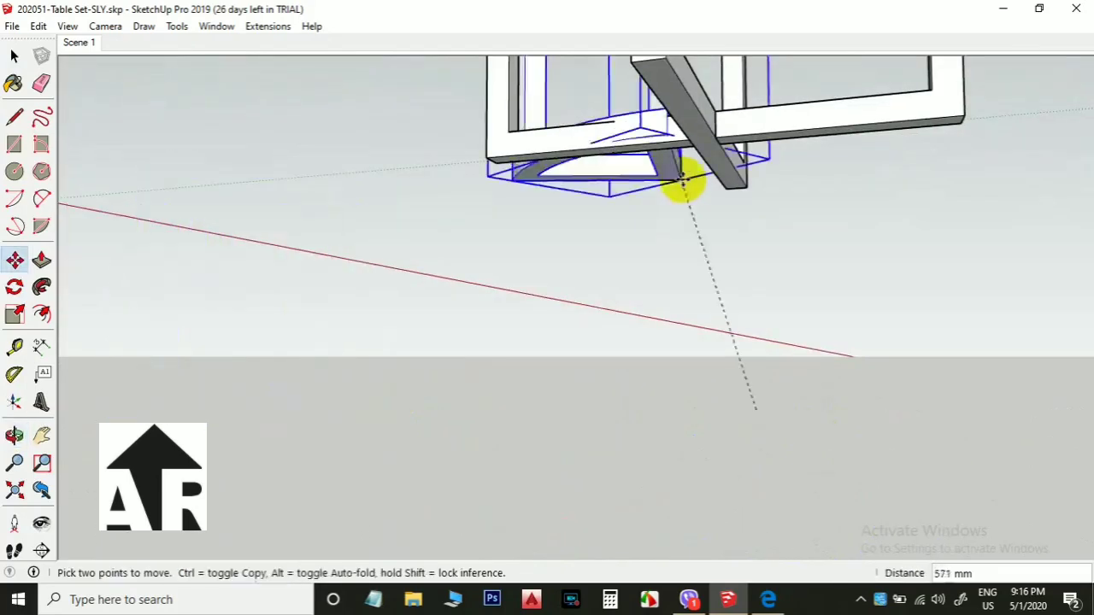
middle_click_drag(556, 143, 584, 442)
scroll(590, 445, "up", 2)
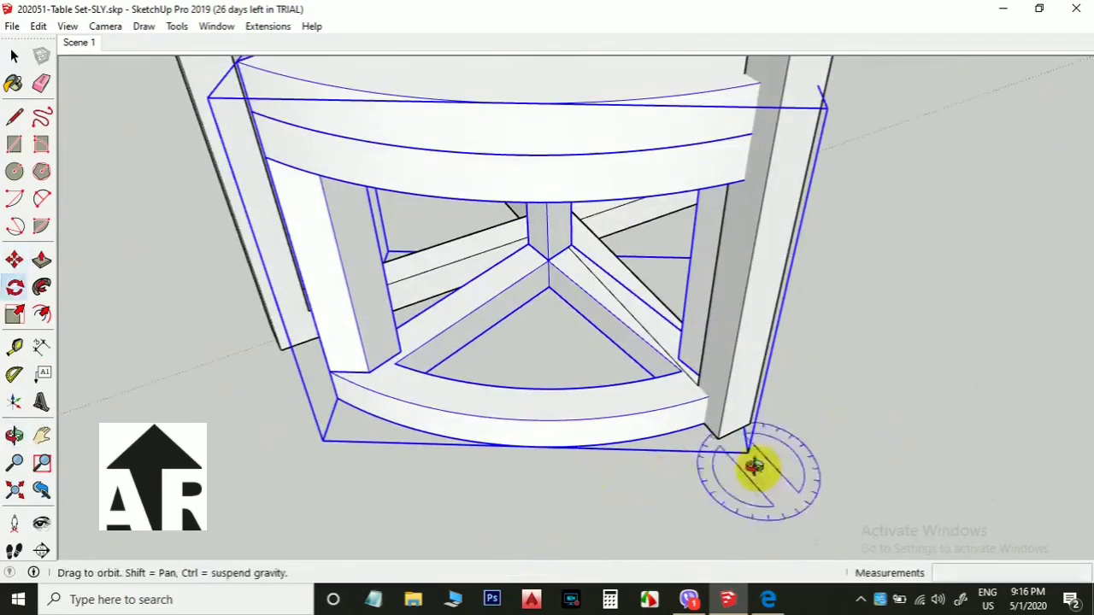
Rotate the seat about 16° around its outer bottom corner beside the table leg to align it between the base beams
middle_click_drag(757, 464, 452, 439)
key("q")
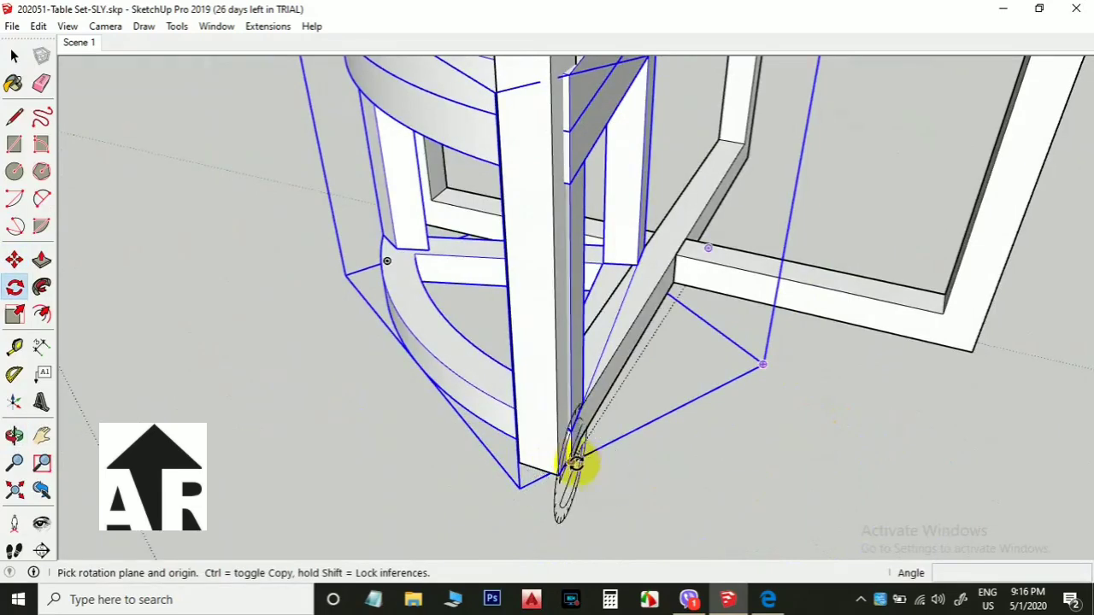
scroll(574, 460, "up", 2)
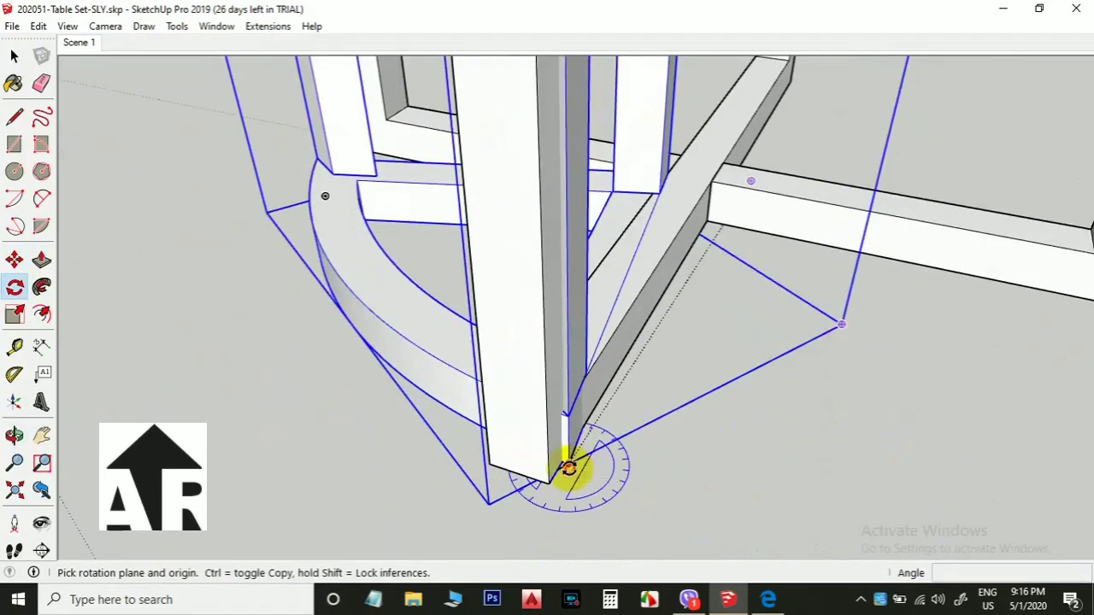
left_click(568, 467)
middle_click_drag(370, 421, 666, 455)
middle_click_drag(359, 439, 729, 388)
scroll(487, 412, "down", 3)
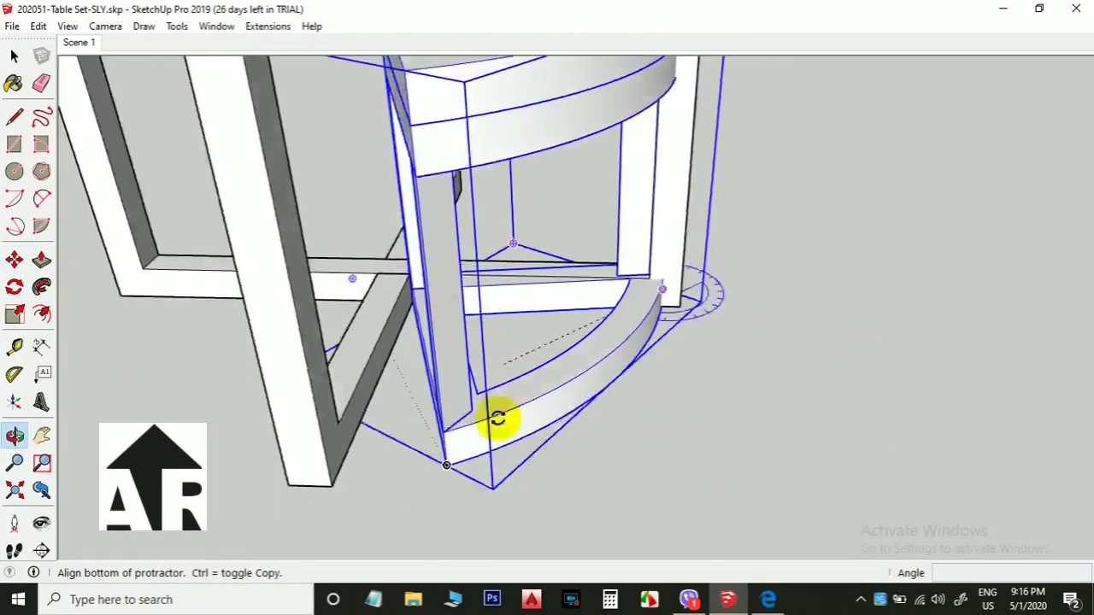
middle_click_drag(497, 418, 400, 462)
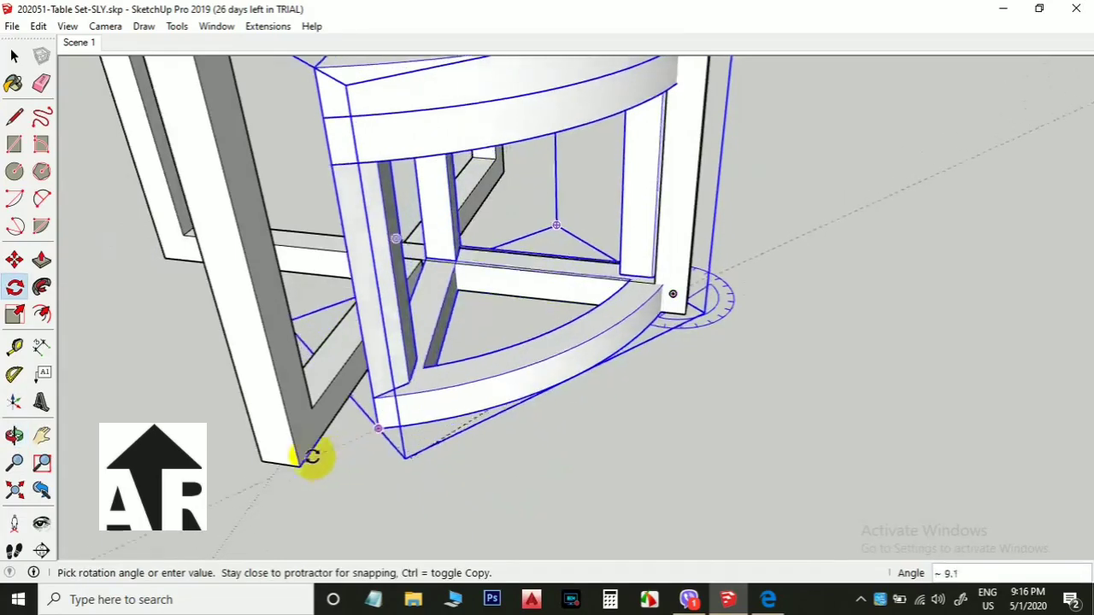
middle_click_drag(419, 392, 265, 405)
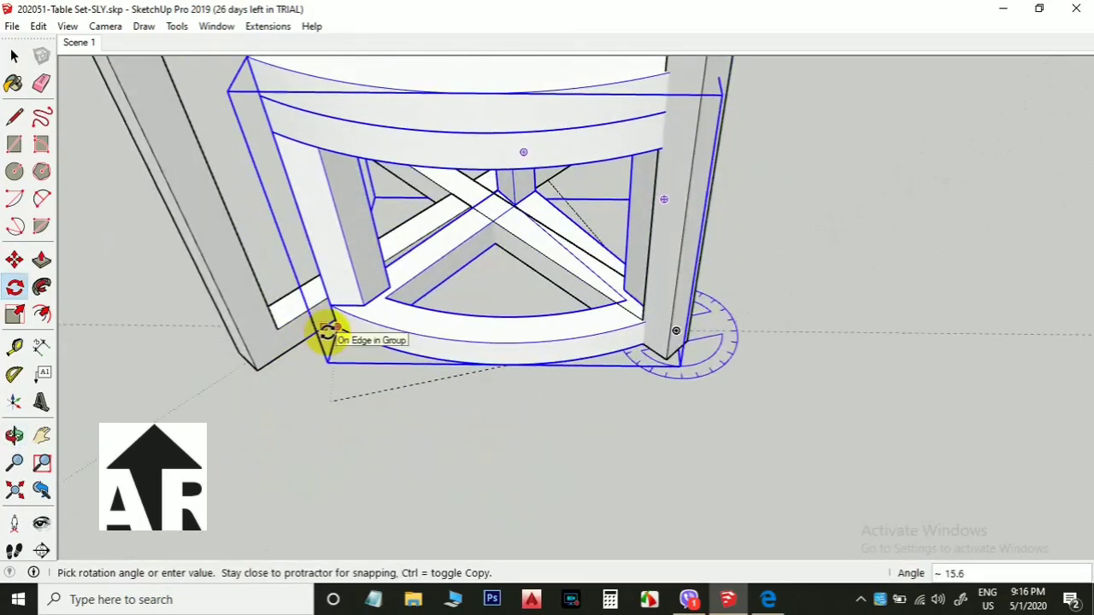
middle_click_drag(746, 380, 427, 151)
key("space")
Move the seat by its inner bottom corner about 111 mm into the corner between the table's crossing base beams
scroll(772, 364, "up", 4)
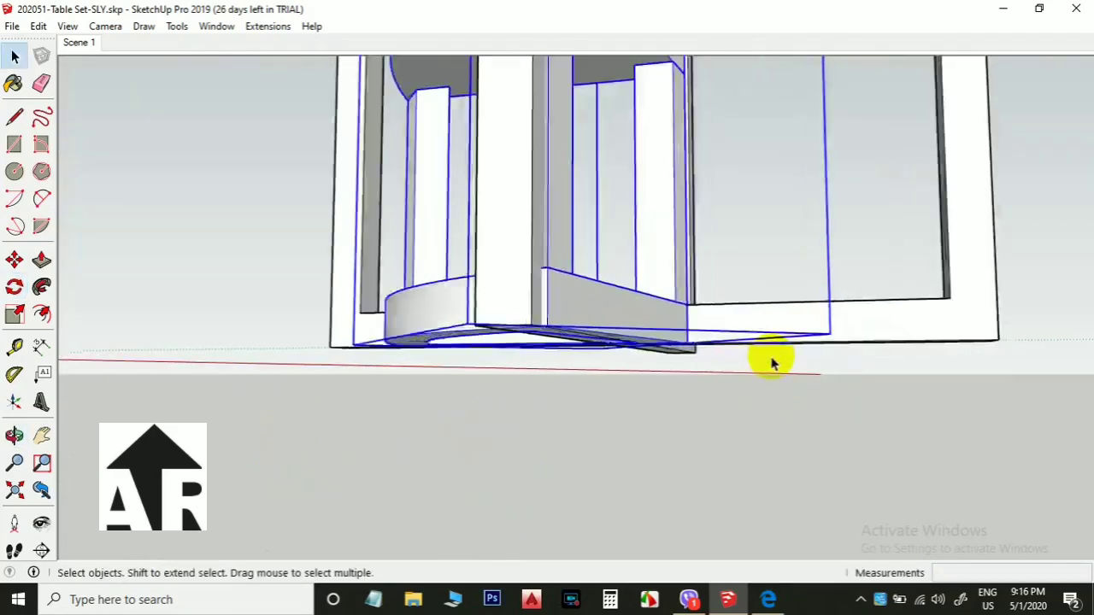
key("m")
mouse_move(685, 344)
middle_mouse_down()
mouse_move(713, 265)
mouse_move(685, 326)
middle_mouse_up()
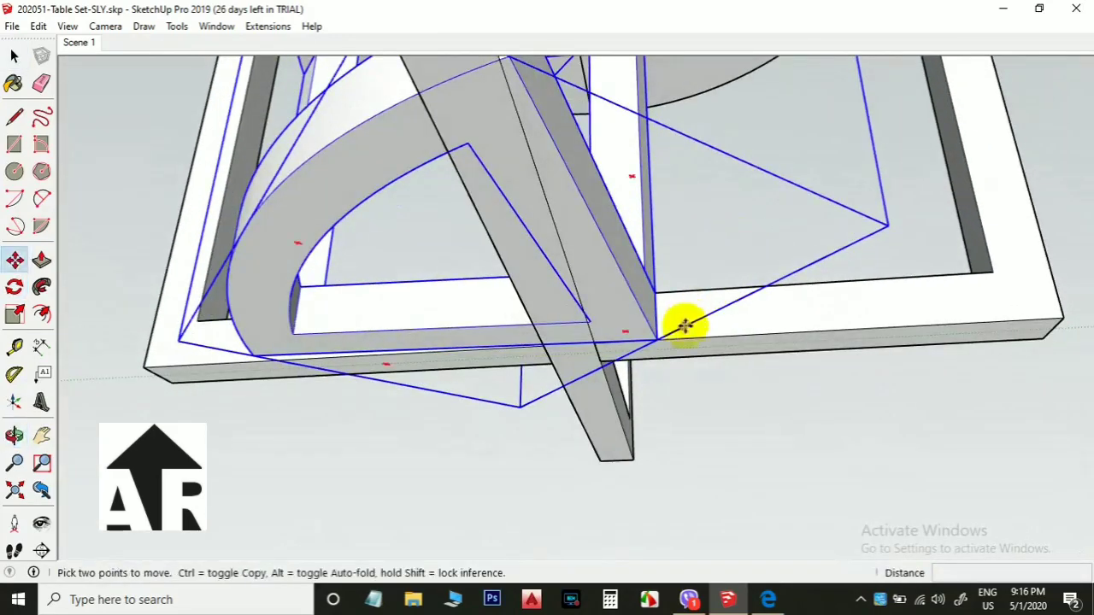
left_click(659, 338)
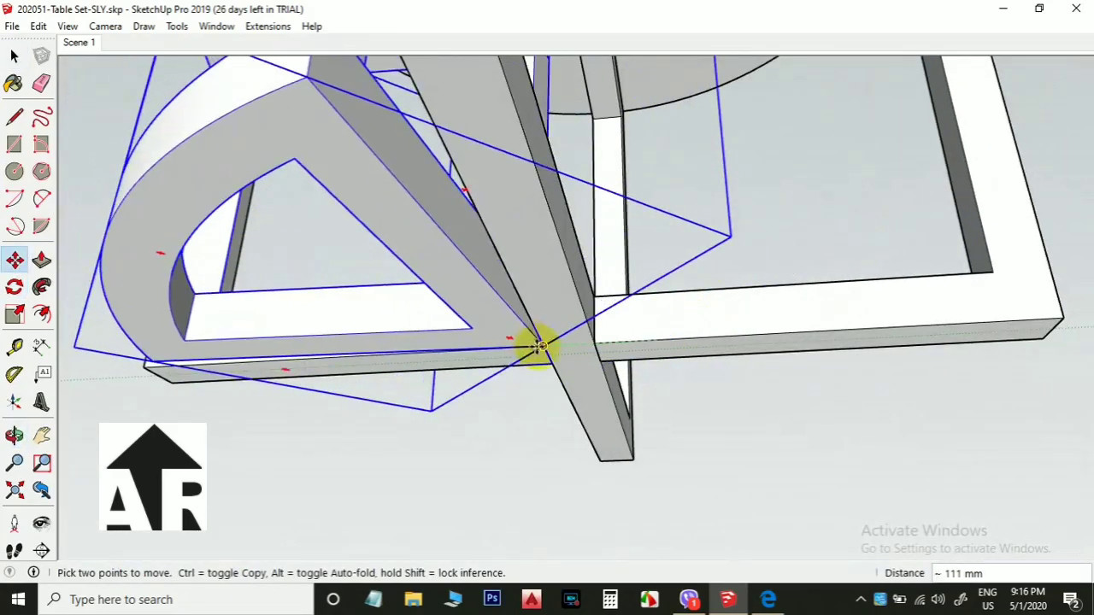
middle_click_drag(540, 348, 612, 387)
middle_click_drag(840, 454, 506, 332)
Copy the seat from under the table to the open area on the table's opposite side
left_click(479, 291)
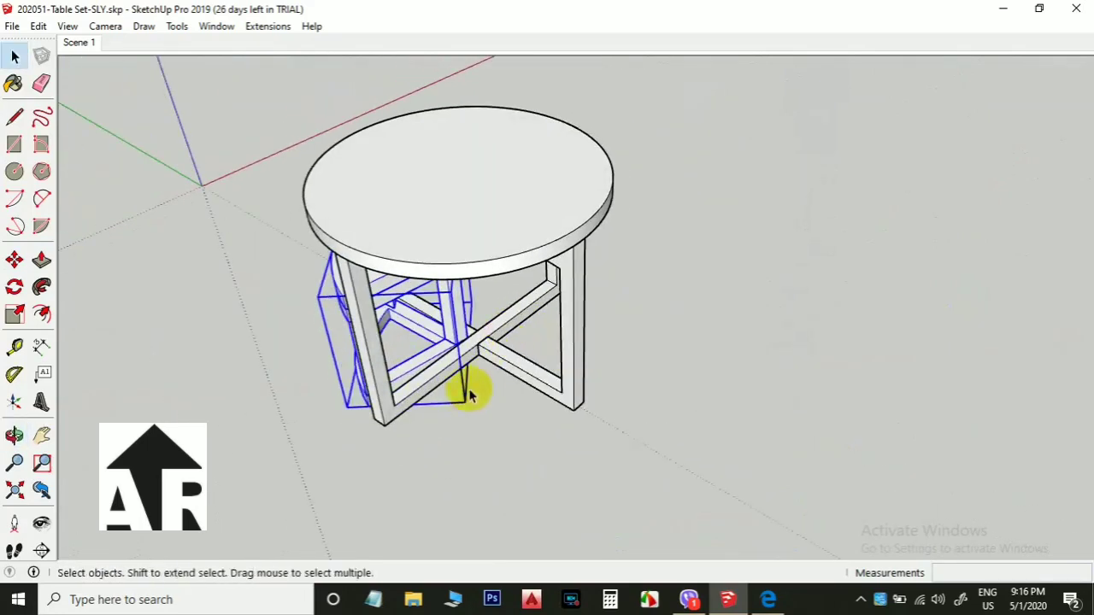
key("ctrl")
left_click(484, 411)
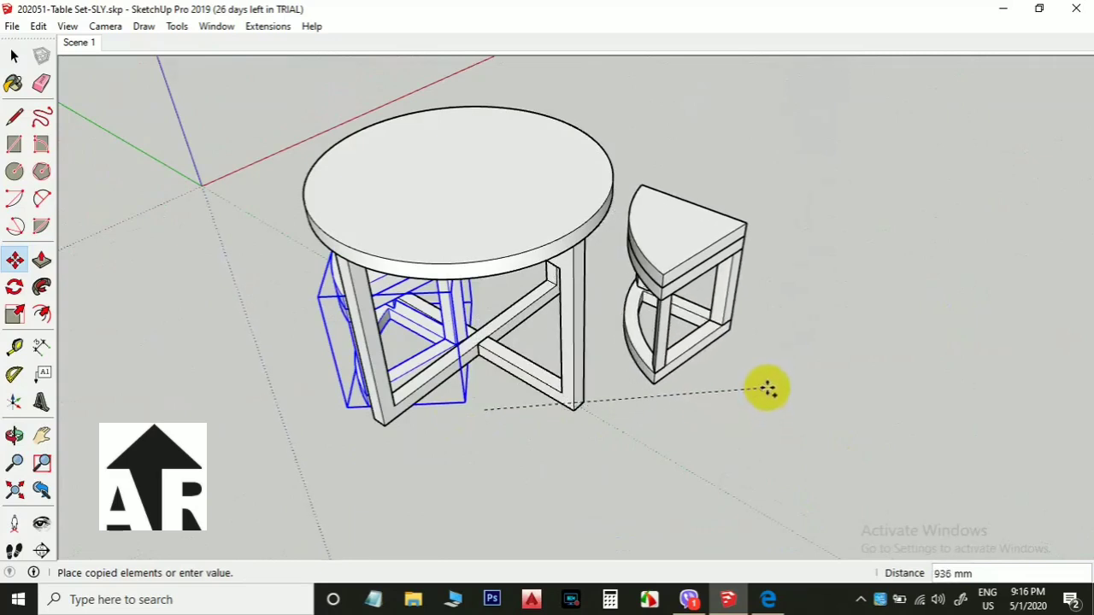
mouse_move(771, 423)
middle_mouse_down()
mouse_move(758, 488)
mouse_move(773, 438)
middle_mouse_up()
left_click(773, 442)
key("space")
Mirror the copied seat by scaling it -1 along the green axis
scroll(760, 415, "up", 5)
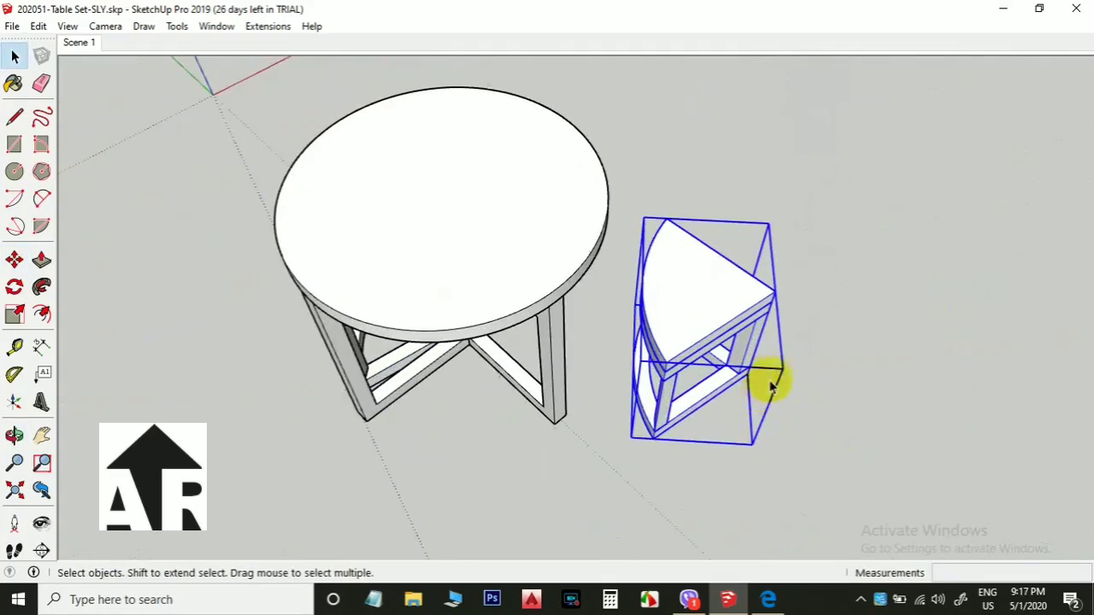
key("s")
left_click_drag(760, 335, 533, 323)
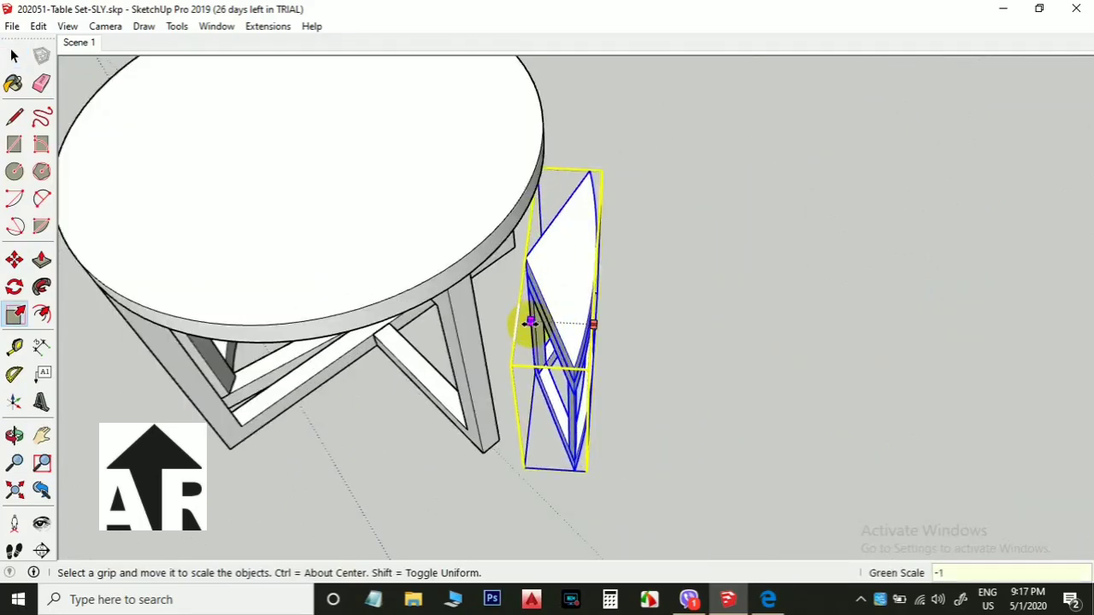
key("Return")
middle_click_drag(559, 415, 298, 239)
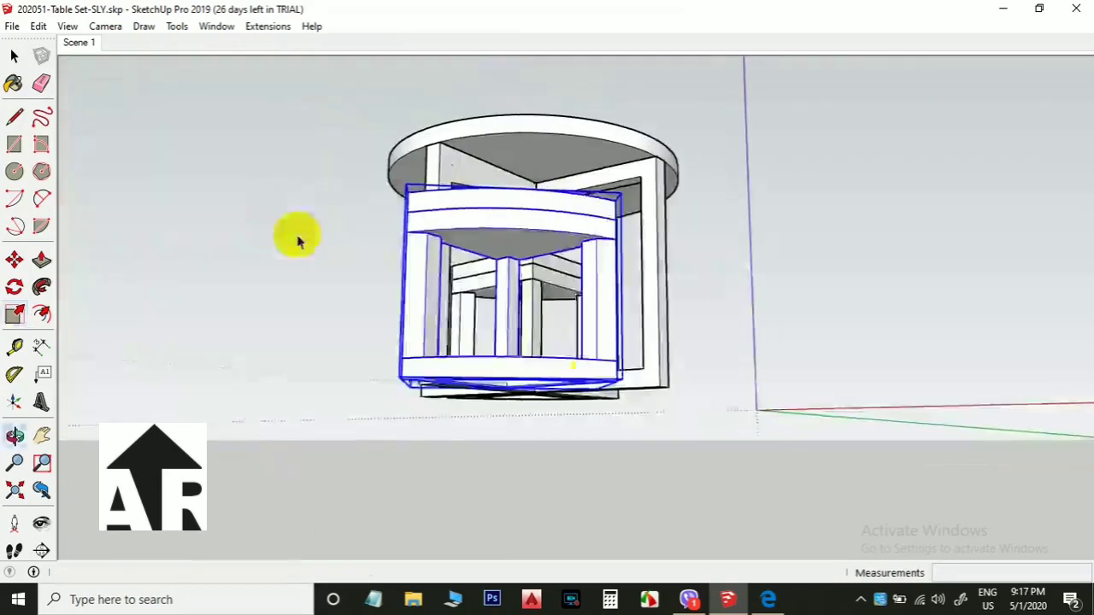
key("space")
Move the mirrored seat so its inner bottom corner meets the table's base crossing, and deselect it
scroll(589, 368, "up", 2)
middle_click_drag(589, 368, 503, 384)
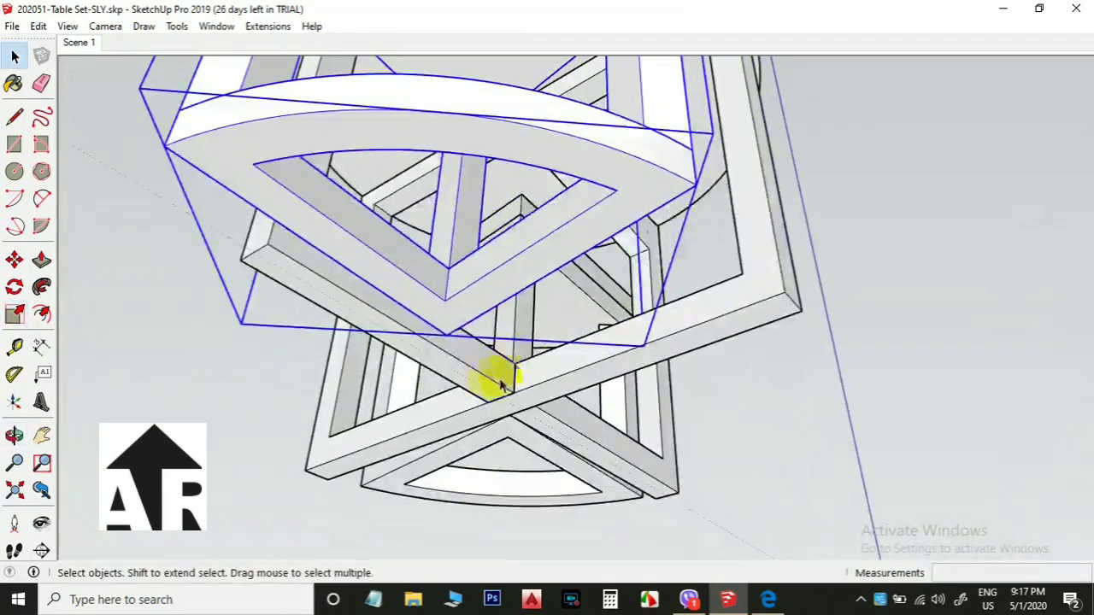
left_click(450, 335)
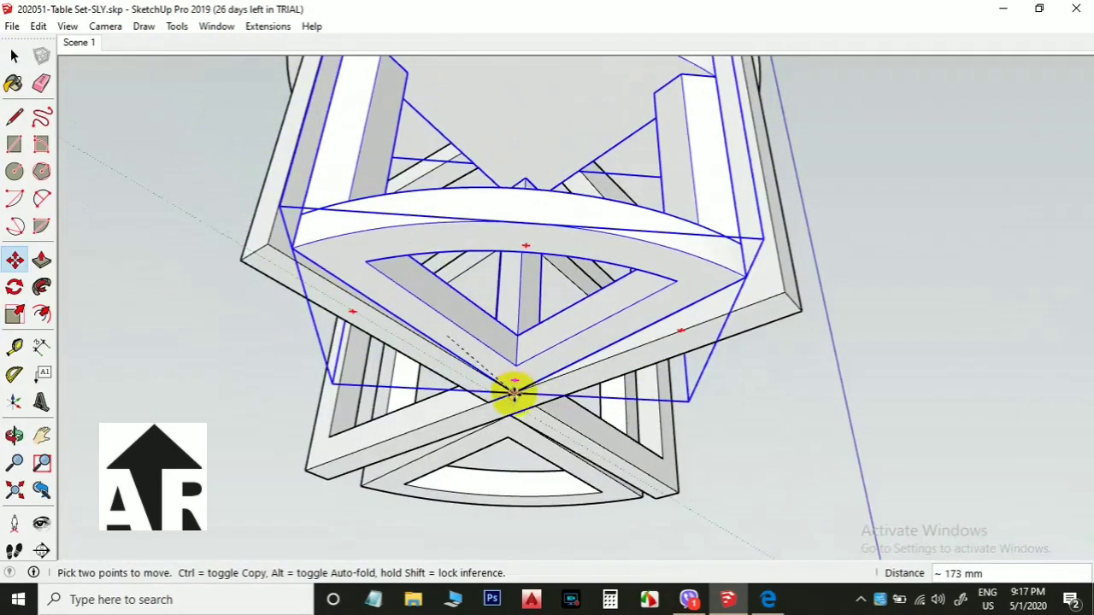
left_click(514, 394)
middle_click_drag(481, 310, 598, 435)
scroll(642, 296, "down", 3)
key("space")
left_click(941, 340)
Copy one of the seats out from under the table to the free space beside it
middle_click_drag(941, 339, 432, 349)
middle_click_drag(434, 275, 485, 419)
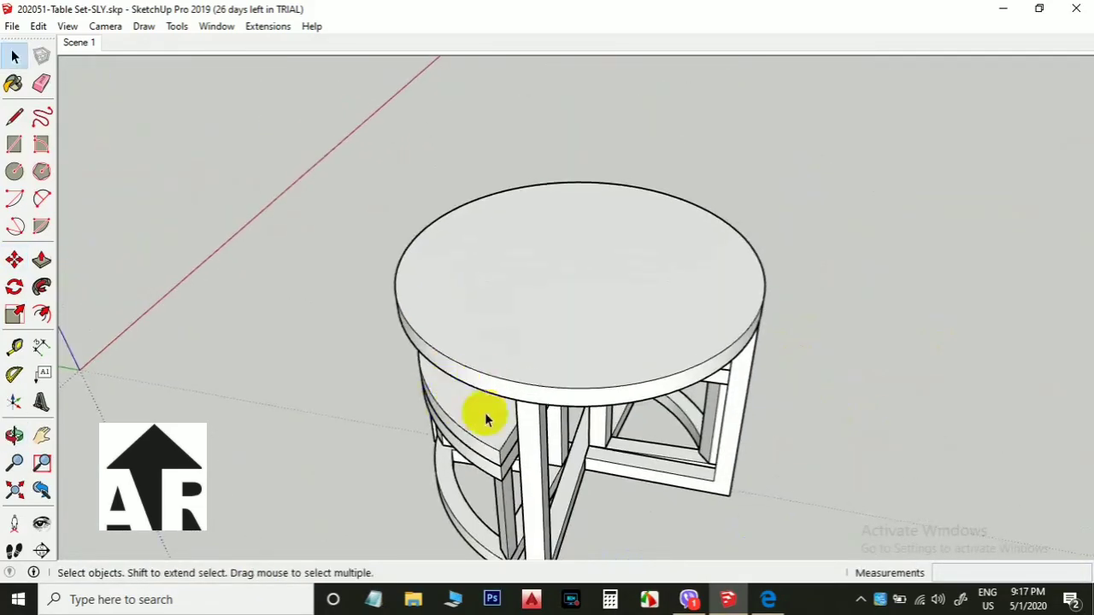
middle_click_drag(343, 237, 563, 416)
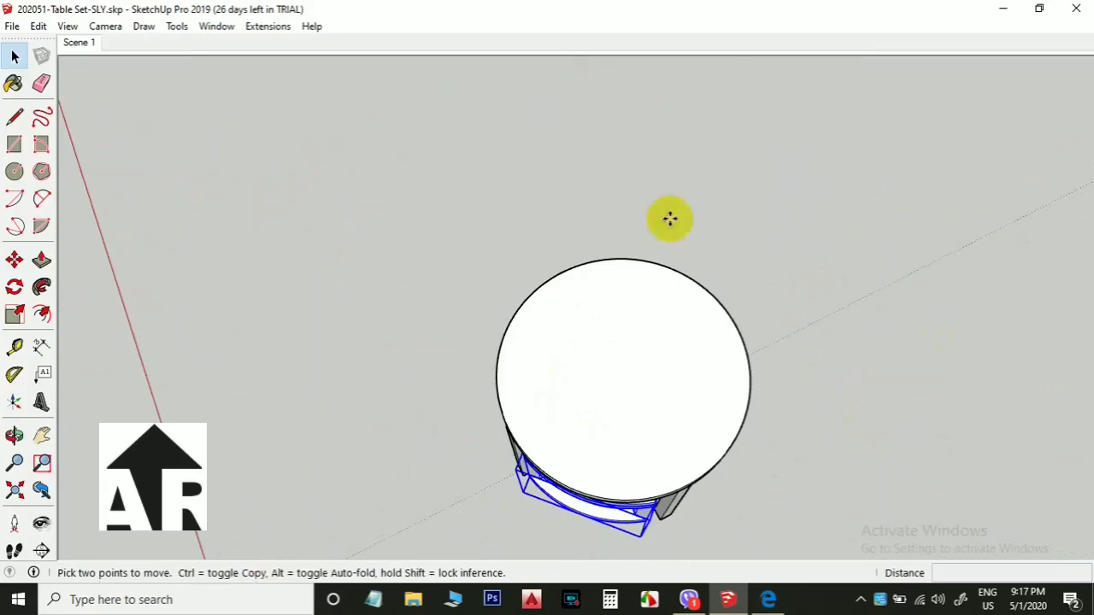
key("ctrl")
left_click(721, 247)
left_click(565, 165)
middle_click_drag(719, 330, 414, 262)
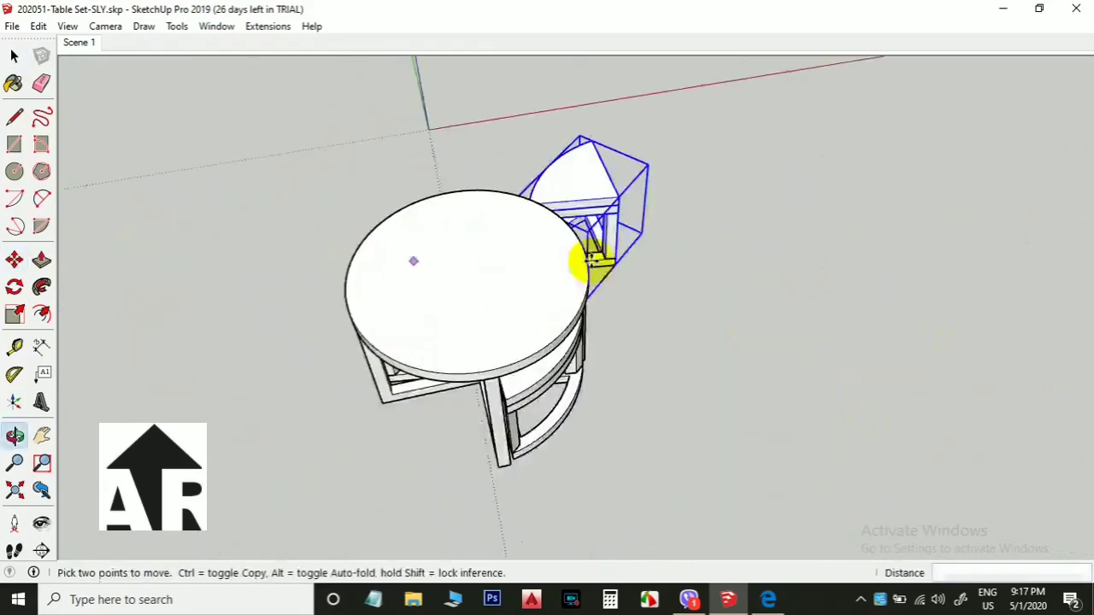
Move the third seat by its outer bottom corner to the foot of the neighbouring table leg
middle_click_drag(595, 261, 151, 271)
scroll(713, 420, "up", 2)
scroll(637, 411, "up", 4)
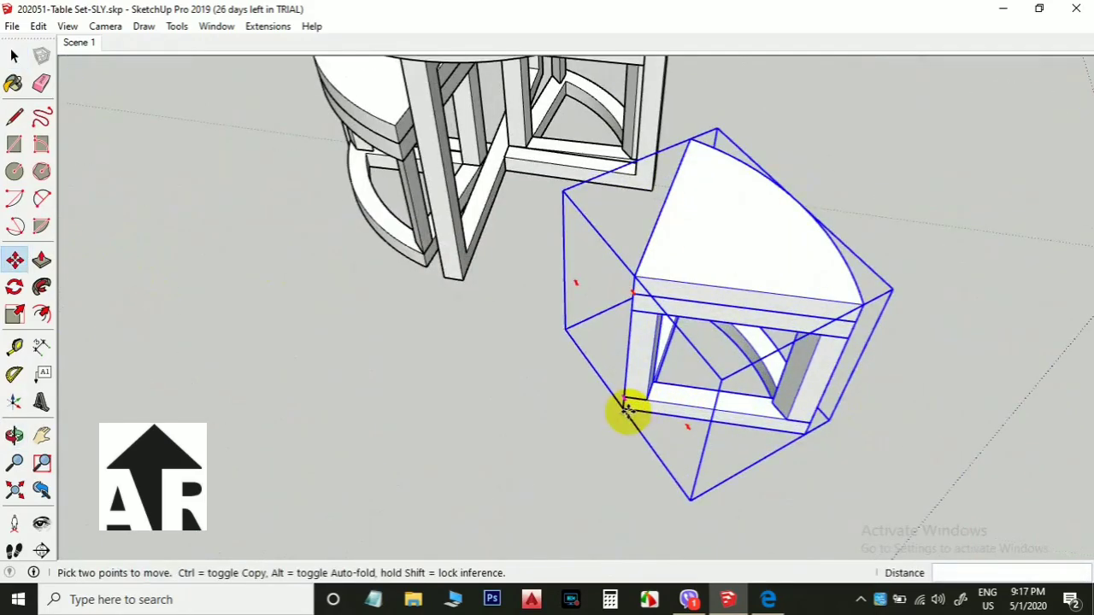
left_click(807, 436)
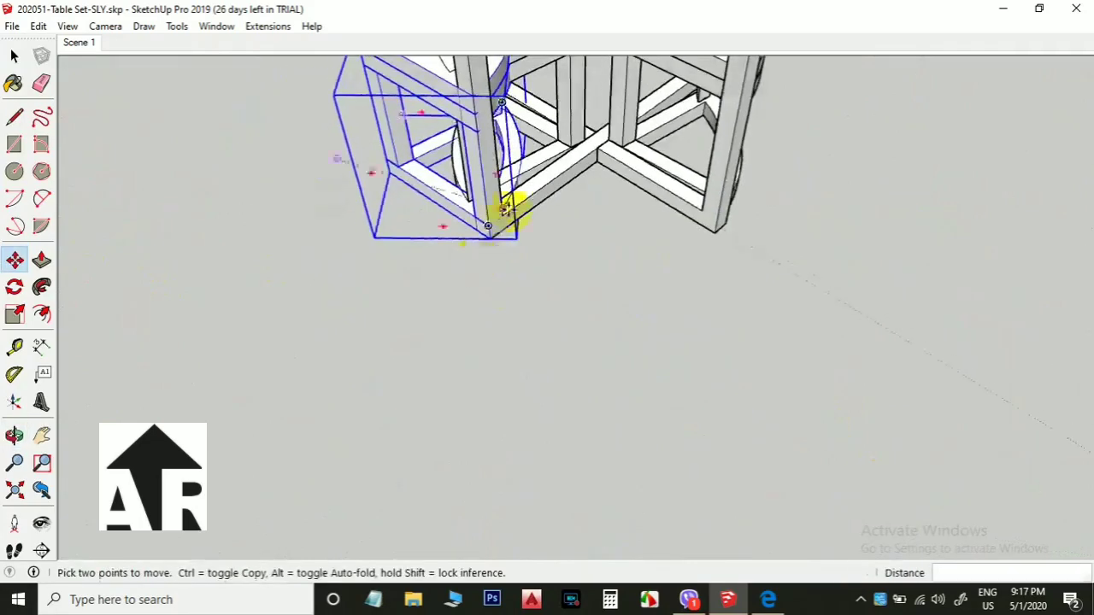
Rotate the third seat about its outer bottom corner at the leg foot so it sits squarely between two table legs
middle_click_drag(501, 207, 448, 13)
key("q")
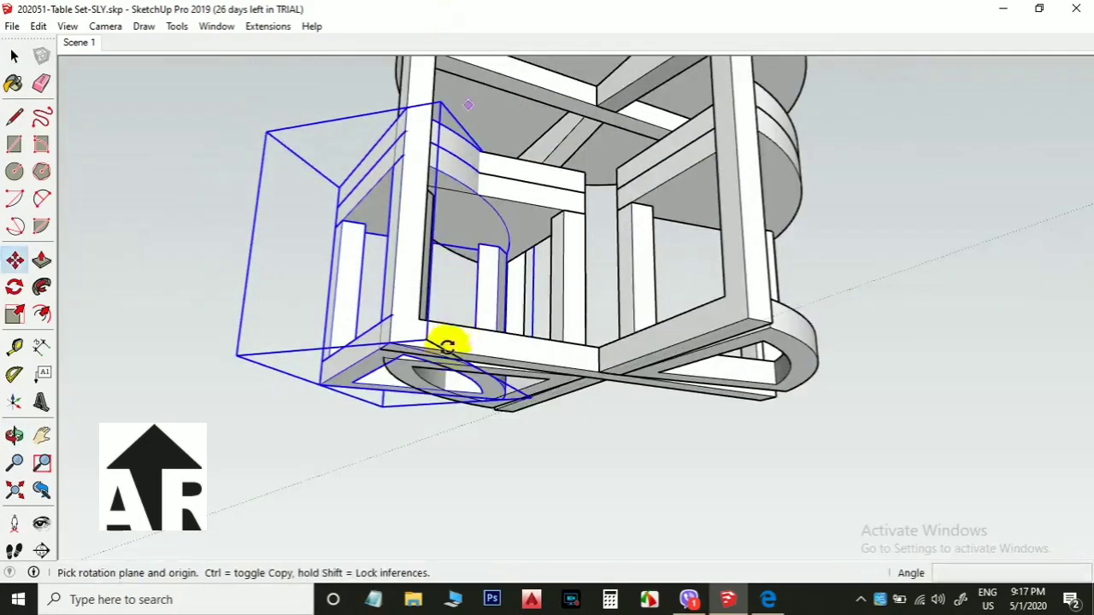
scroll(445, 346, "up", 1)
middle_click_drag(424, 339, 466, 178)
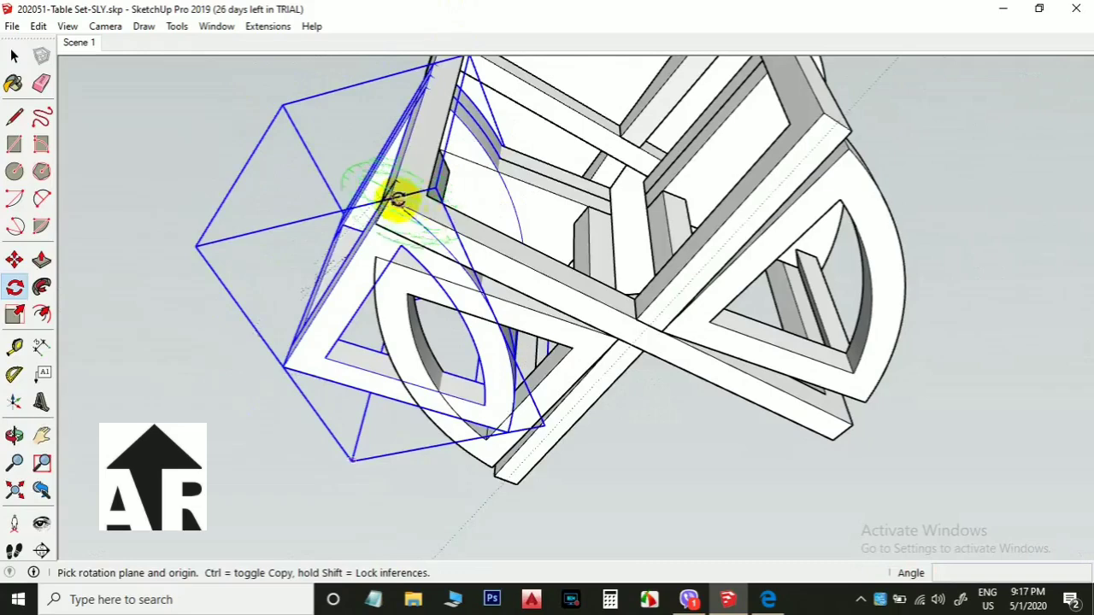
middle_click_drag(398, 207, 442, 120)
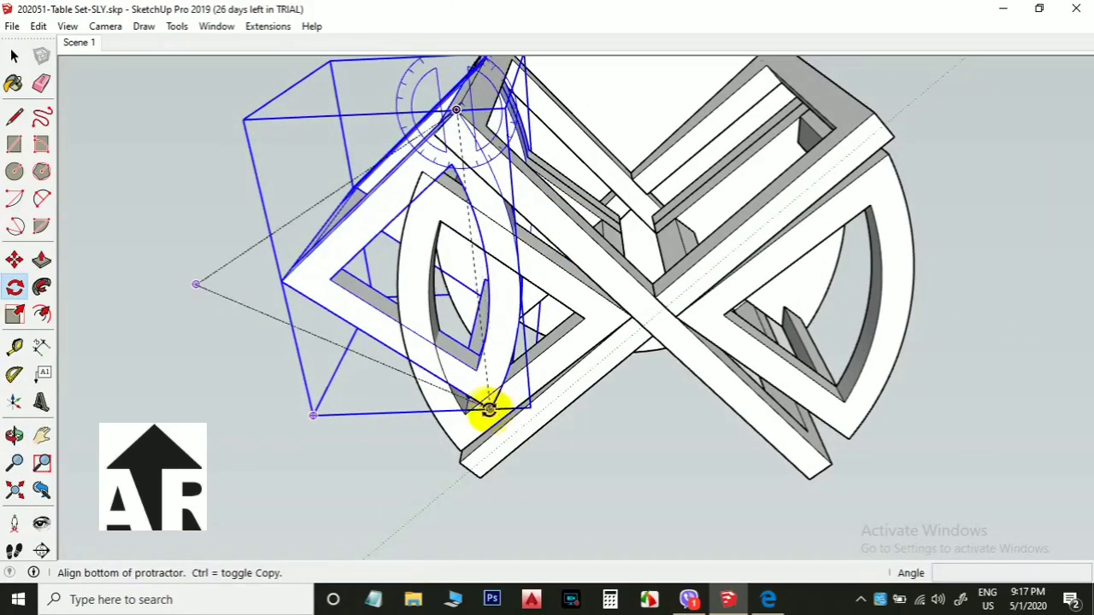
middle_click_drag(294, 342, 664, 481)
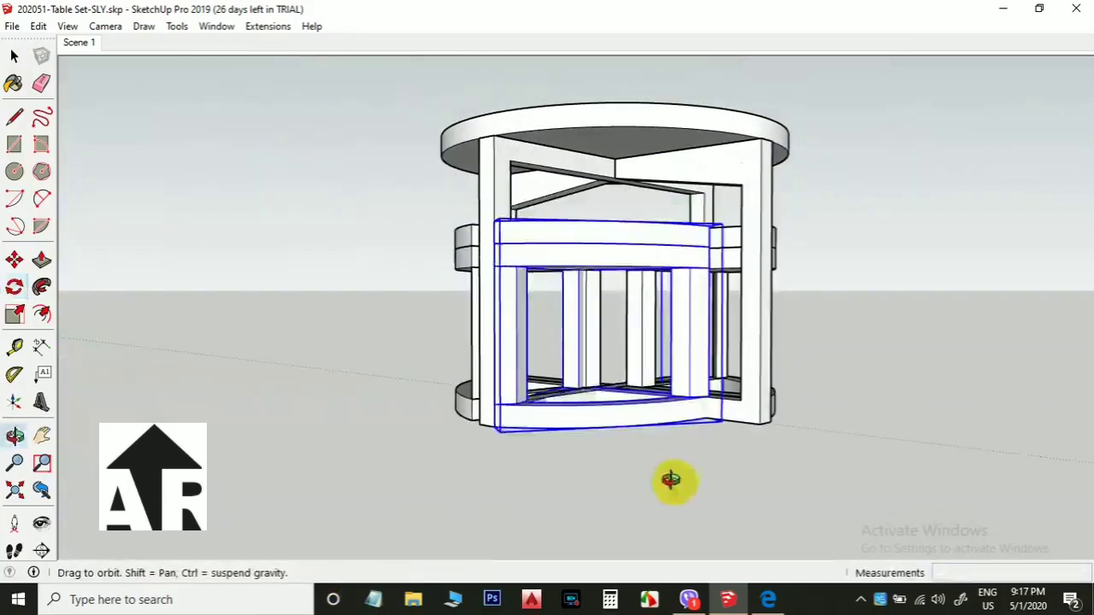
left_click(760, 424)
middle_click_drag(726, 311, 696, 247)
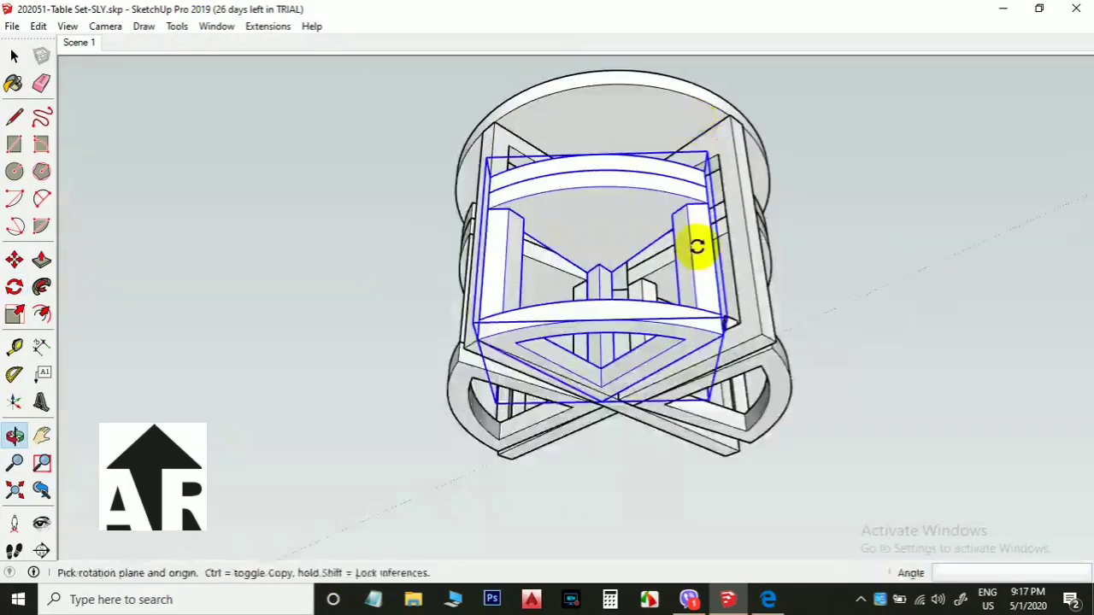
Move the rotated third seat so its inner bottom corner meets the crossing of the table's base
key("space")
scroll(585, 407, "up", 4)
scroll(579, 408, "up", 3)
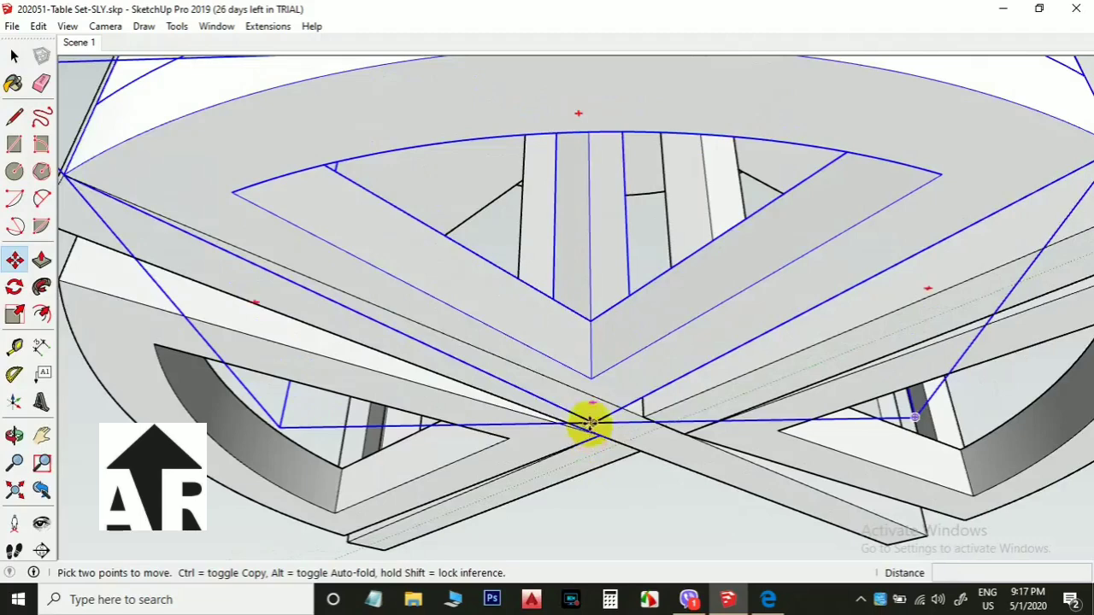
left_click(590, 423)
middle_click_drag(640, 420, 564, 308)
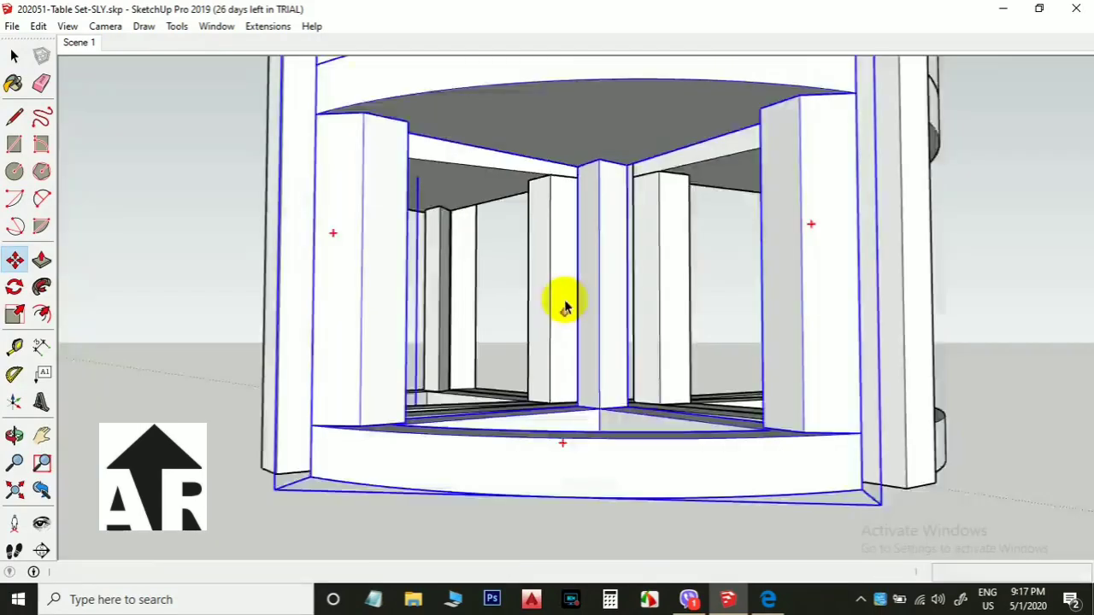
key("space")
Copy a neighbouring seat out from under the table to the free space beside it as the fourth seat
scroll(598, 303, "down", 5)
middle_click_drag(691, 298, 590, 380)
key("ctrl")
left_click(615, 183)
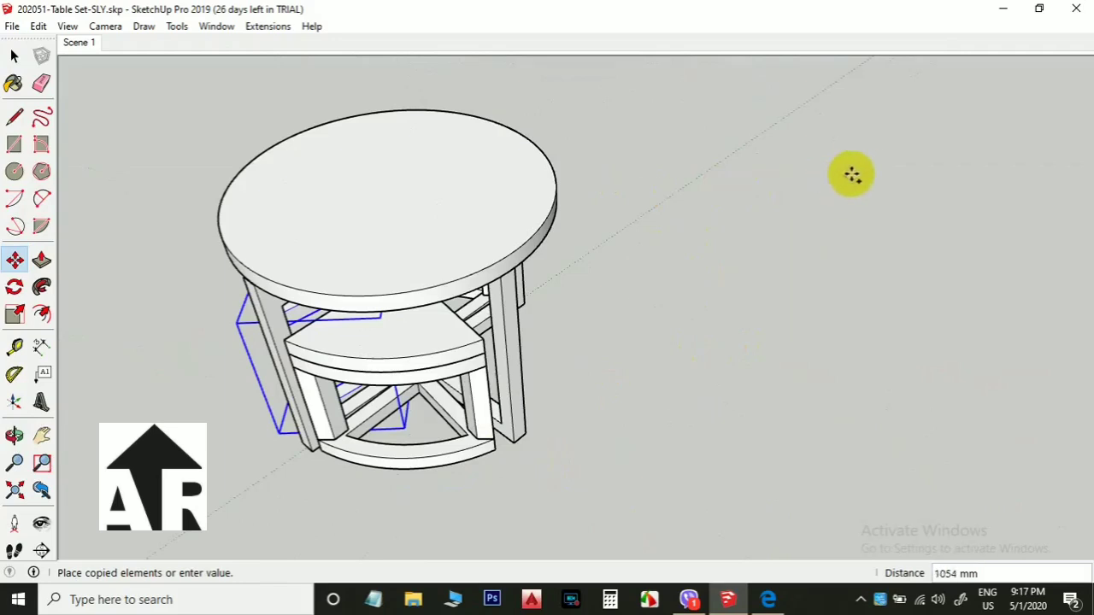
left_click(861, 171)
middle_click_drag(795, 342, 750, 382)
key("space")
Mirror the fourth seat by scaling it -1 along the green axis
scroll(777, 329, "up", 3)
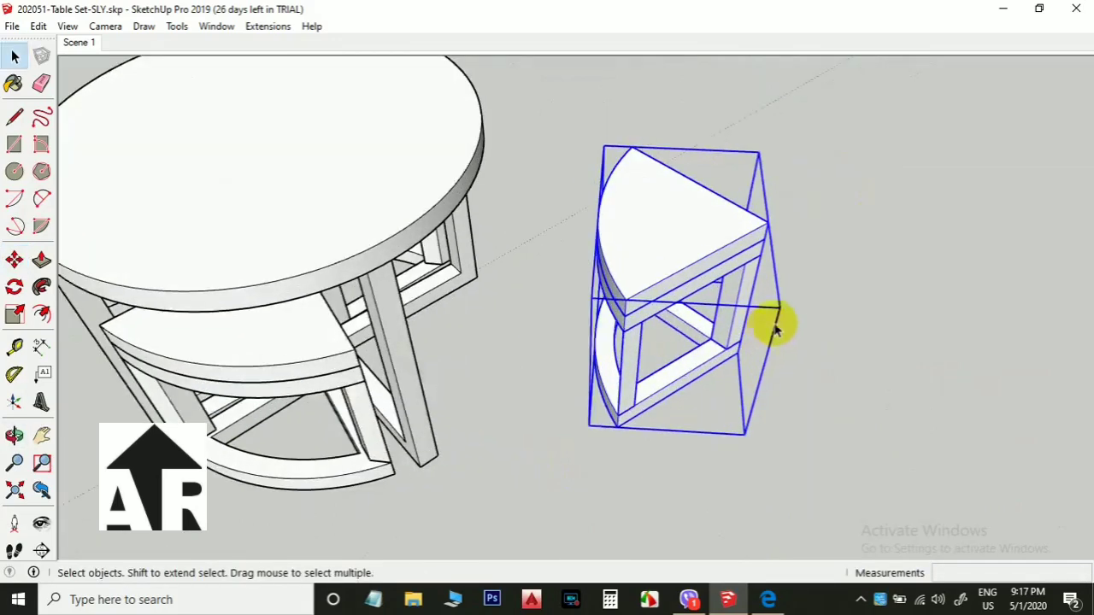
key("s")
left_click_drag(751, 293, 554, 284)
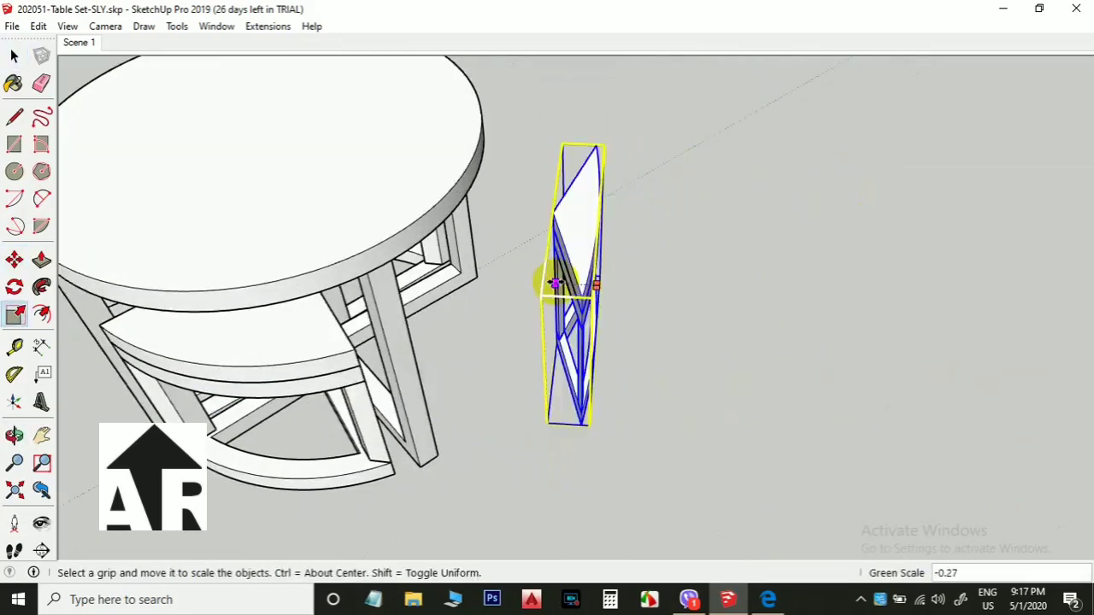
key("Return")
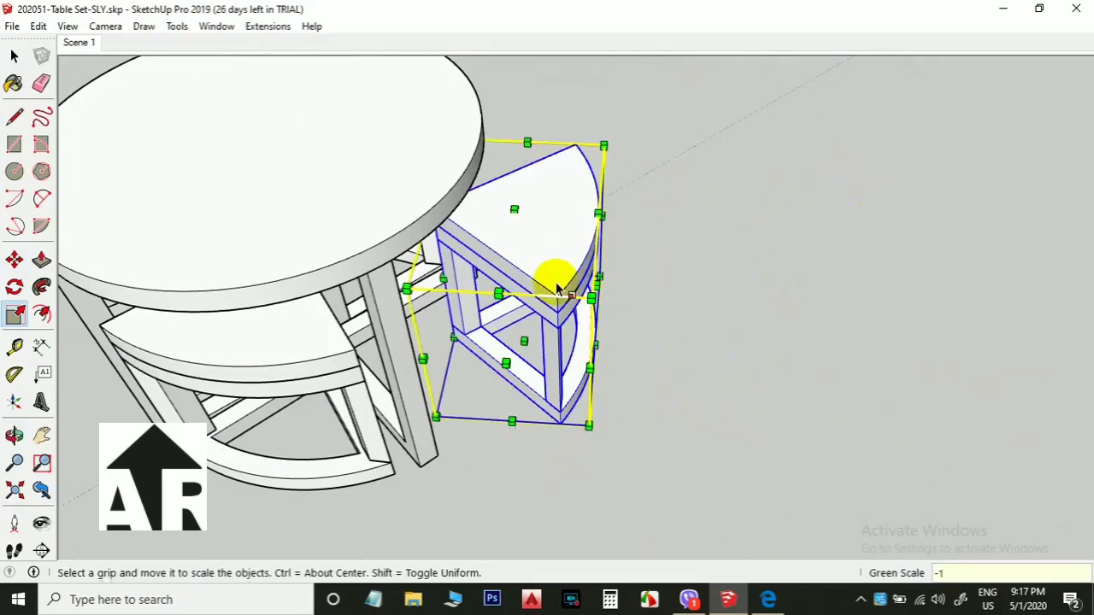
key("space")
Move the fourth seat by its inner bottom corner to the table's base crossing, filling the empty quadrant
middle_click_drag(608, 261, 541, 267)
scroll(540, 268, "up", 2)
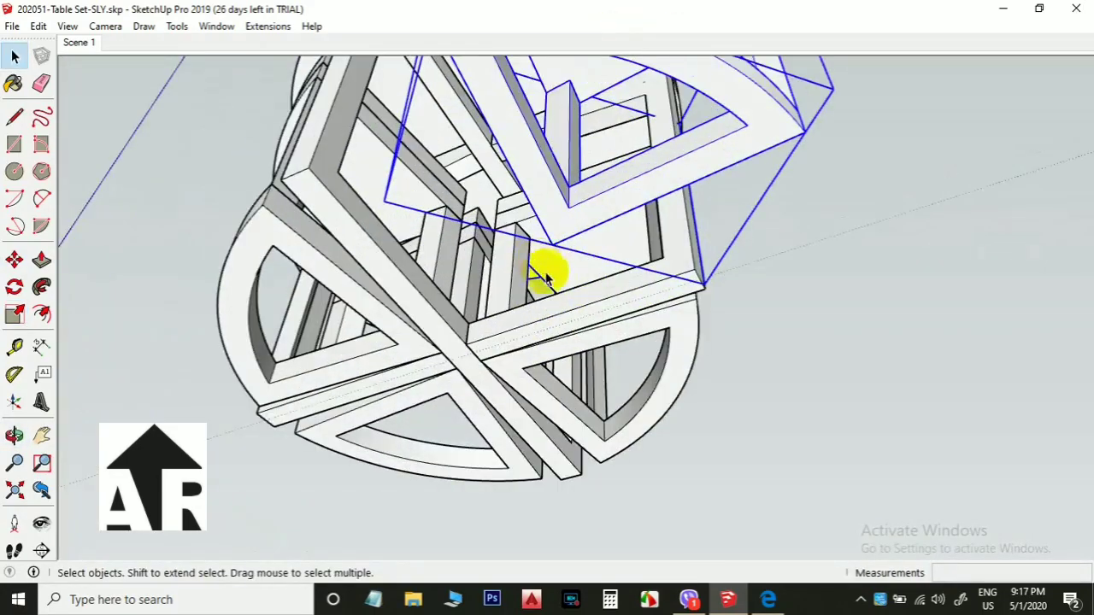
left_click(553, 243)
key("space")
scroll(556, 258, "up", 5)
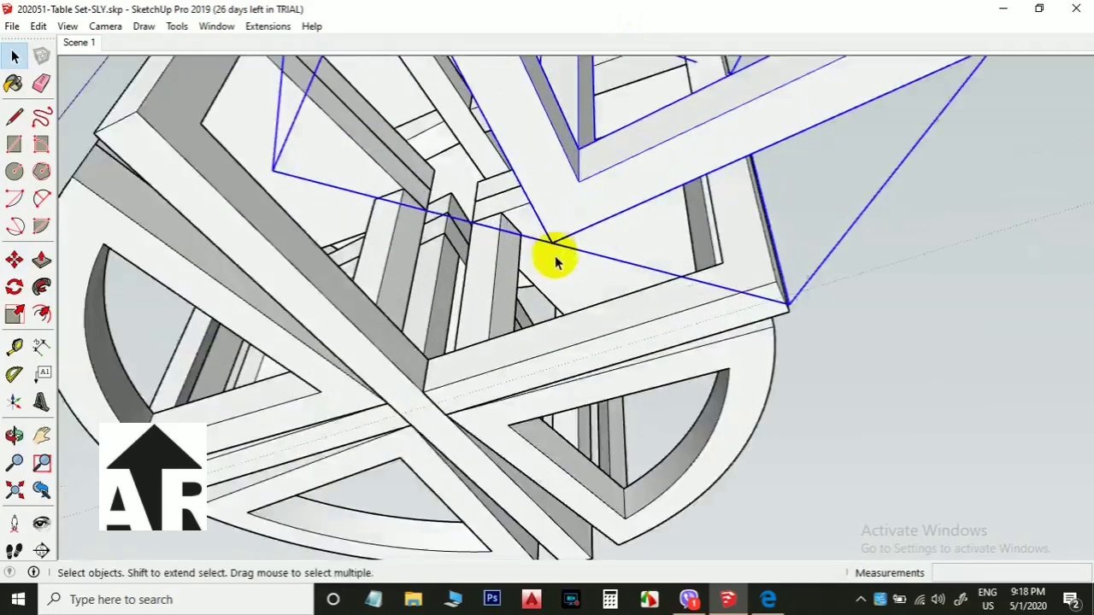
key("m")
left_click(548, 221)
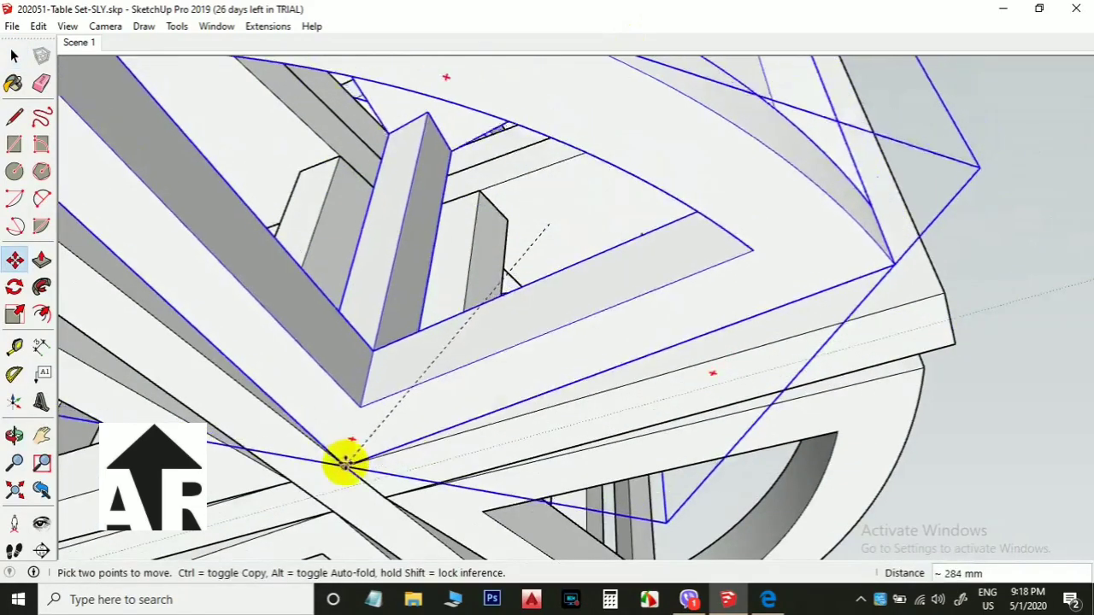
Pull the fourth seat about 410 mm straight out from under the table
scroll(596, 229, "down", 3)
middle_click_drag(596, 235, 601, 445)
scroll(620, 327, "down", 5)
middle_click_drag(325, 320, 397, 439)
middle_click_drag(574, 432, 531, 386, "shift")
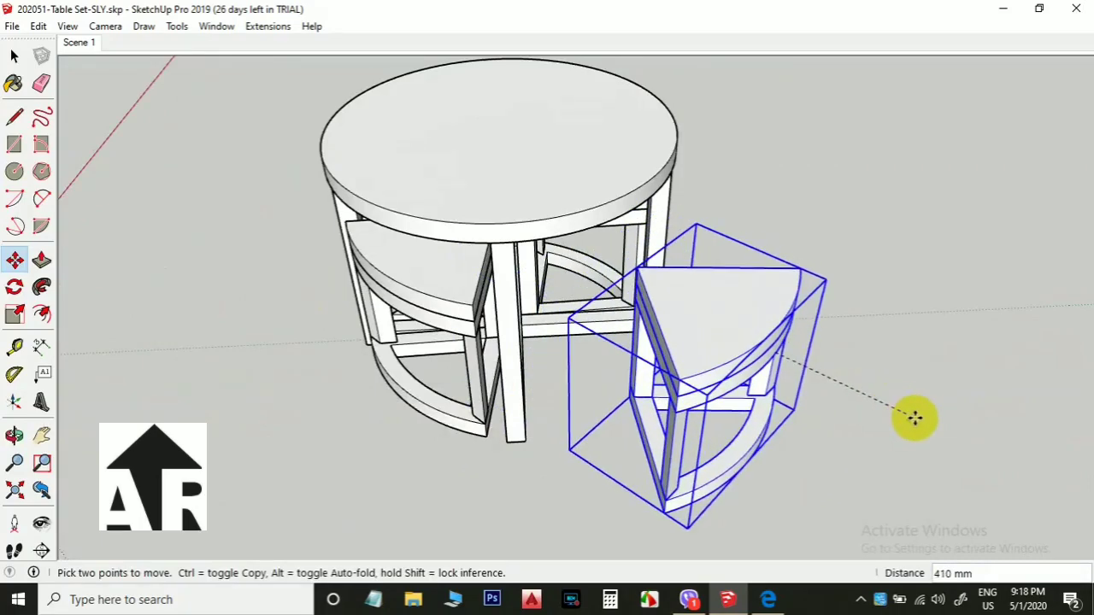
Rotate the pulled-out seat about 22° on the ground plane
middle_click_drag(771, 351, 623, 437)
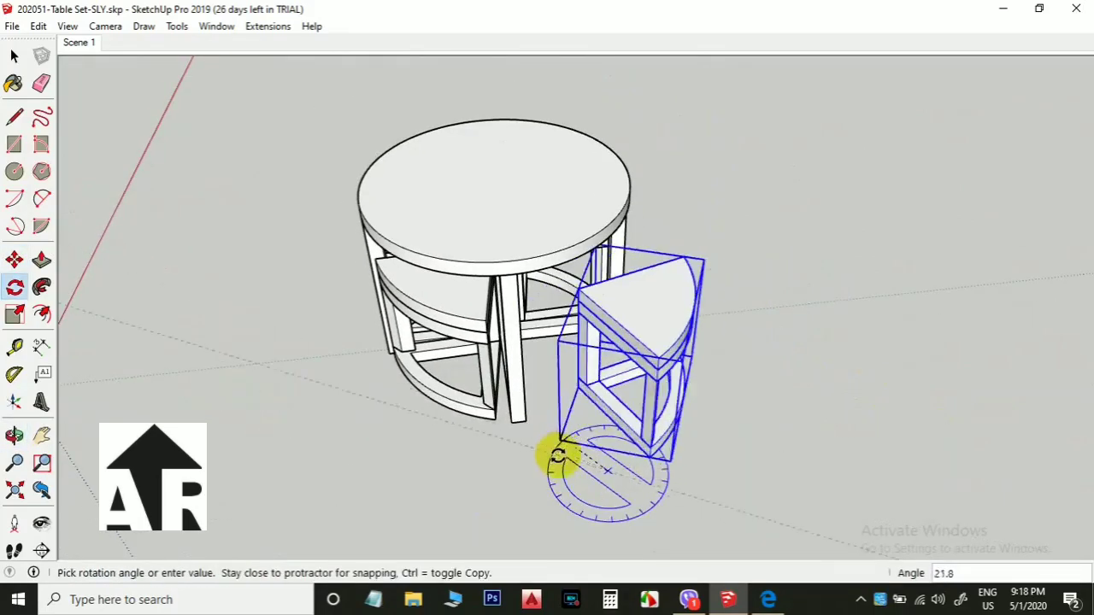
left_click(557, 456)
key("space")
Move the angled seat a little farther away from the table and deselect it
scroll(722, 385, "up", 2)
left_click(737, 348)
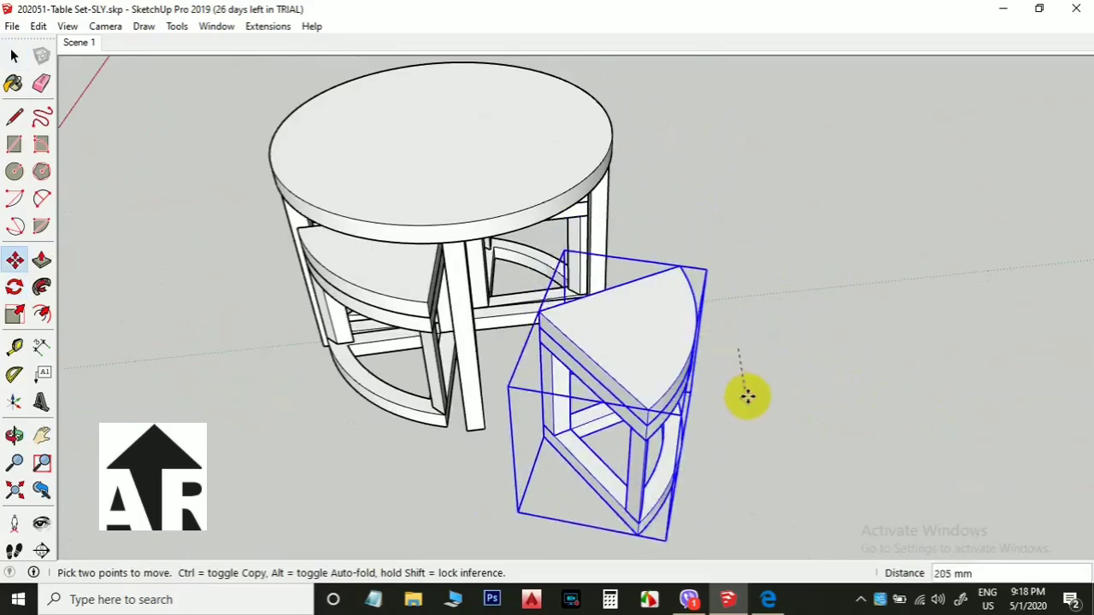
left_click(762, 405)
key("space")
scroll(764, 376, "down", 2)
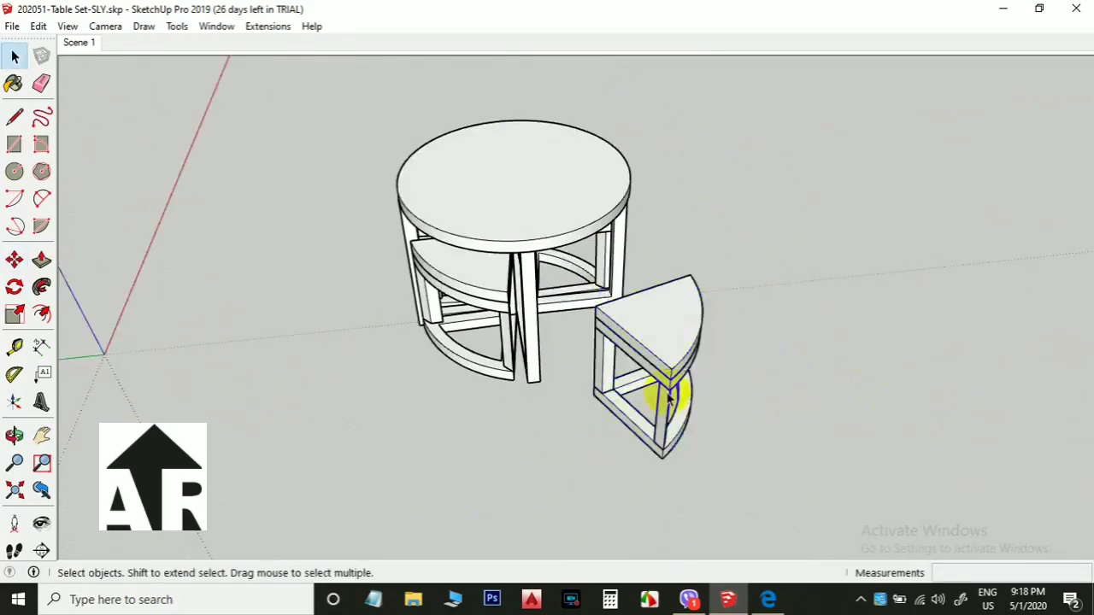
middle_click_drag(671, 397, 643, 295)
scroll(601, 265, "up", 2)
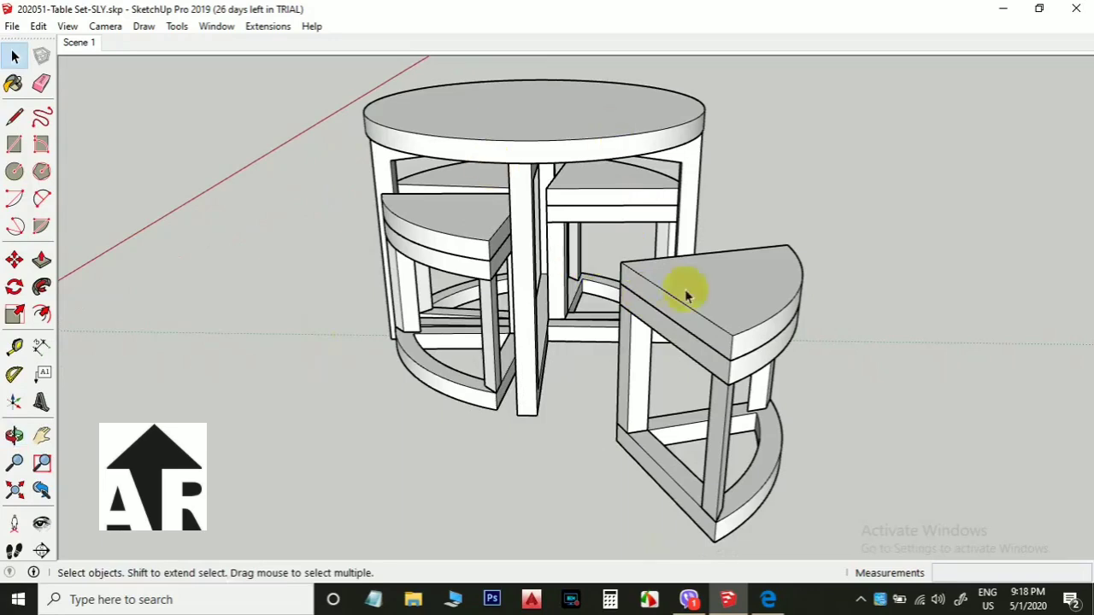
middle_click_drag(630, 219, 548, 229)
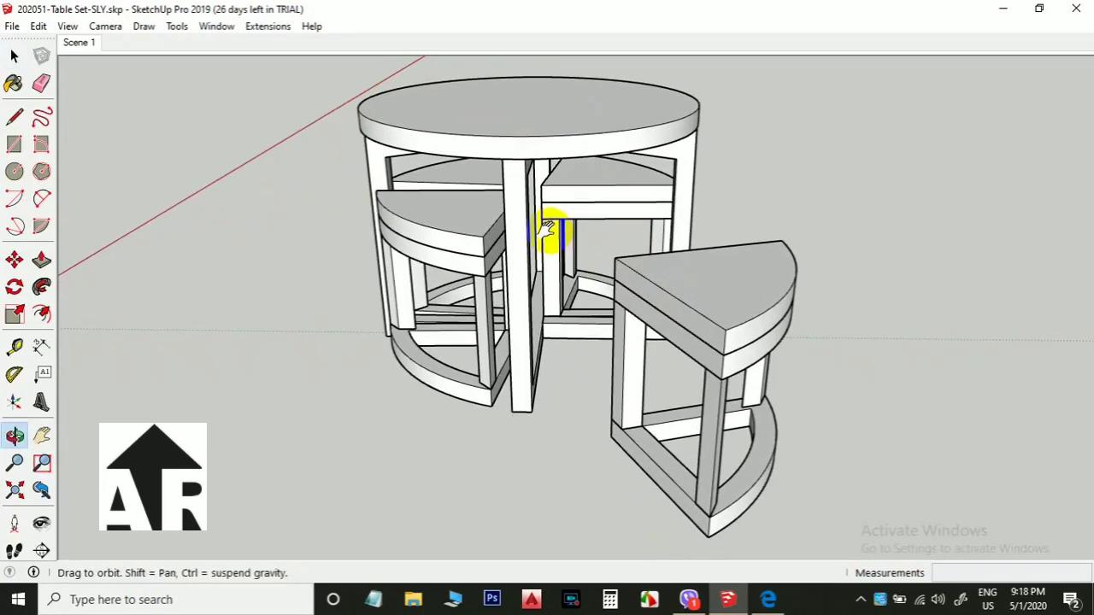